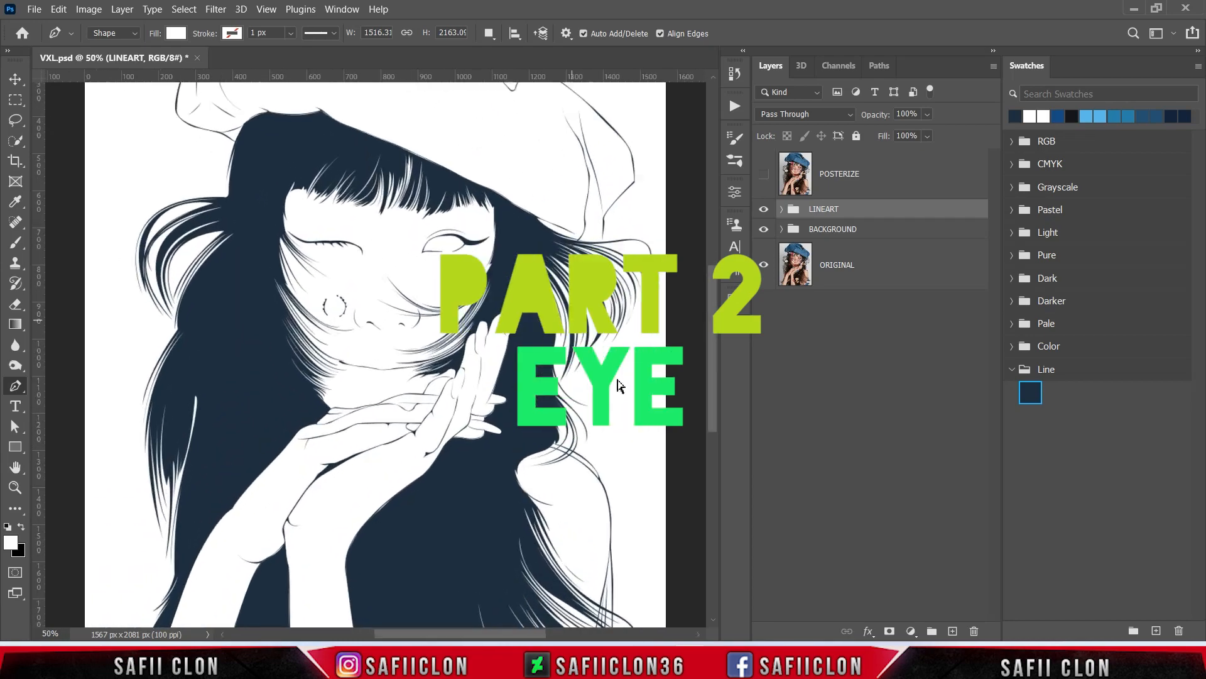
- Make the POSTERIZE layer visible and select it
key("ctrl+minus")
key("ctrl+minus")
key("ctrl+minus")
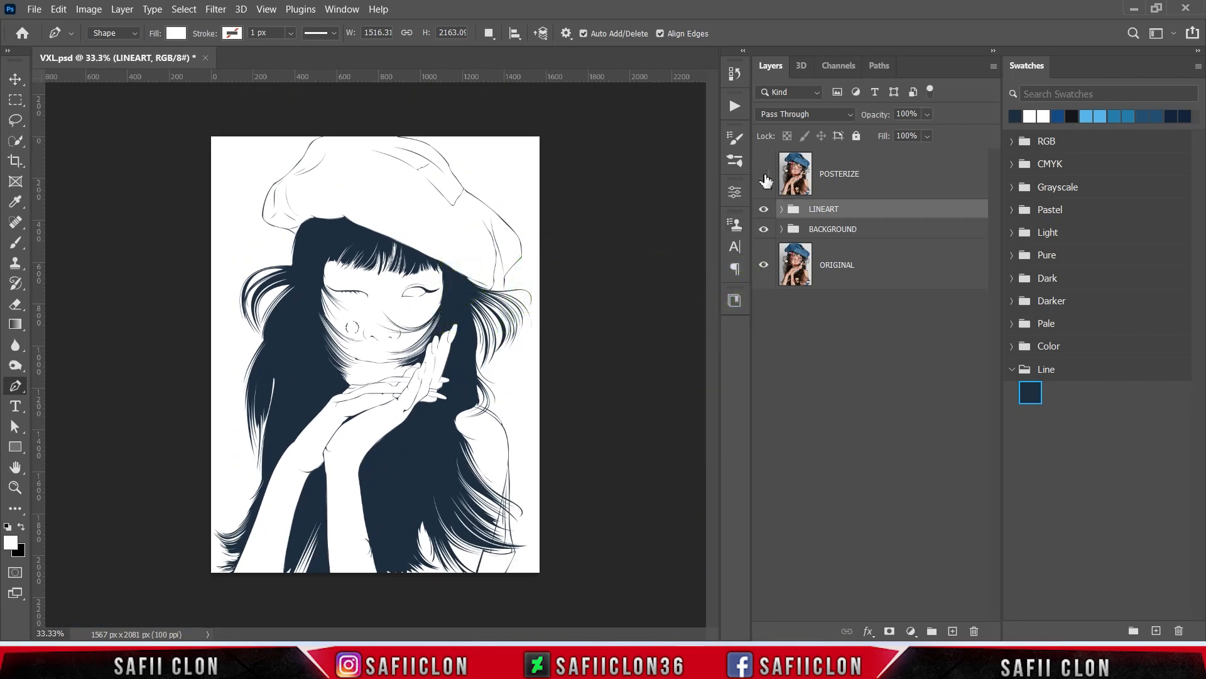
left_click(764, 175)
left_click(889, 184)
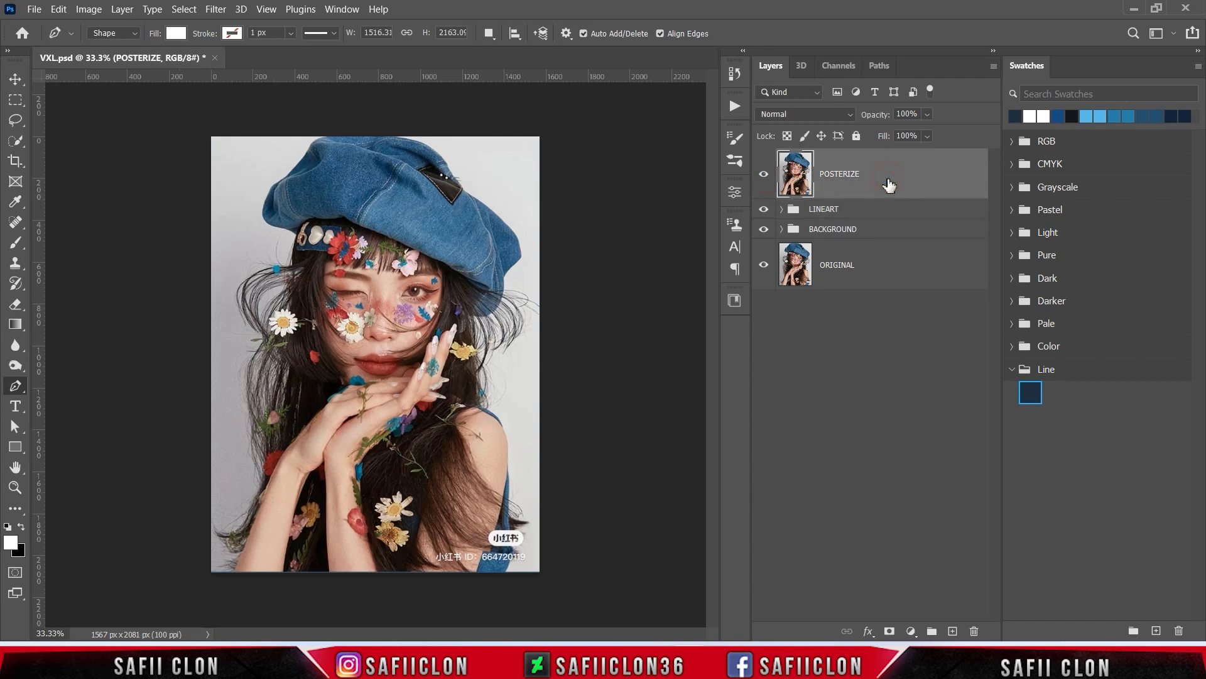
- Apply a Posterize adjustment with 10 levels to the POSTERIZE layer
left_click(89, 10)
mouse_move(182, 47)
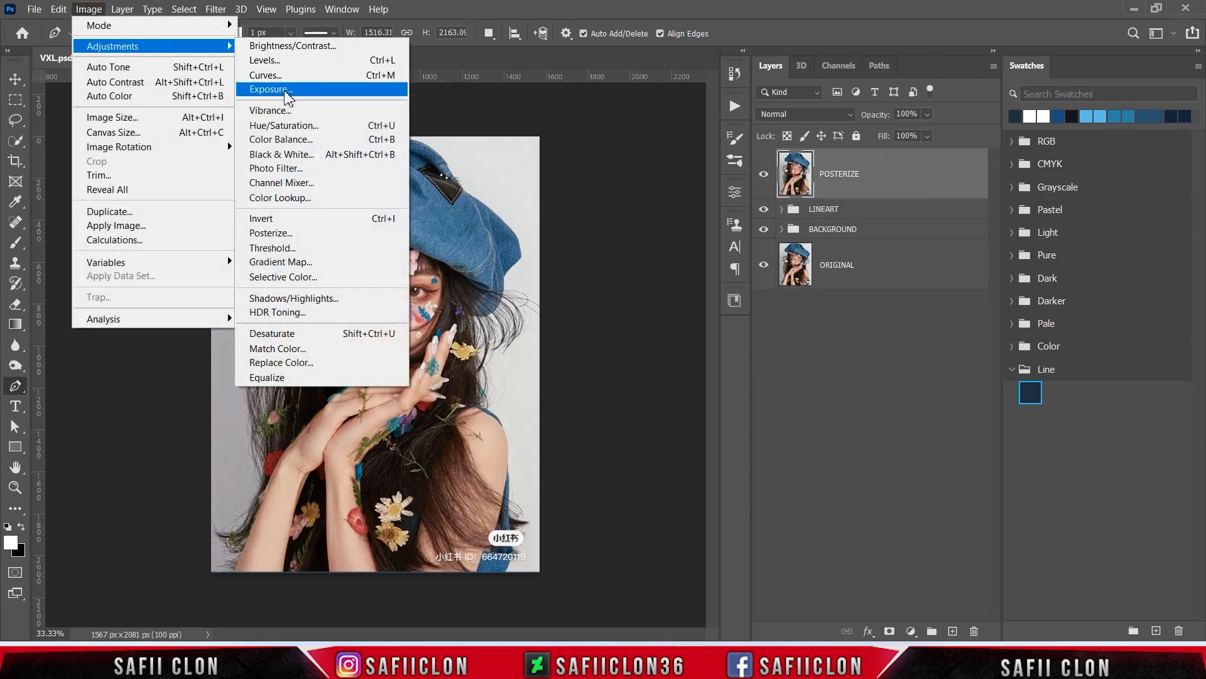
left_click(299, 237)
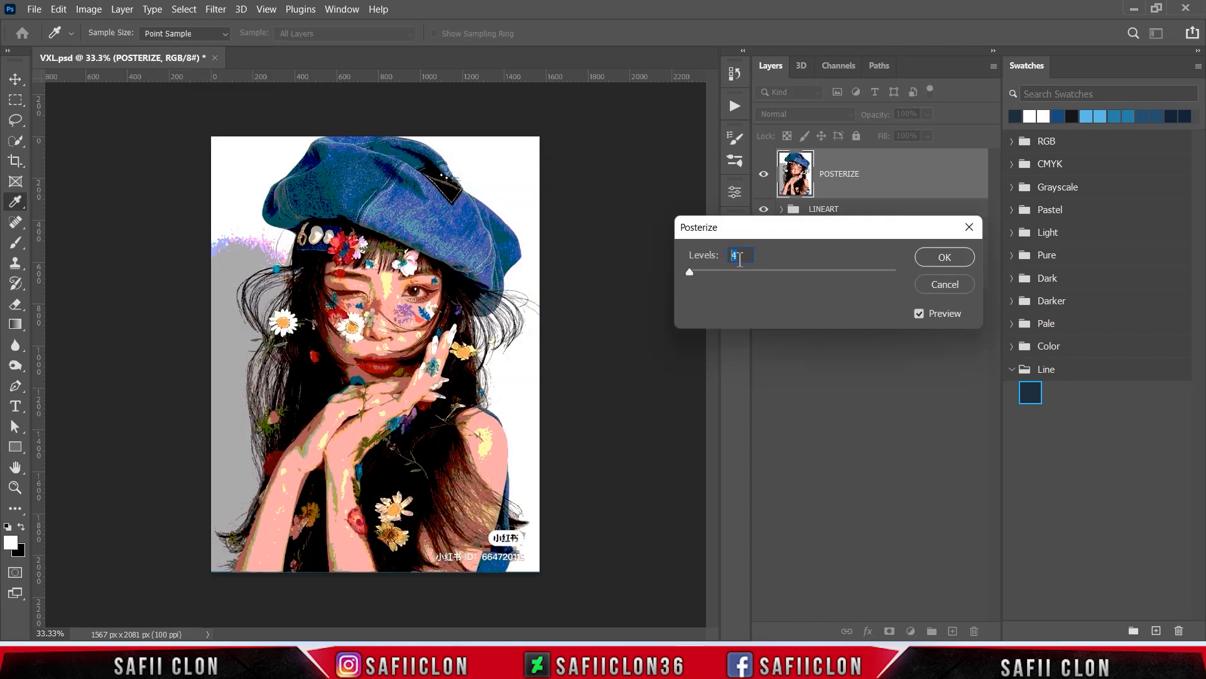
type("7")
left_click_drag(747, 258, 722, 252)
type("8")
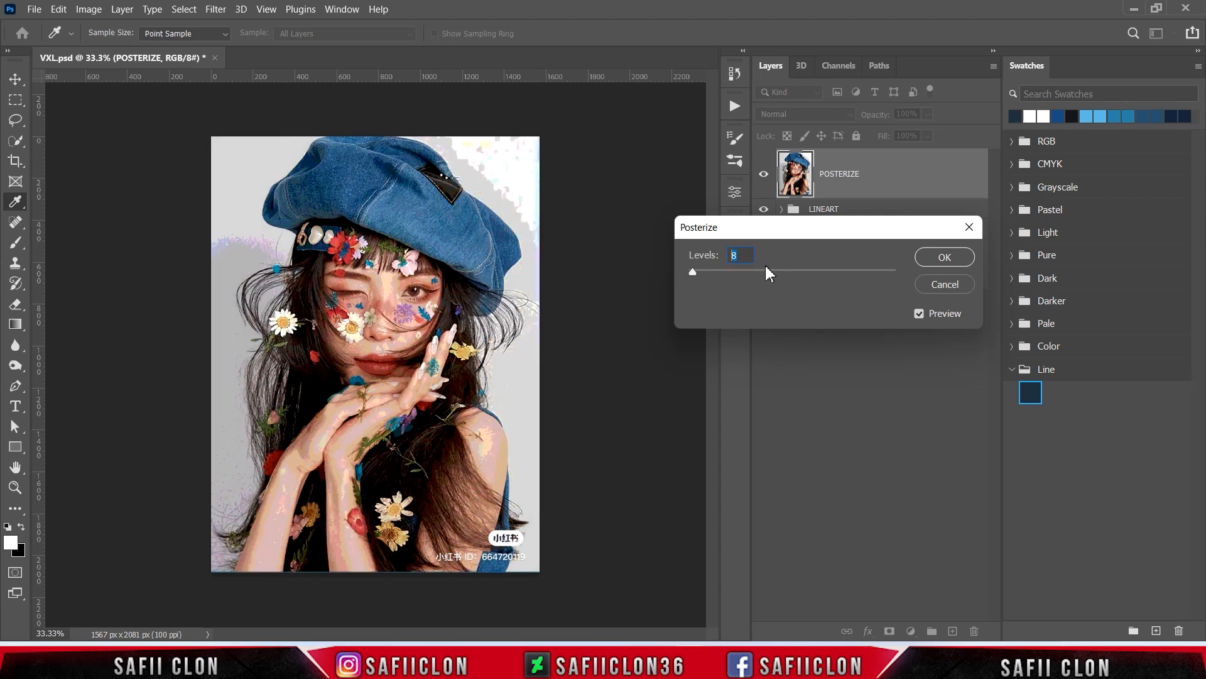
type("9")
type("10")
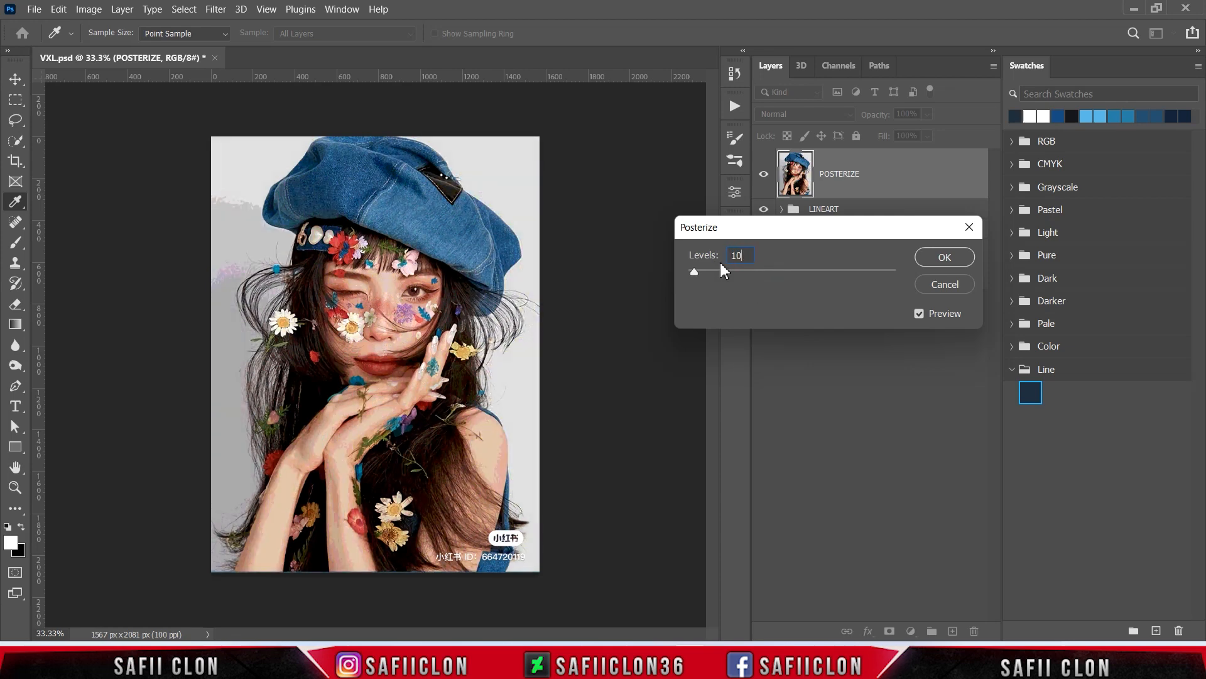
left_click(947, 258)
- Compare the artwork with the POSTERIZE layer off and on, and select the BACKGROUND group
key("p")
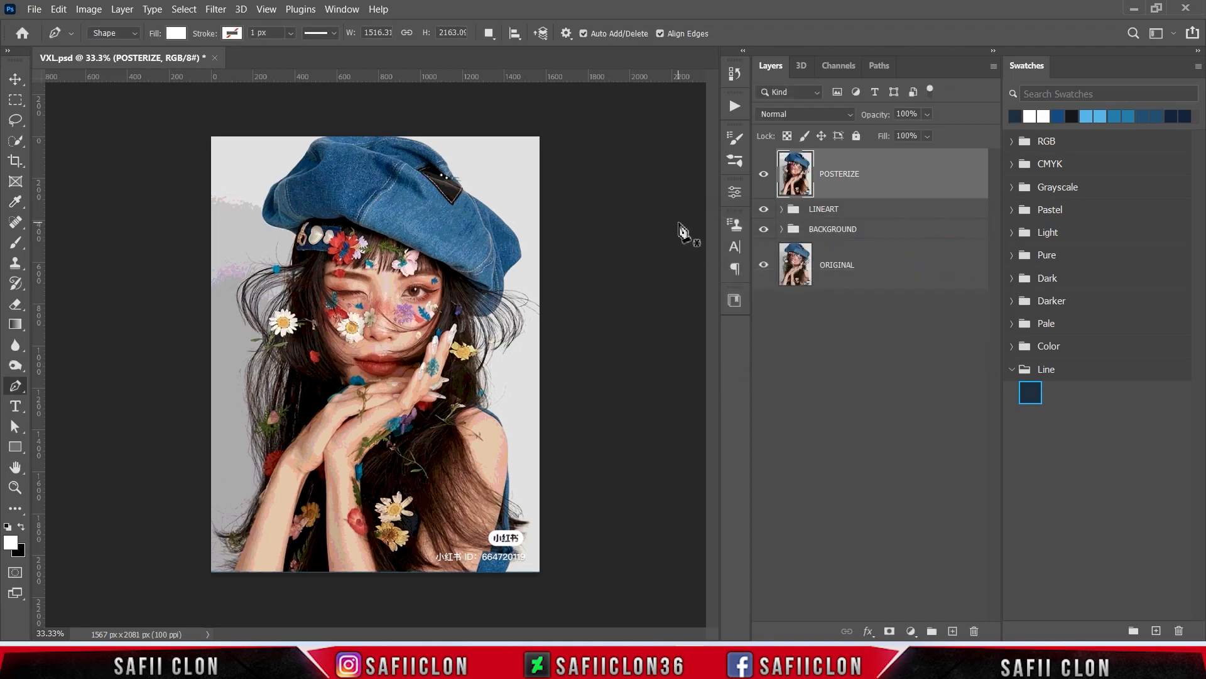
key("ctrl+plus")
key("ctrl+plus")
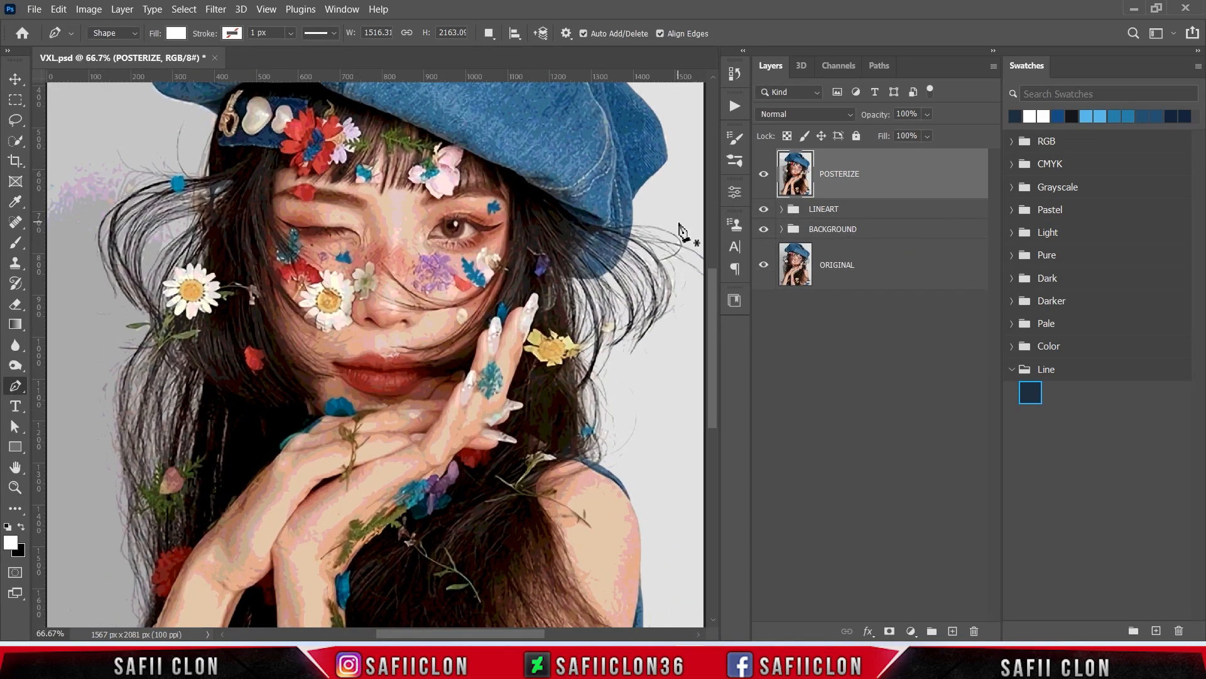
left_click(762, 176)
left_click(761, 179)
left_click(874, 236)
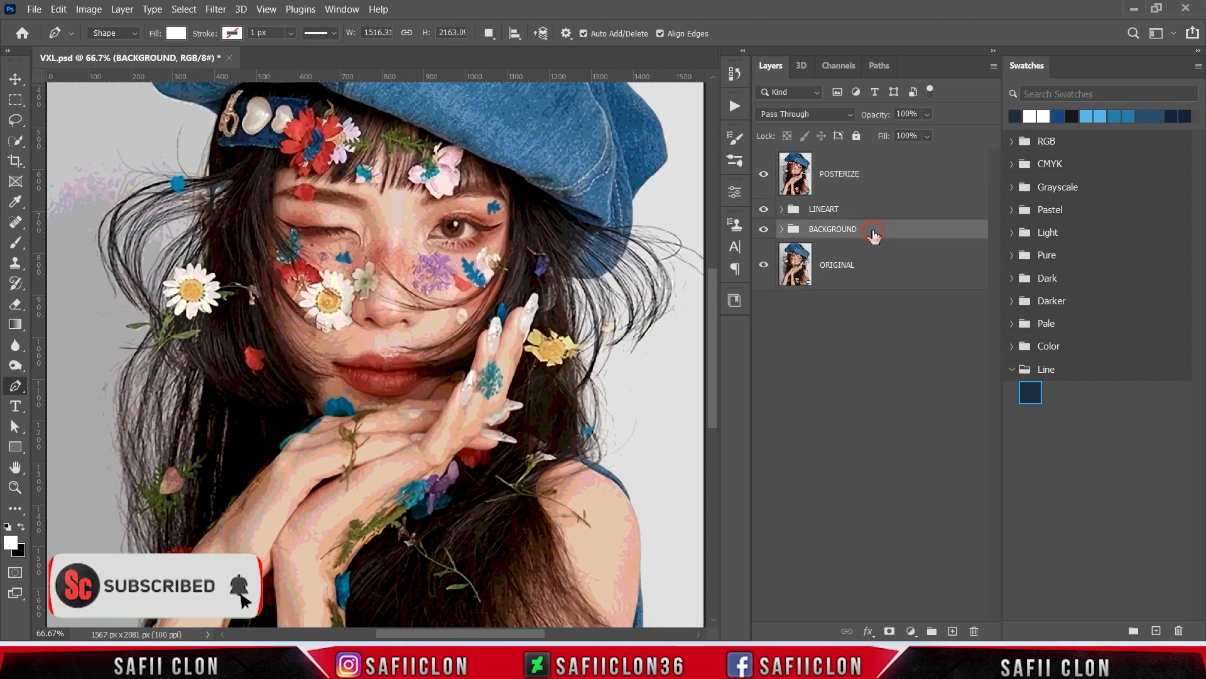
- Set up the Pen tool in Shape mode with a white fill and the New Layer path operation
right_click(16, 385)
left_click(53, 386)
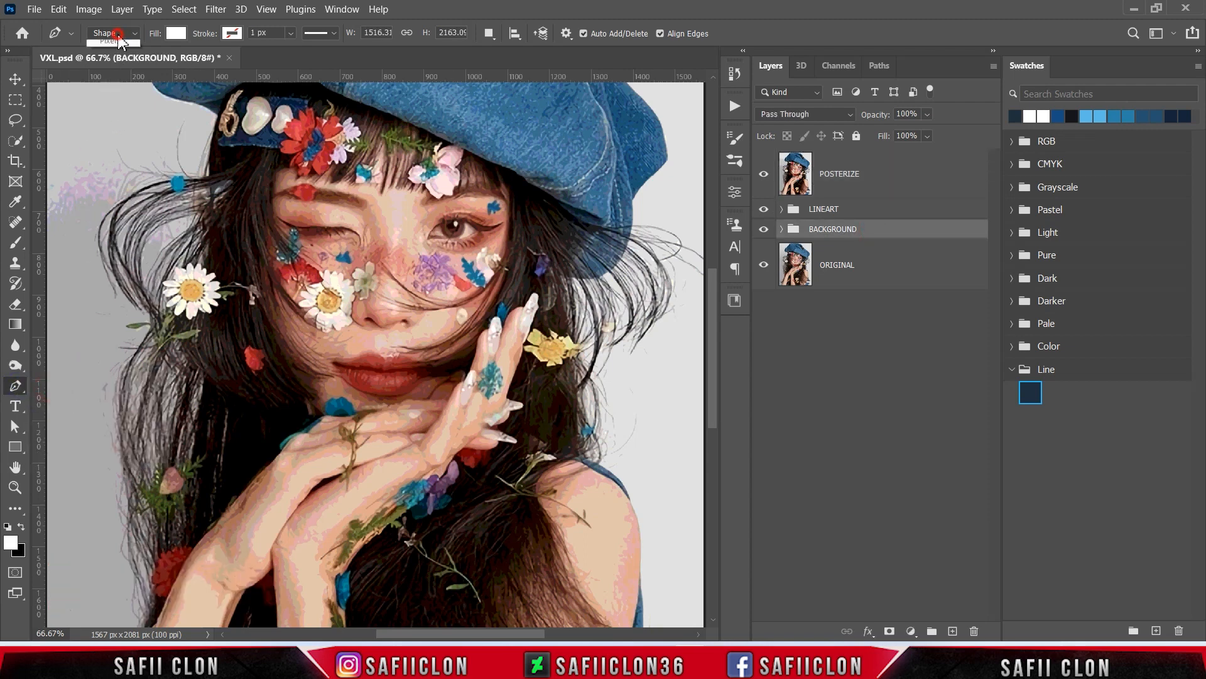
left_click(176, 34)
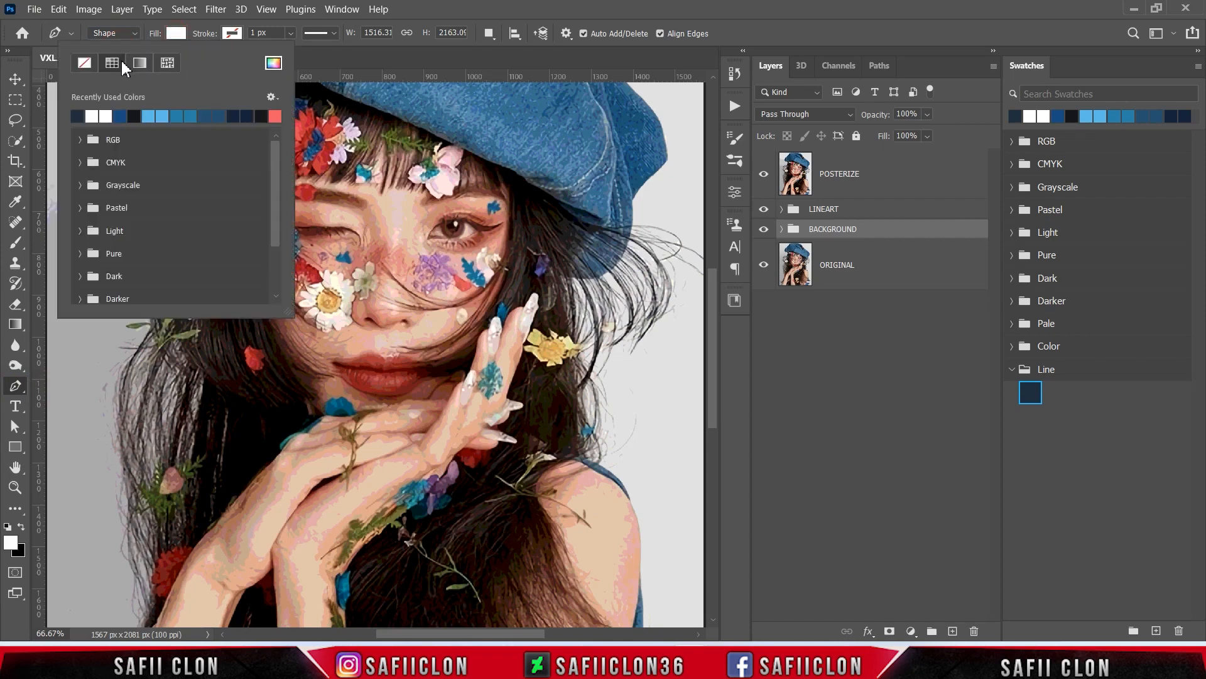
left_click(176, 35)
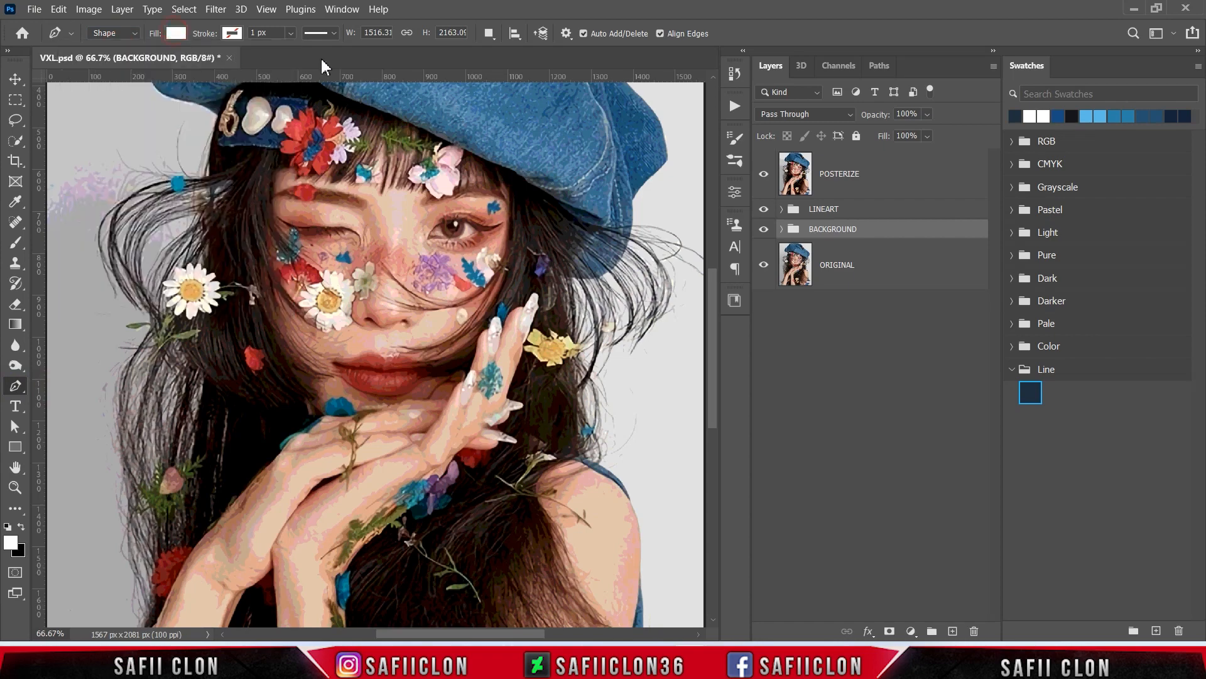
left_click(489, 33)
left_click(510, 49)
- Hide the POSTERIZE layer and start a Pen shape along the open eye's lower lid line, ending with a corner point at the inner corner
key("ctrl+plus")
key("ctrl+plus")
scroll(541, 271, "up", 5)
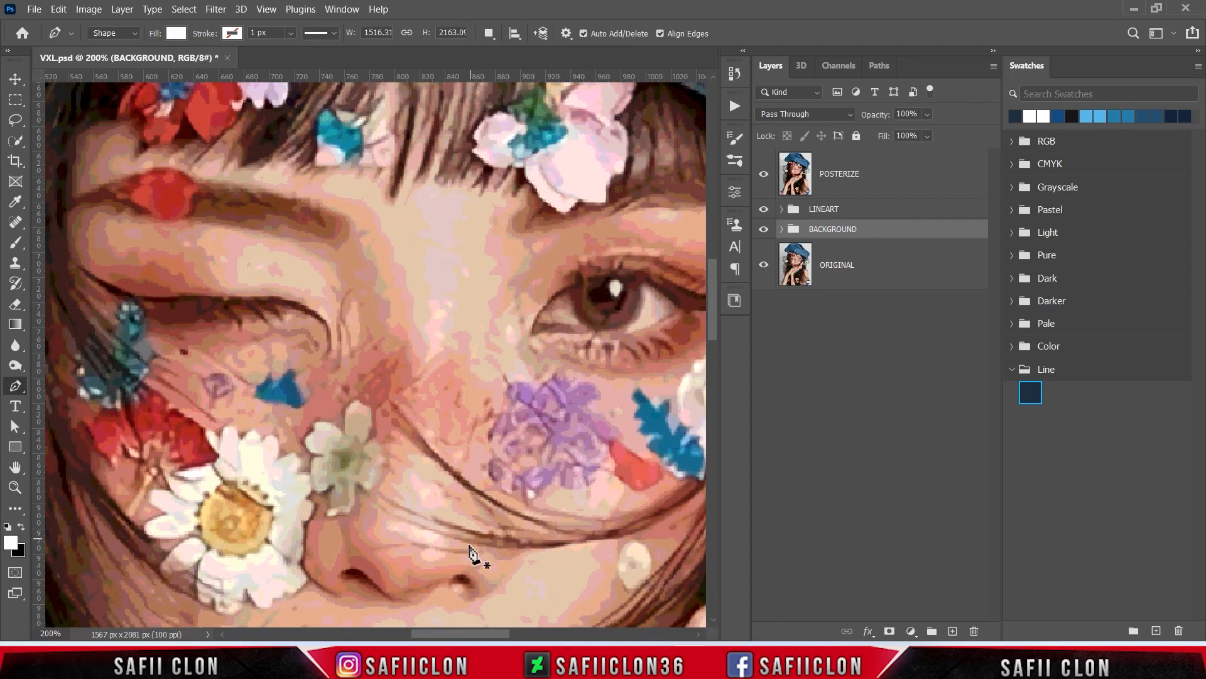
left_click_drag(484, 634, 508, 635)
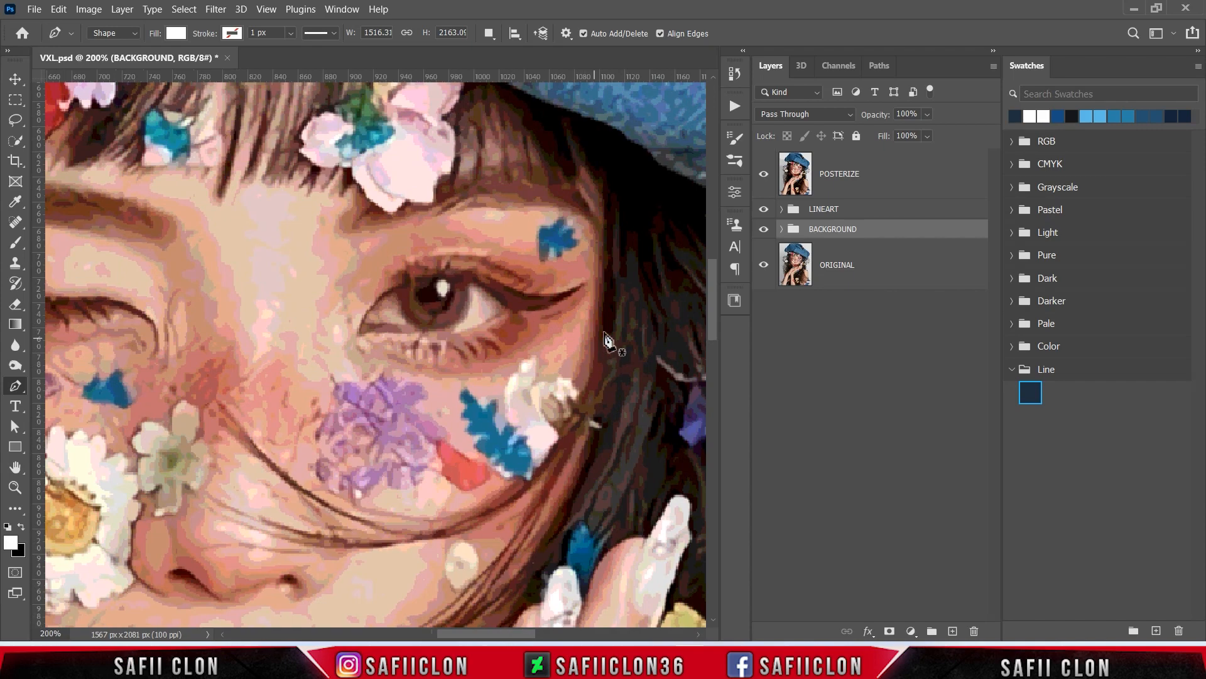
left_click(764, 174)
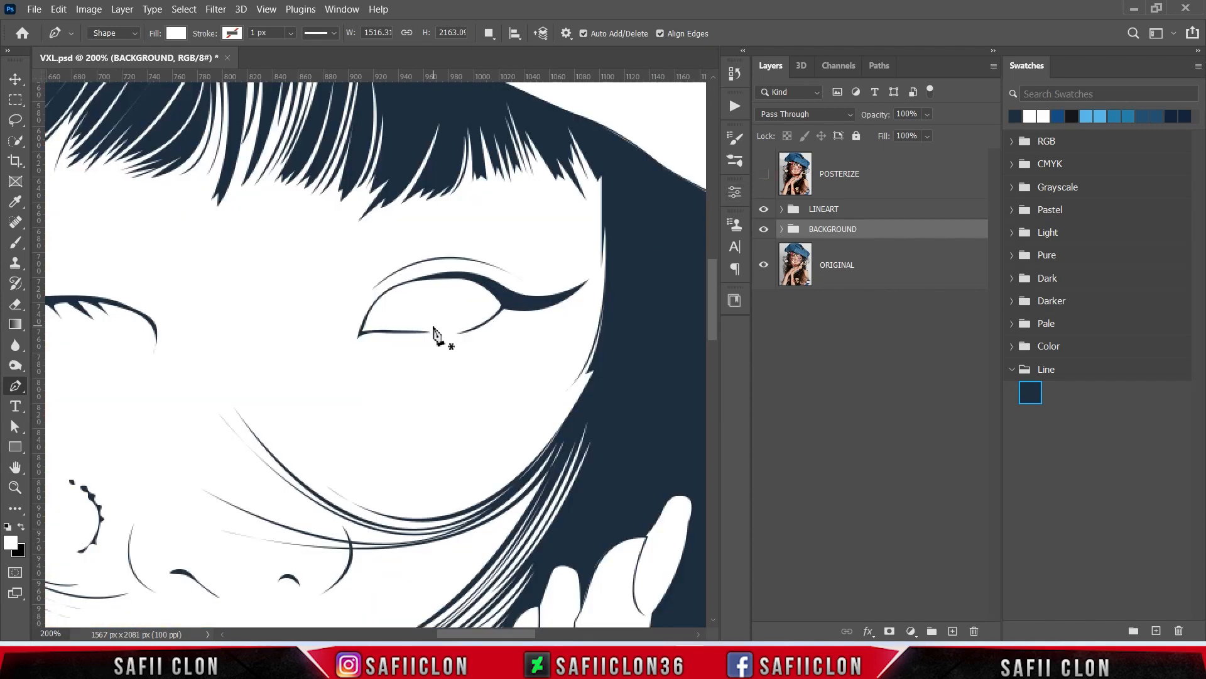
left_click(429, 334)
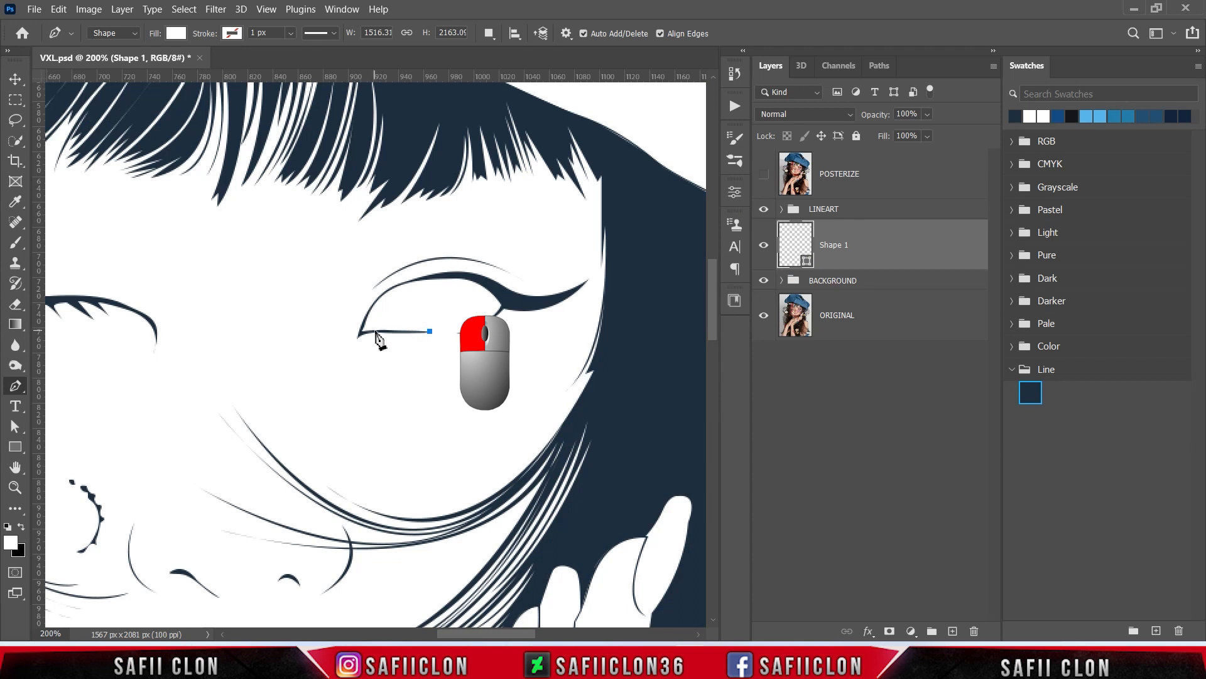
left_click(375, 331)
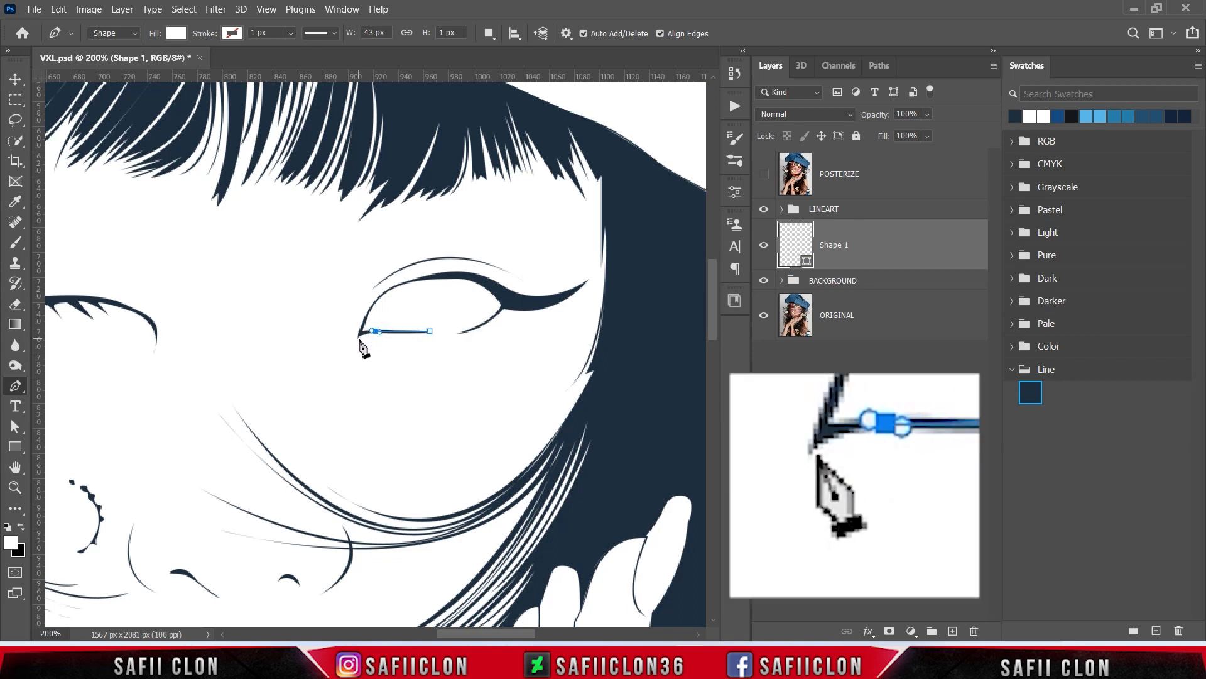
left_click(358, 336)
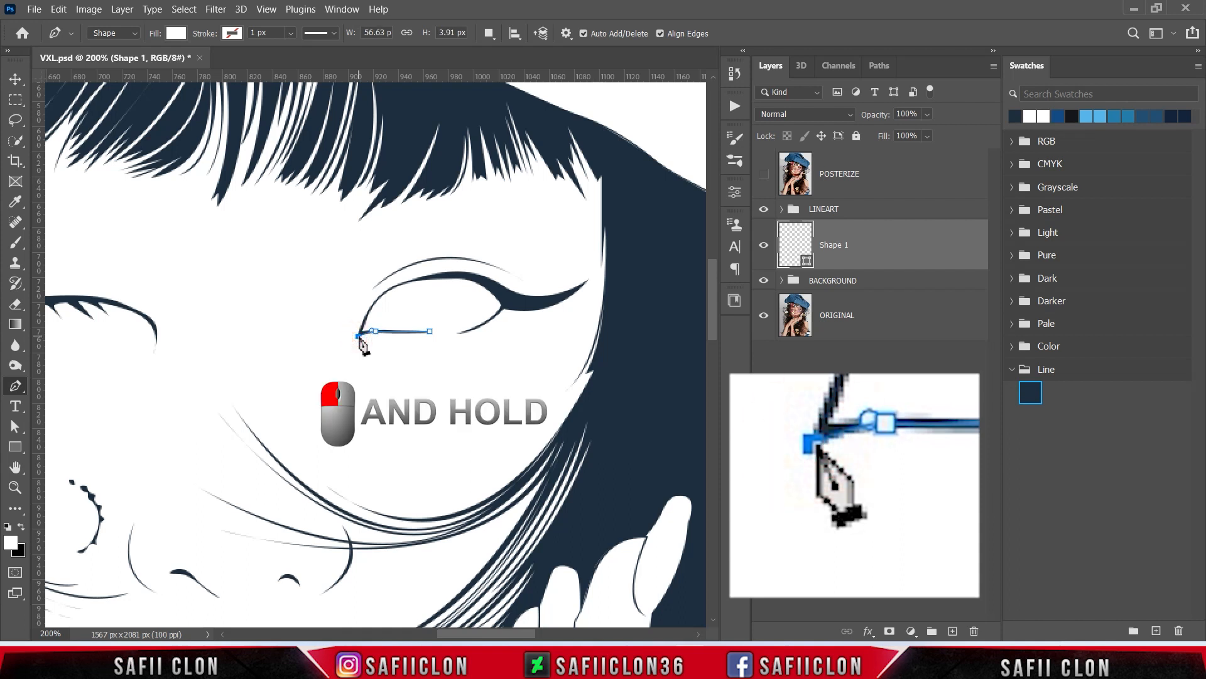
left_click_drag(359, 340, 353, 341)
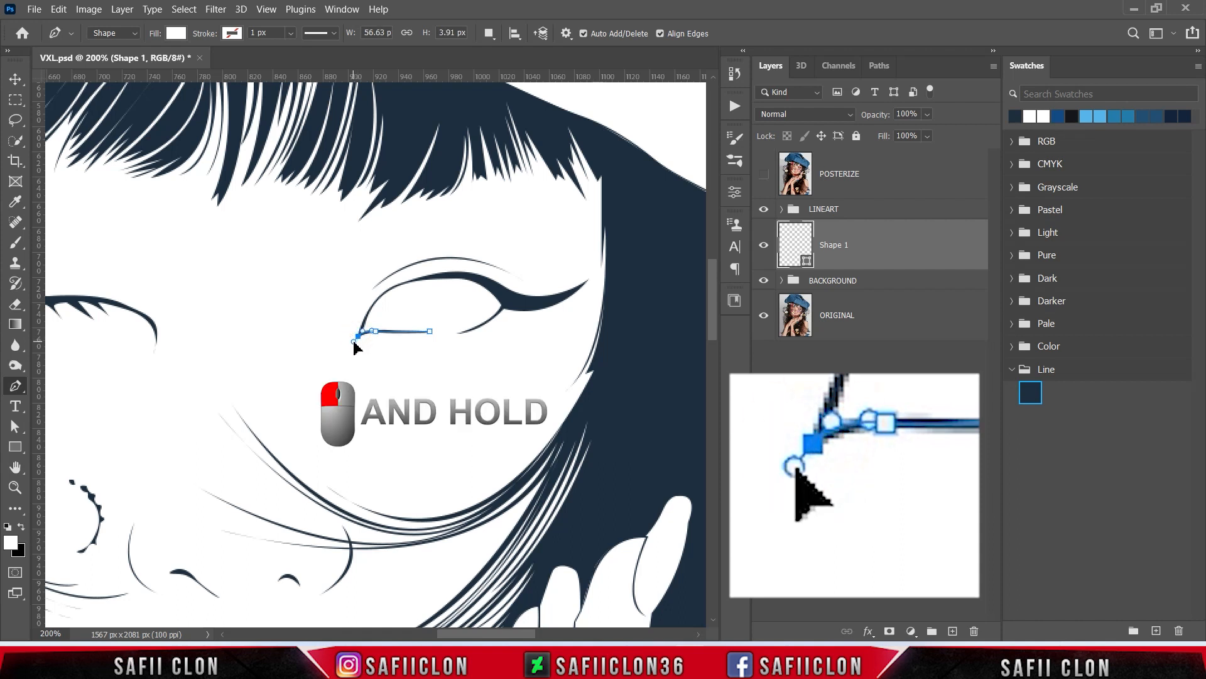
left_click(358, 336, "alt")
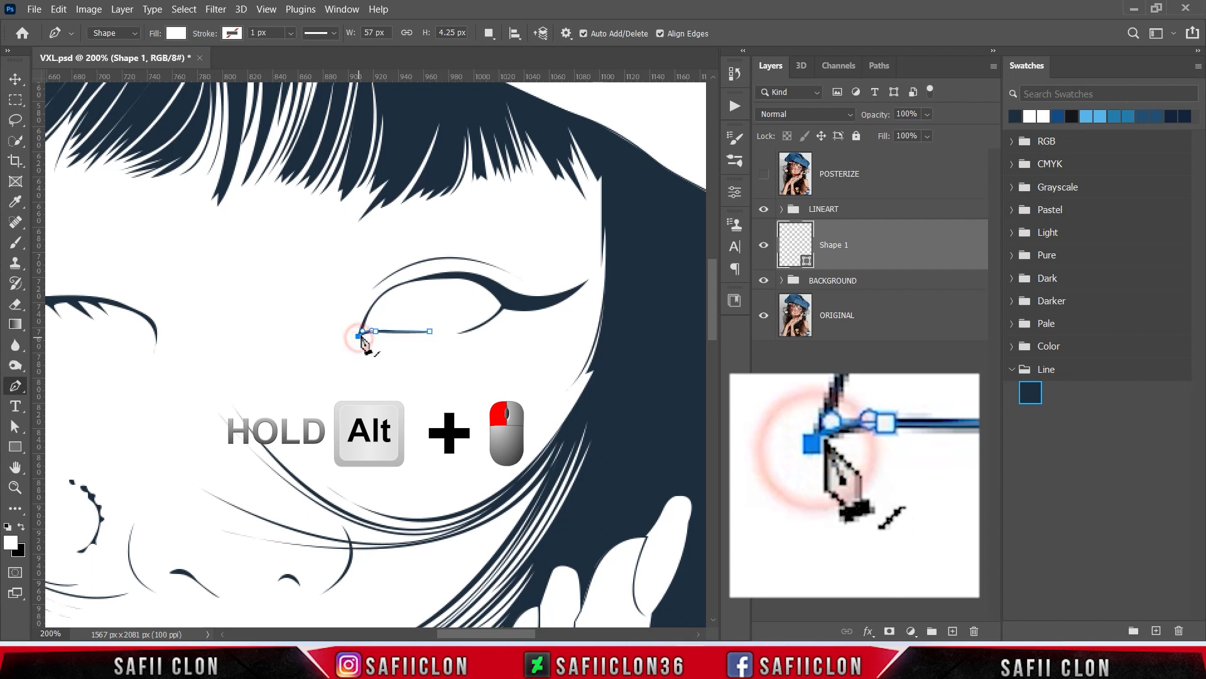
- Continue the path along the upper lid and outer corner and close the eye shape at about 117 by 50 px, checking it against the POSTERIZE layer
left_click_drag(391, 289, 496, 288)
left_click(503, 302)
left_click(458, 333)
mouse_move(459, 339)
left_mouse_down()
mouse_move(425, 341)
mouse_move(459, 340)
left_mouse_up()
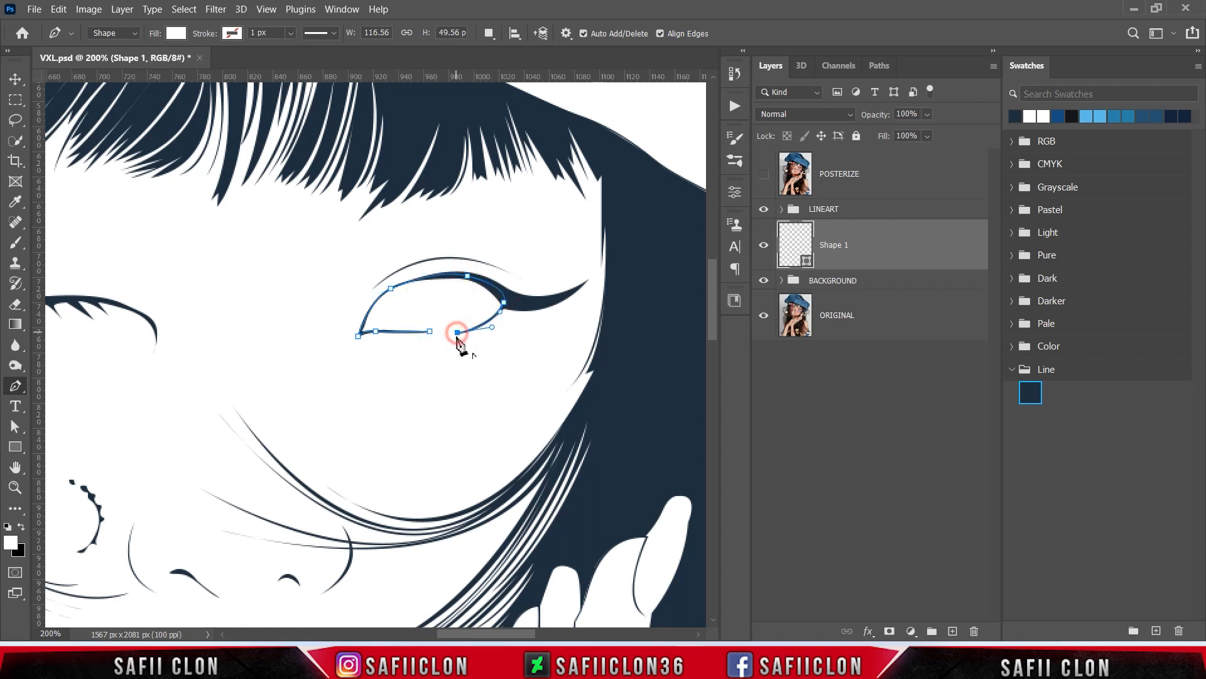
left_click(764, 174)
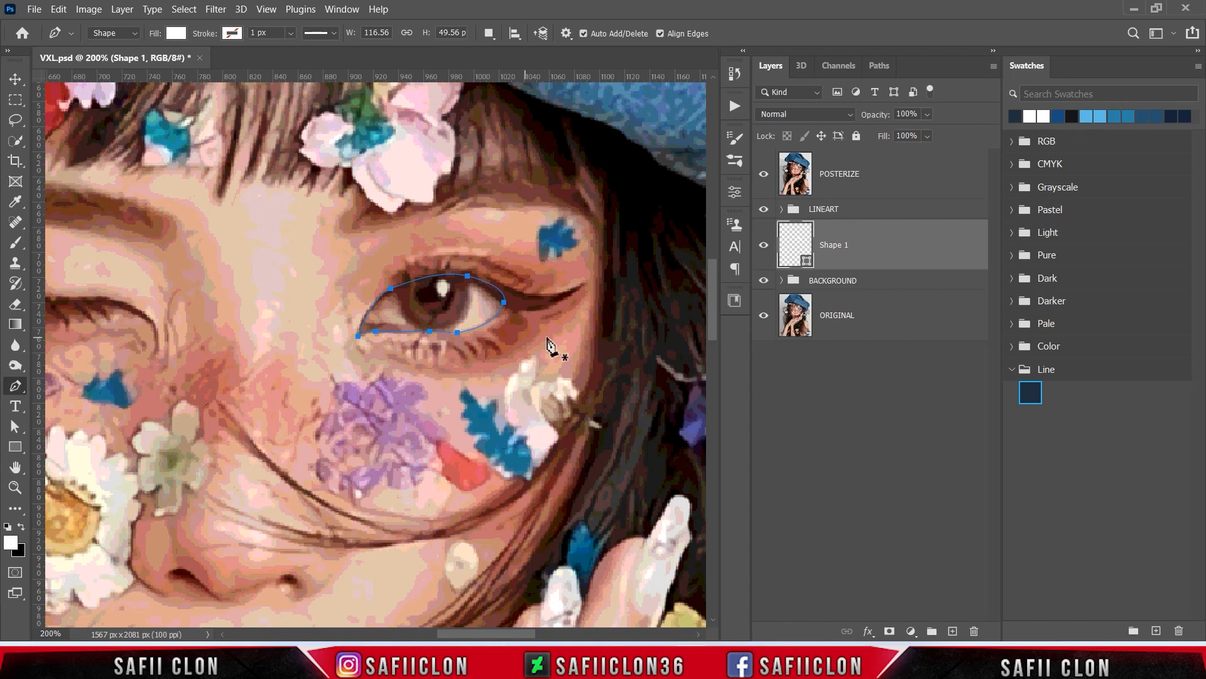
left_click(764, 173)
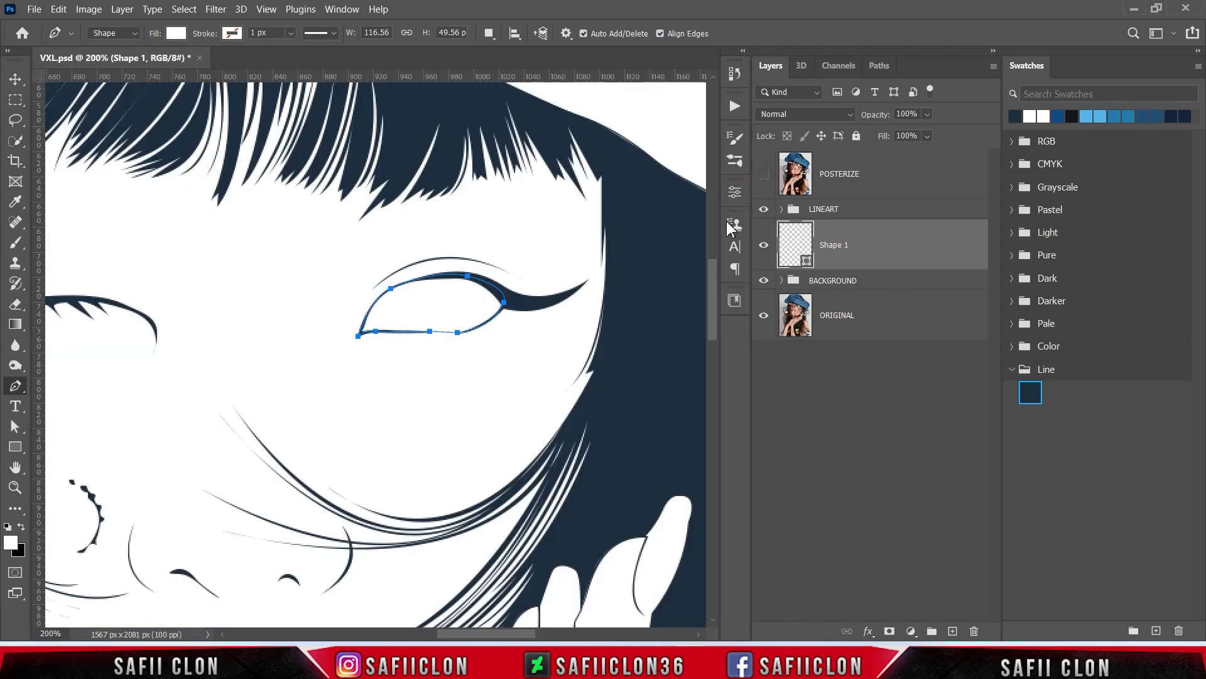
- Import the Eyes.aco swatches and expand the Eyes swatch group
left_click(1196, 67)
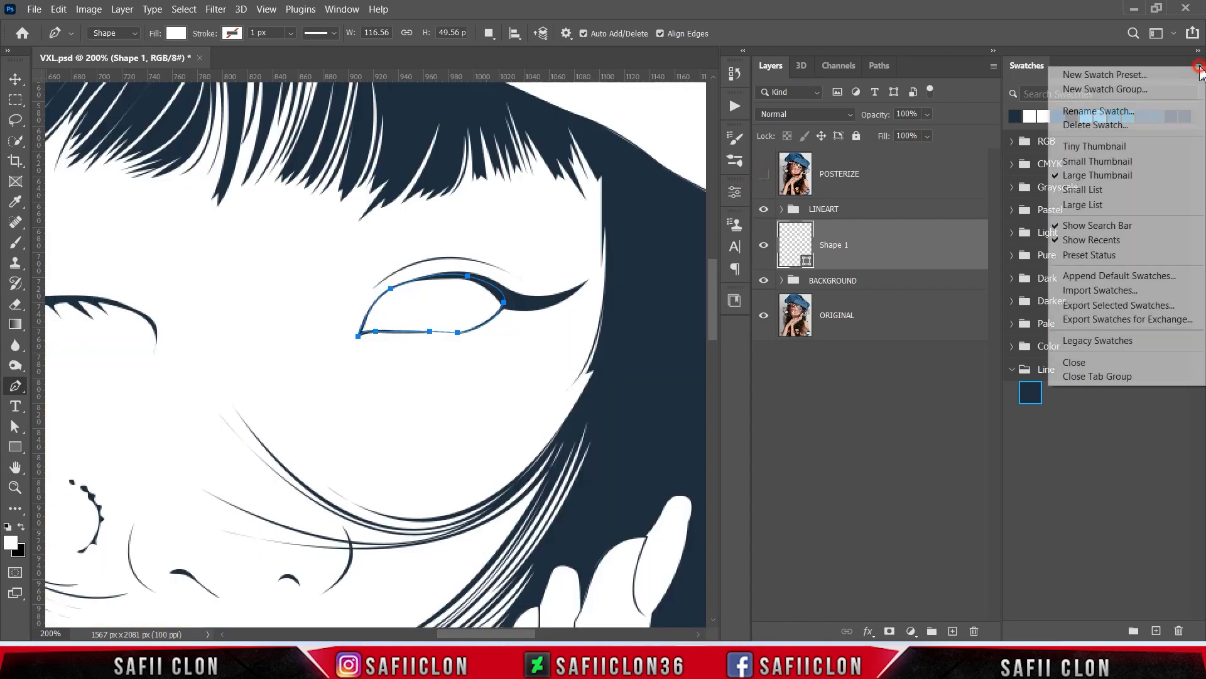
left_click(1104, 291)
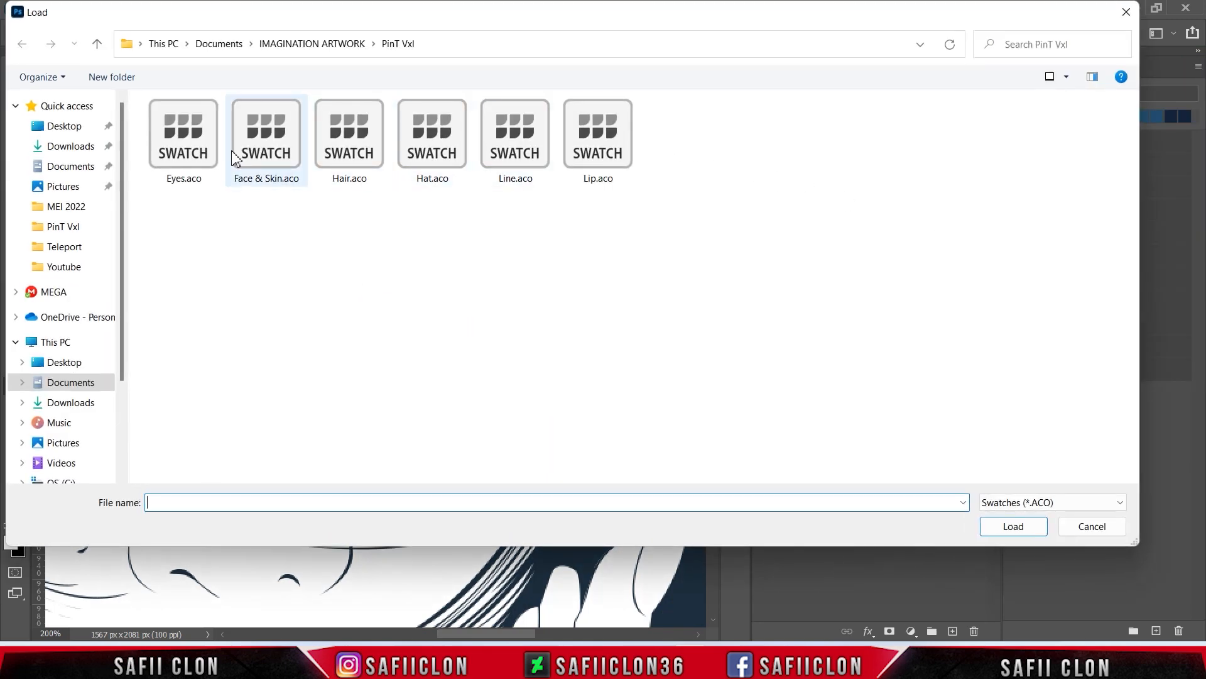
left_click(199, 165)
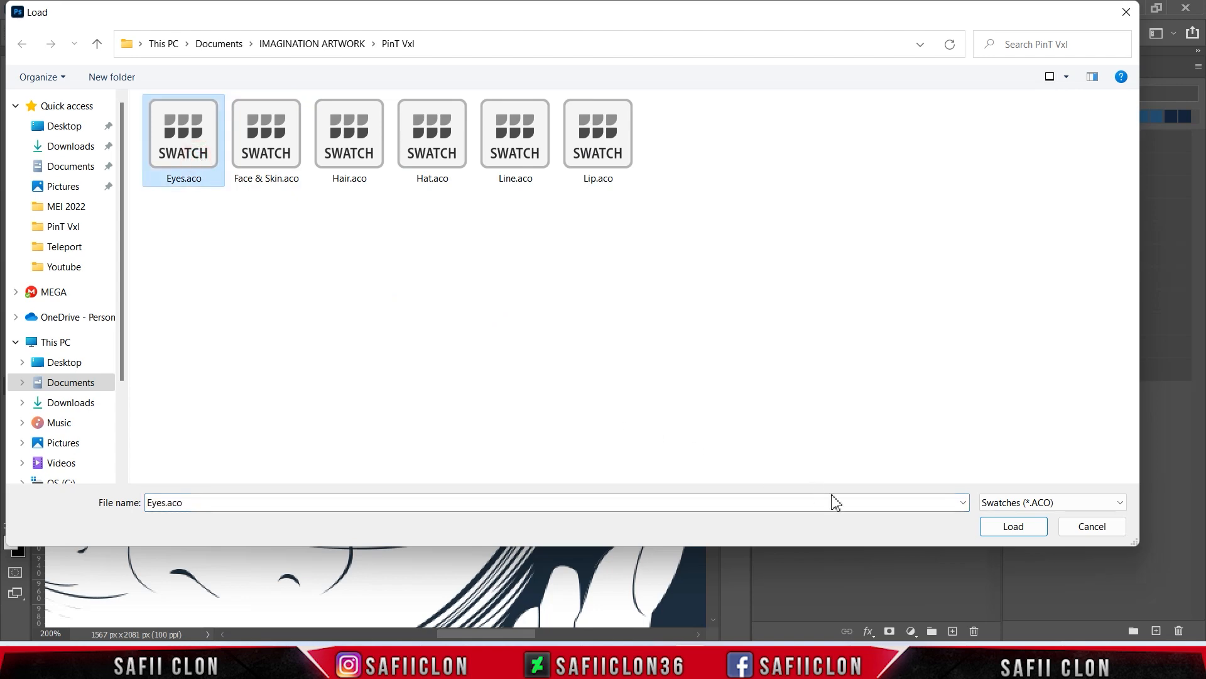
left_click(1011, 530)
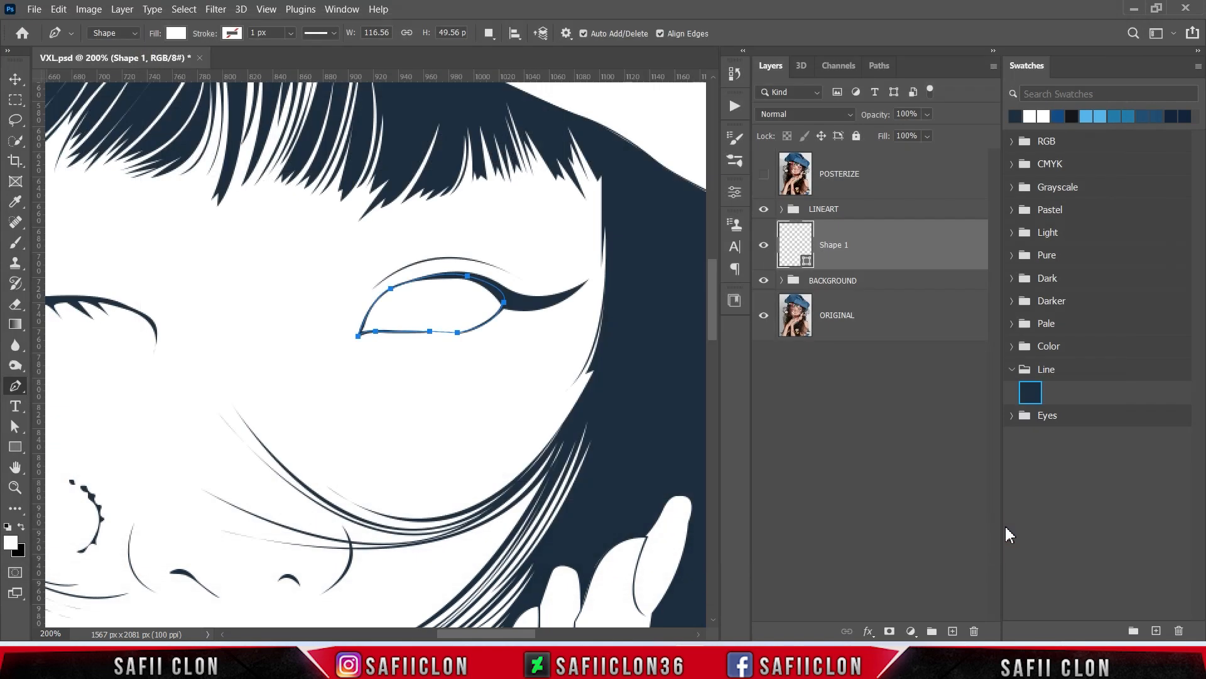
left_click(1012, 416)
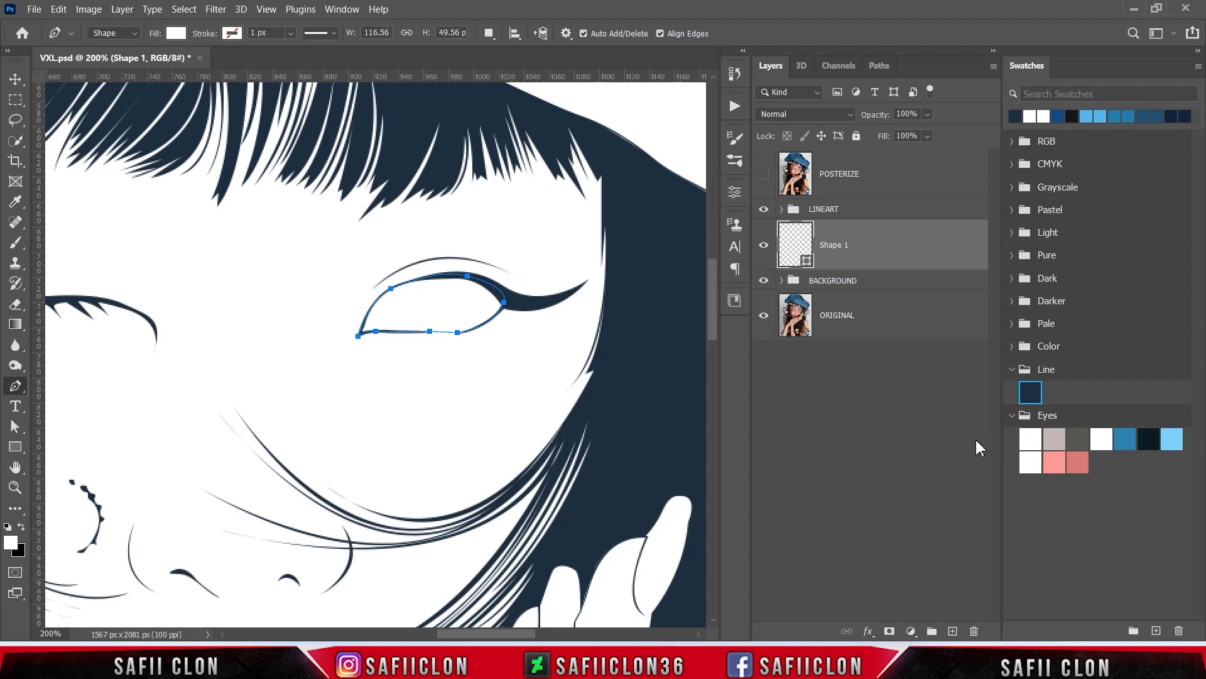
- Set the fill of Shape 1 to the first white swatch in the Eyes group
double_click(808, 261)
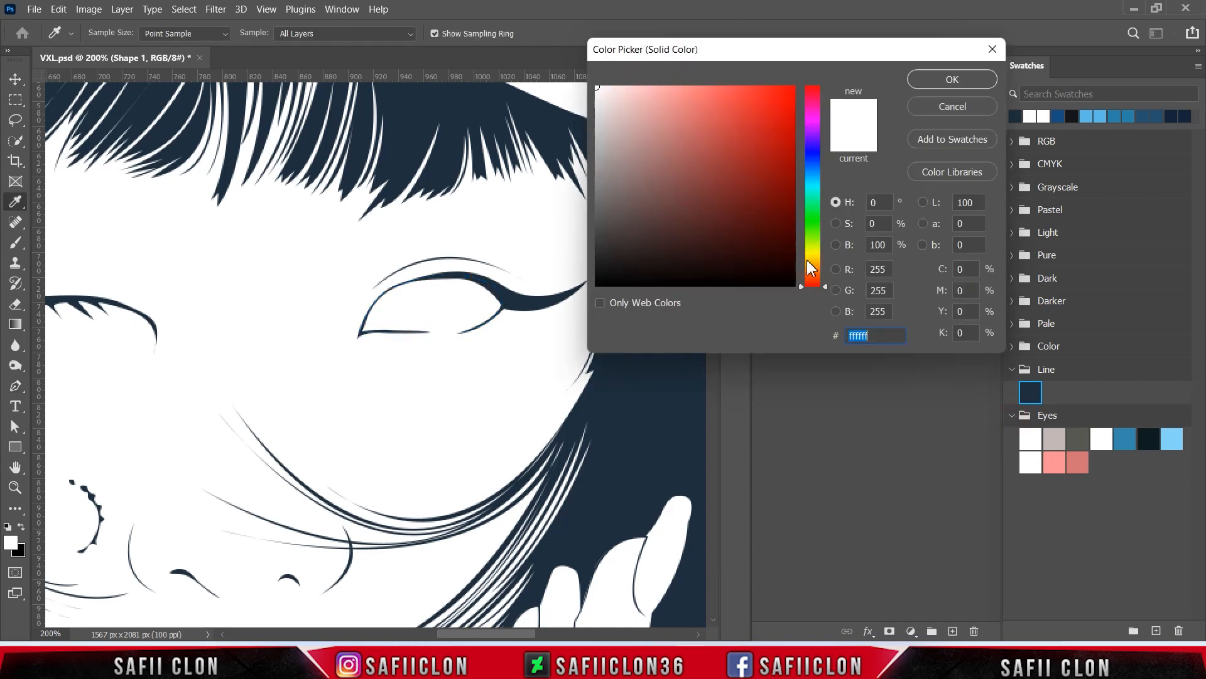
left_click(1034, 436)
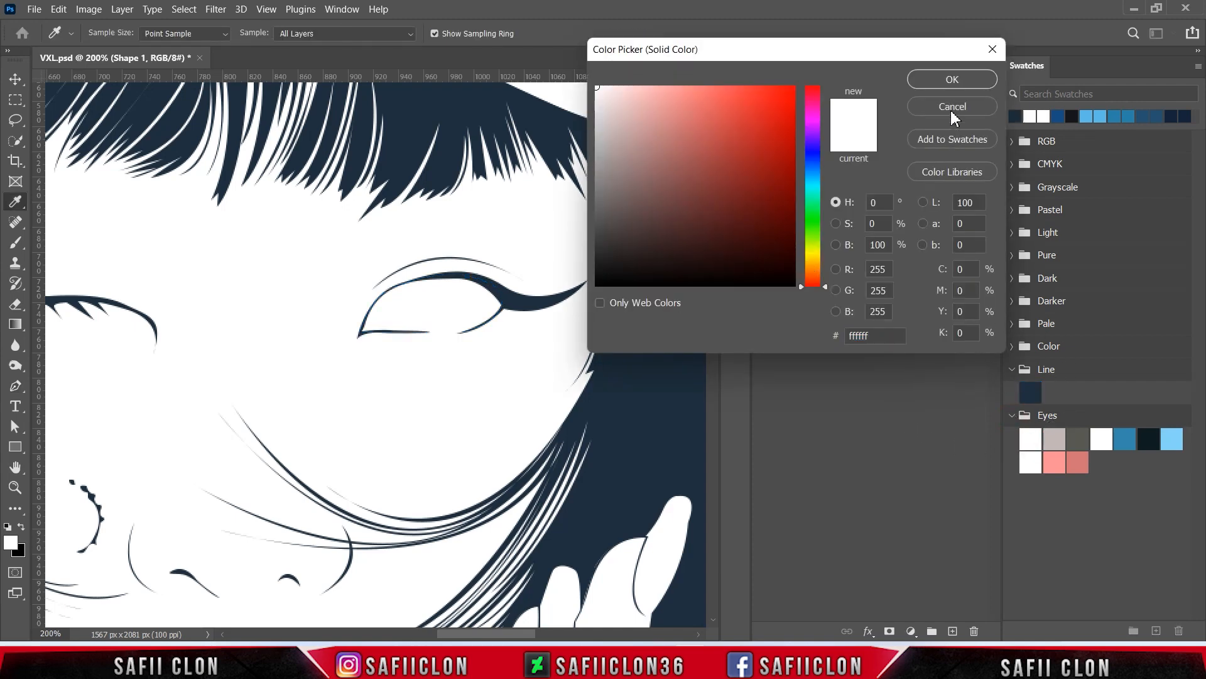
left_click(947, 82)
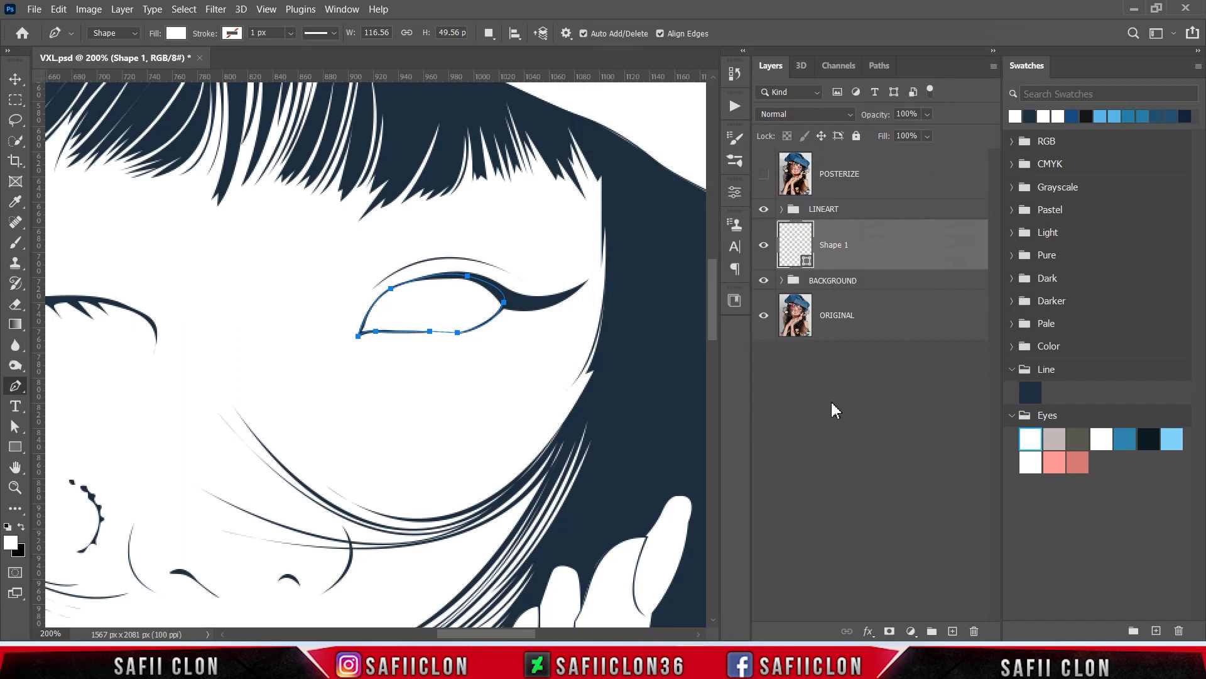
- Keep the New Layer path operation, show the POSTERIZE layer and start a Pen shape tracing the shadow edge across the eye white
left_click(488, 34)
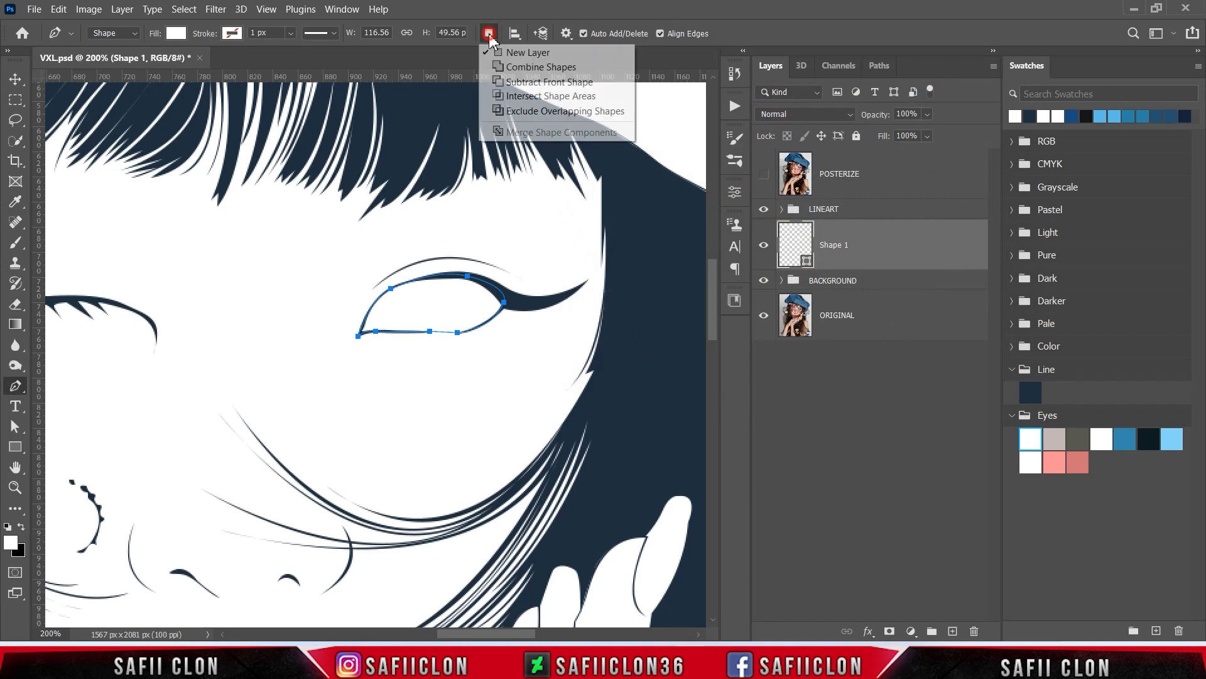
left_click(526, 54)
left_click(764, 175)
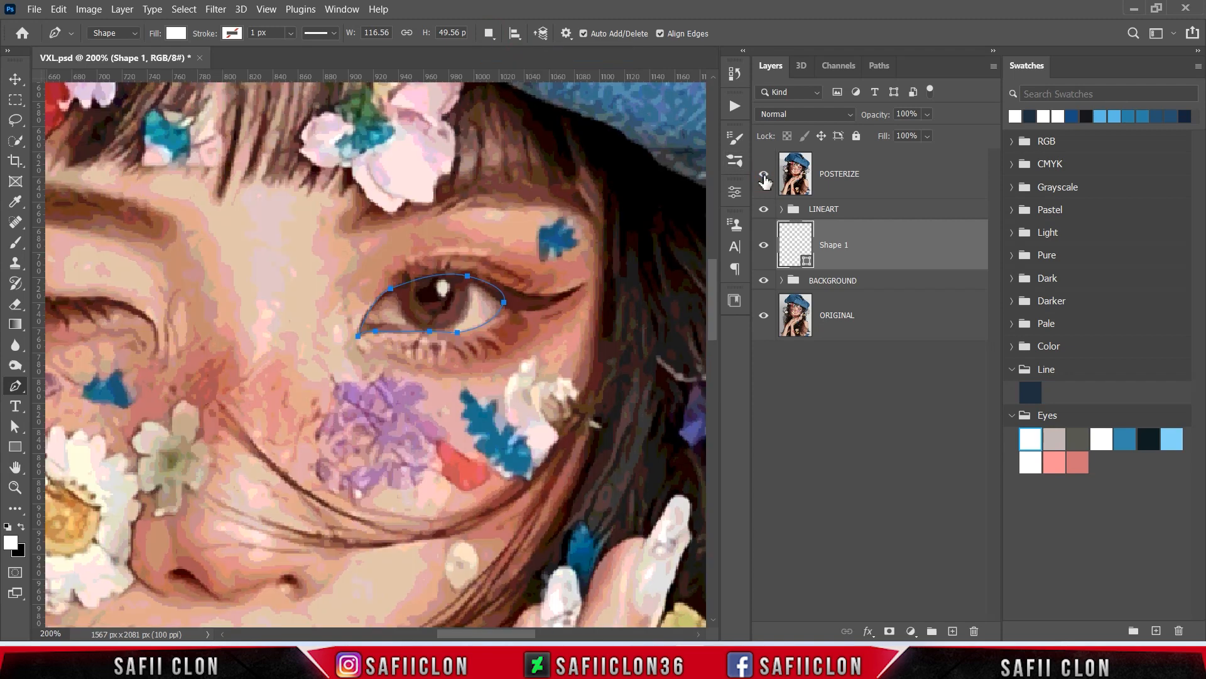
key("ctrl+plus")
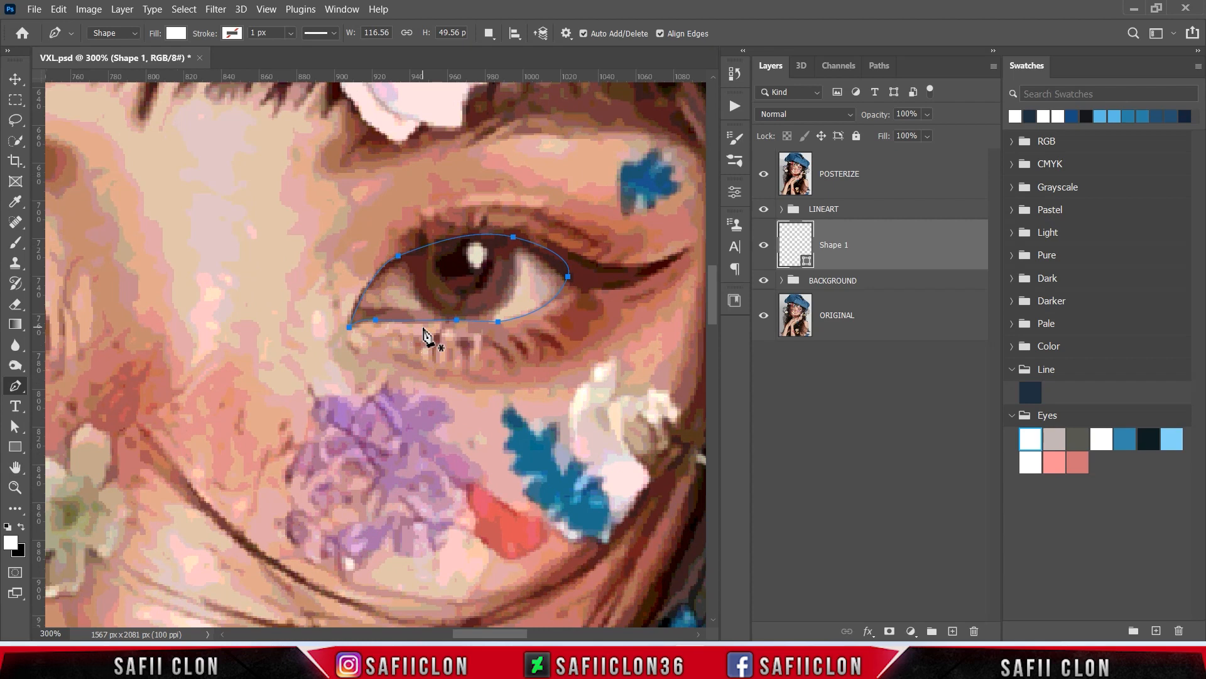
left_click(417, 329)
left_click_drag(387, 289, 457, 322)
mouse_move(515, 292)
left_mouse_down()
mouse_move(526, 254)
mouse_move(535, 281)
left_mouse_up()
left_click(539, 303)
left_click(498, 331)
- Route the shadow path around the outside of the eye and close it at about 141 by 91 px, hiding the POSTERIZE layer
left_click(589, 299)
left_click(508, 216)
left_click(442, 204)
left_click_drag(366, 220, 334, 243)
left_click(764, 174)
left_click_drag(344, 350, 381, 371)
left_click_drag(438, 369, 462, 352)
left_click(449, 335)
left_click(417, 329)
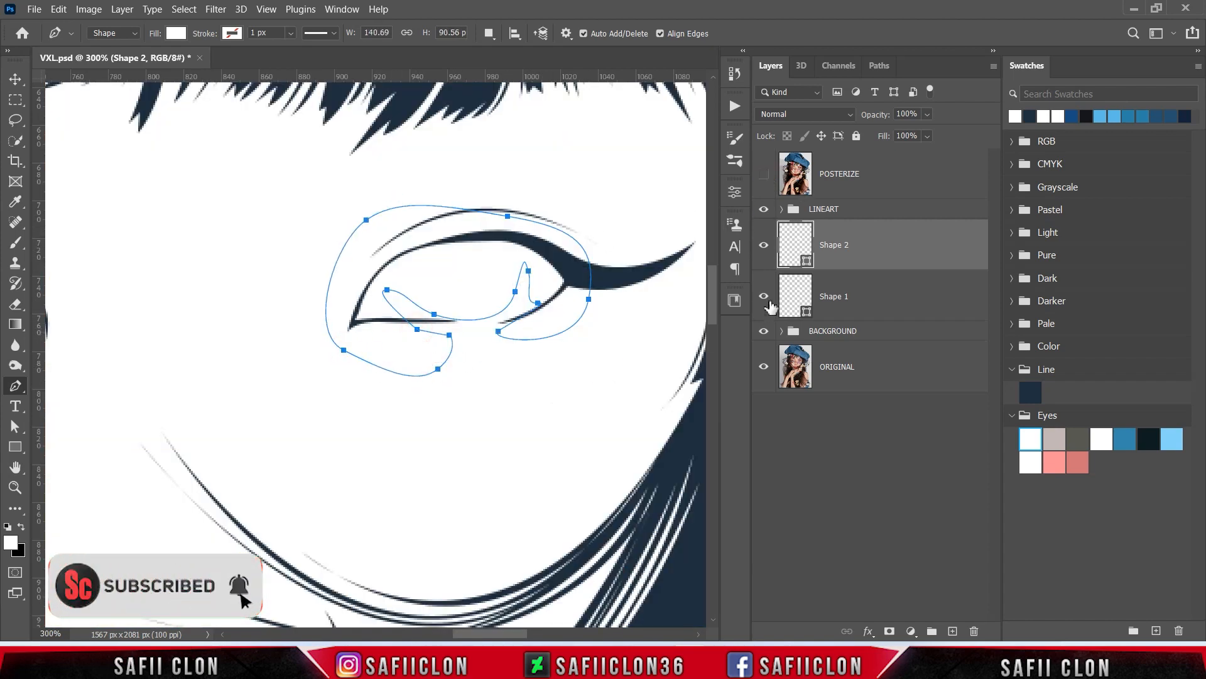
- Fill Shape 2 with the grey-pink Eyes swatch (c1b7b5) and clip it to Shape 1
double_click(807, 260)
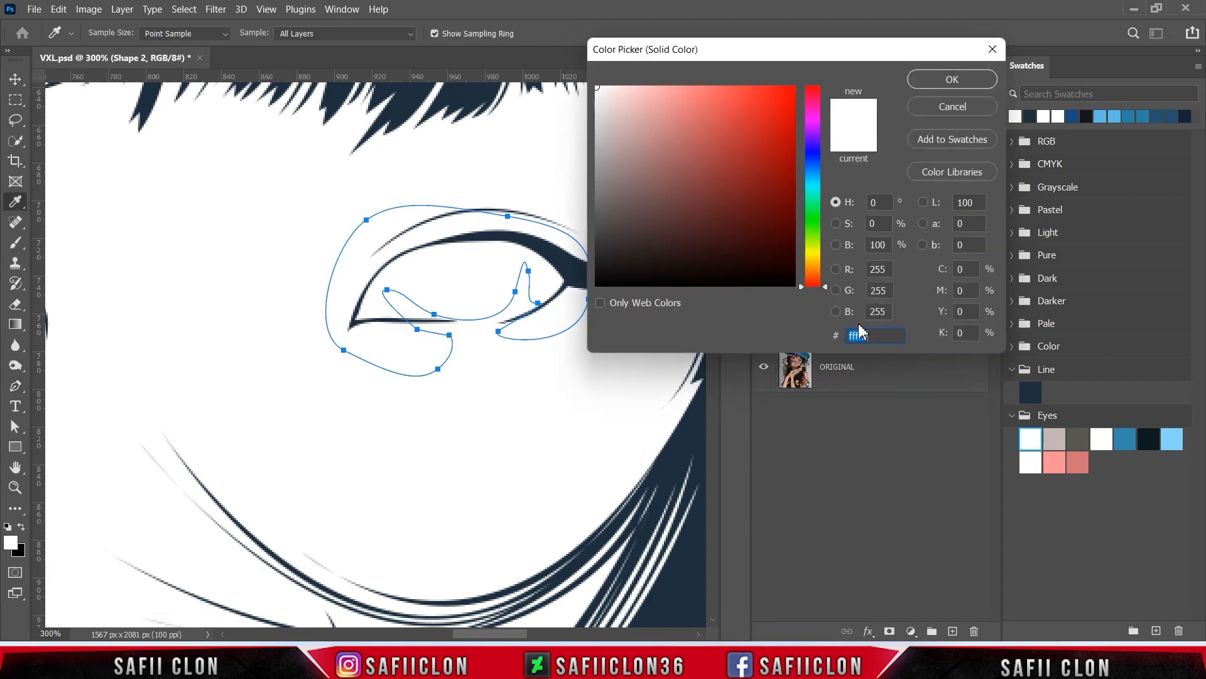
left_click(1061, 440)
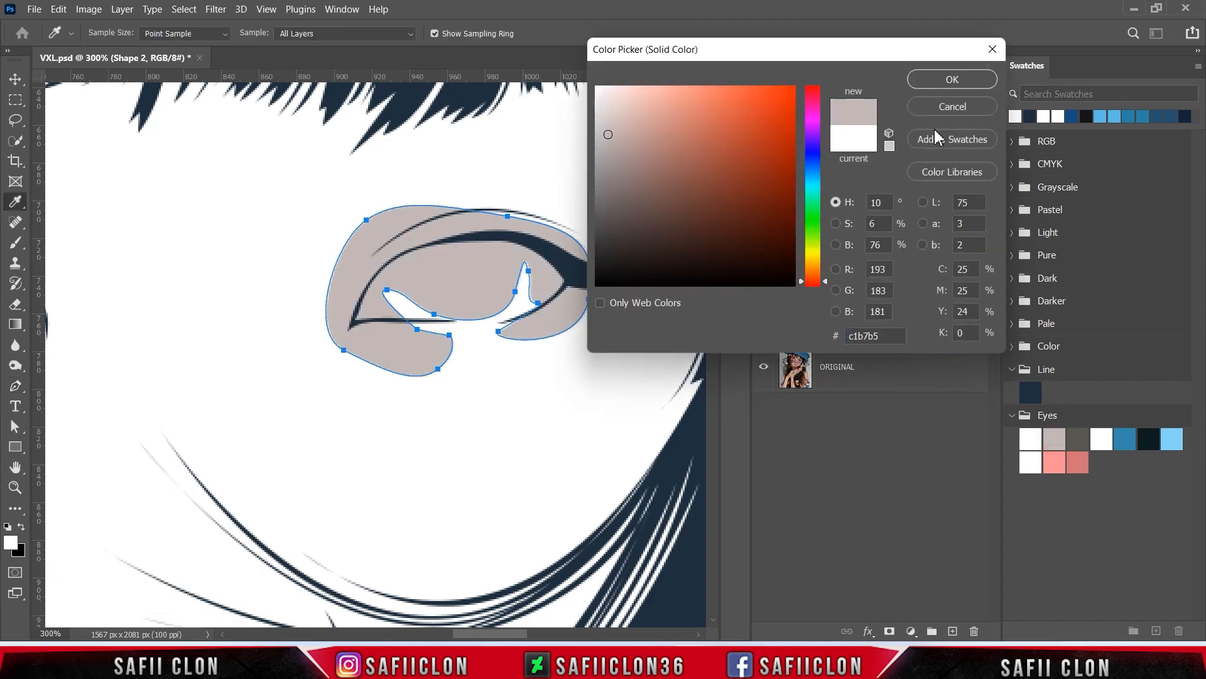
left_click(944, 83)
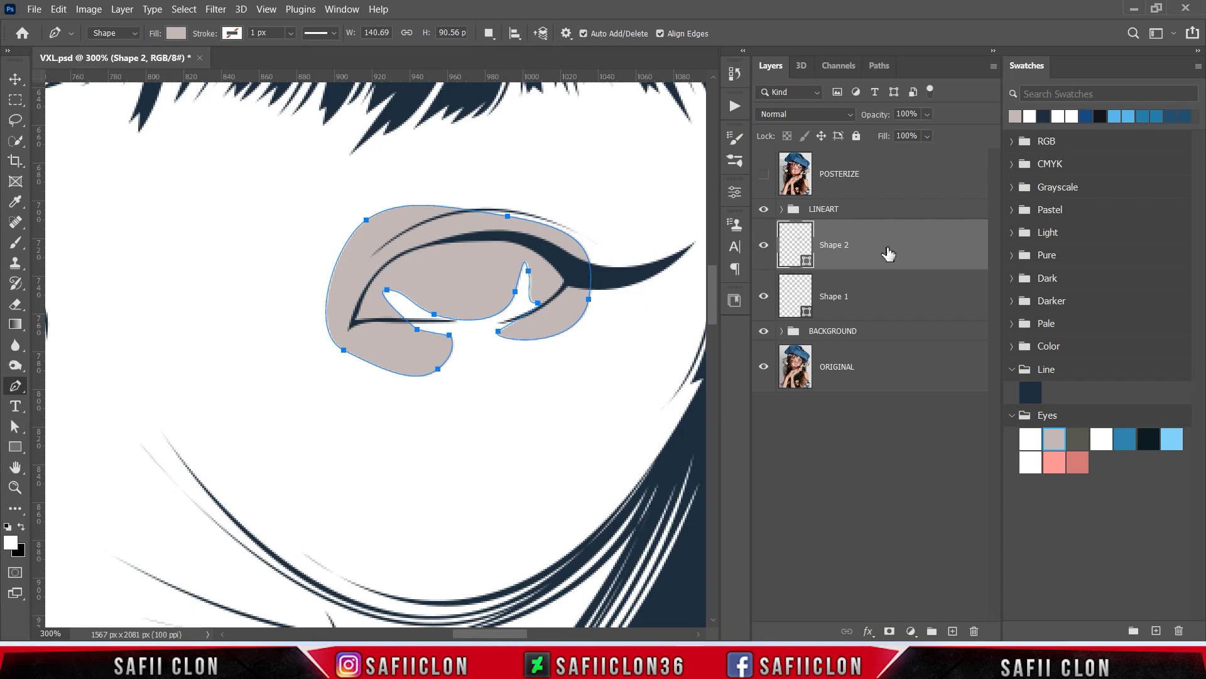
right_click(889, 254)
left_click(940, 308)
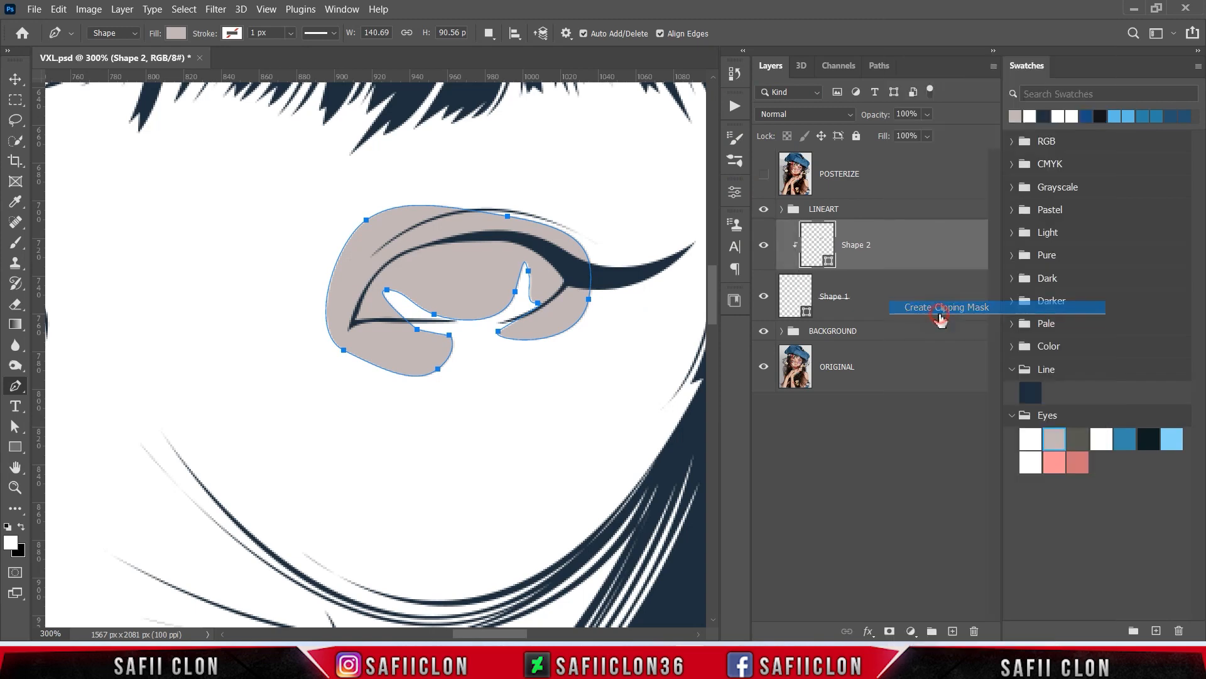
- Keep the New Layer path operation and trace a second shadow edge around the iris with the Pen tool, using the POSTERIZE layer as a temporary guide
left_click(489, 33)
left_click(496, 52)
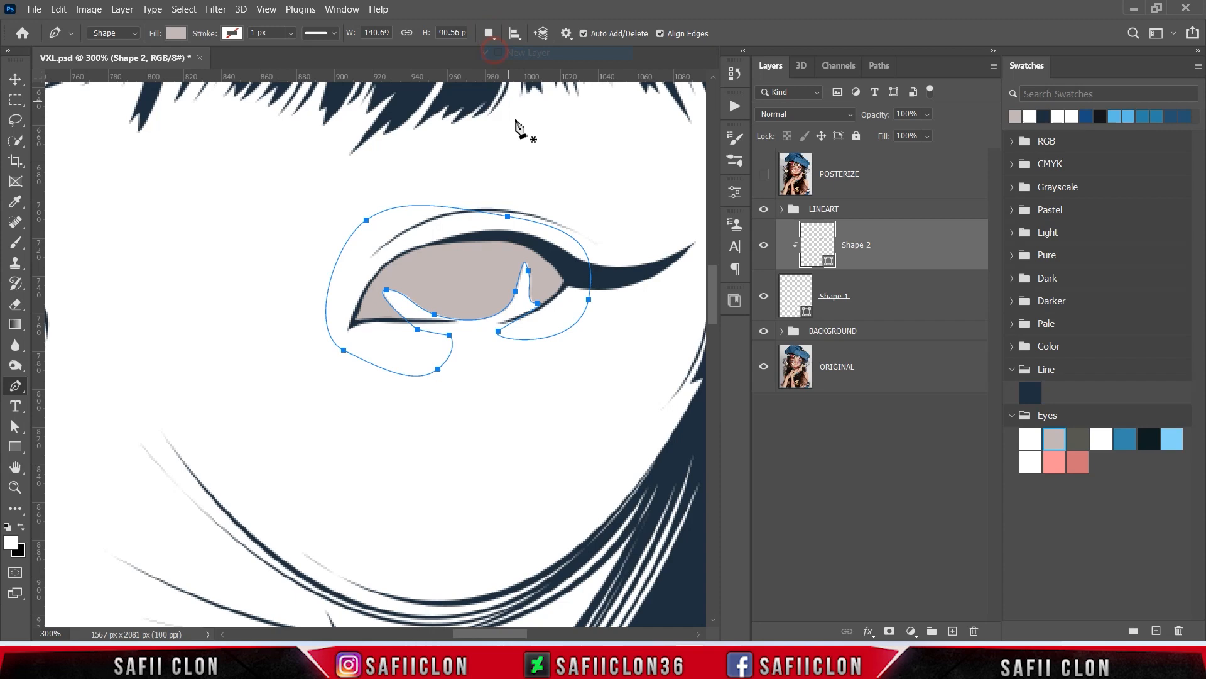
left_click(764, 179)
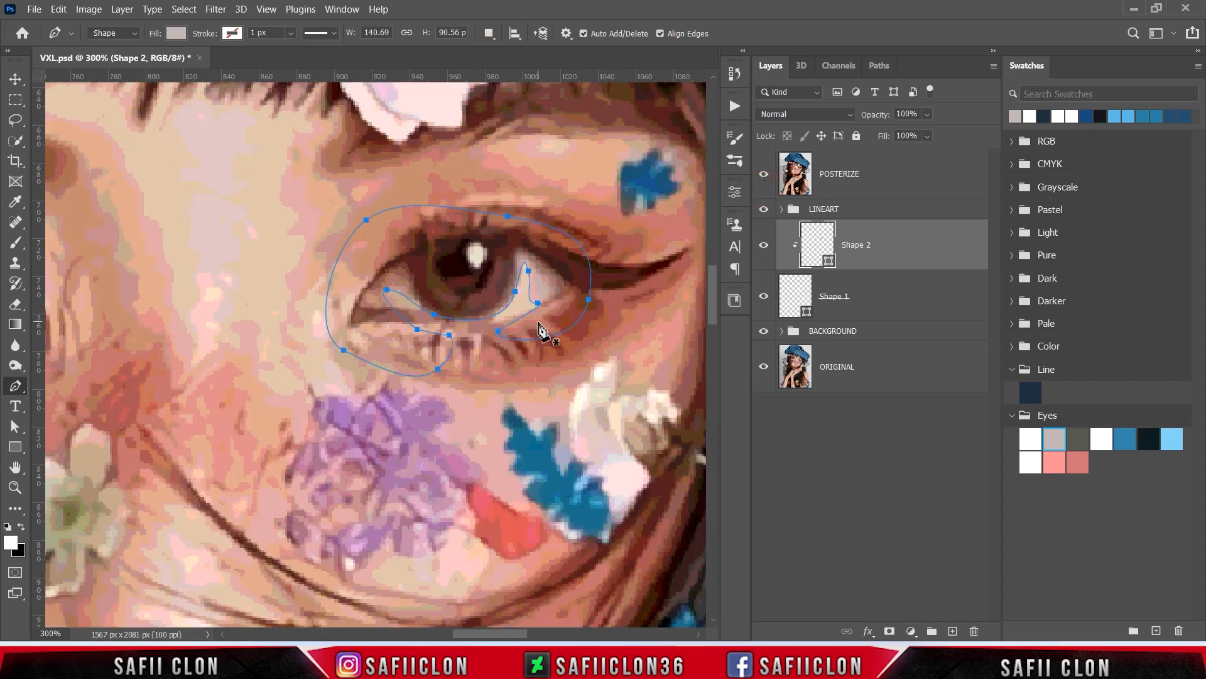
left_click(538, 321)
left_click_drag(543, 275, 431, 322)
left_click(764, 178)
left_click(764, 173)
left_click(759, 177)
- Route the second shadow path around the outside of the eye and close it at about 167 by 81 px
left_click_drag(361, 343, 324, 322)
left_click_drag(323, 263, 341, 249)
left_click_drag(385, 216, 416, 208)
left_click_drag(486, 199, 511, 203)
left_click_drag(591, 223, 604, 237)
left_click_drag(615, 267, 616, 279)
left_click_drag(607, 316, 596, 328)
left_click_drag(572, 341, 558, 340)
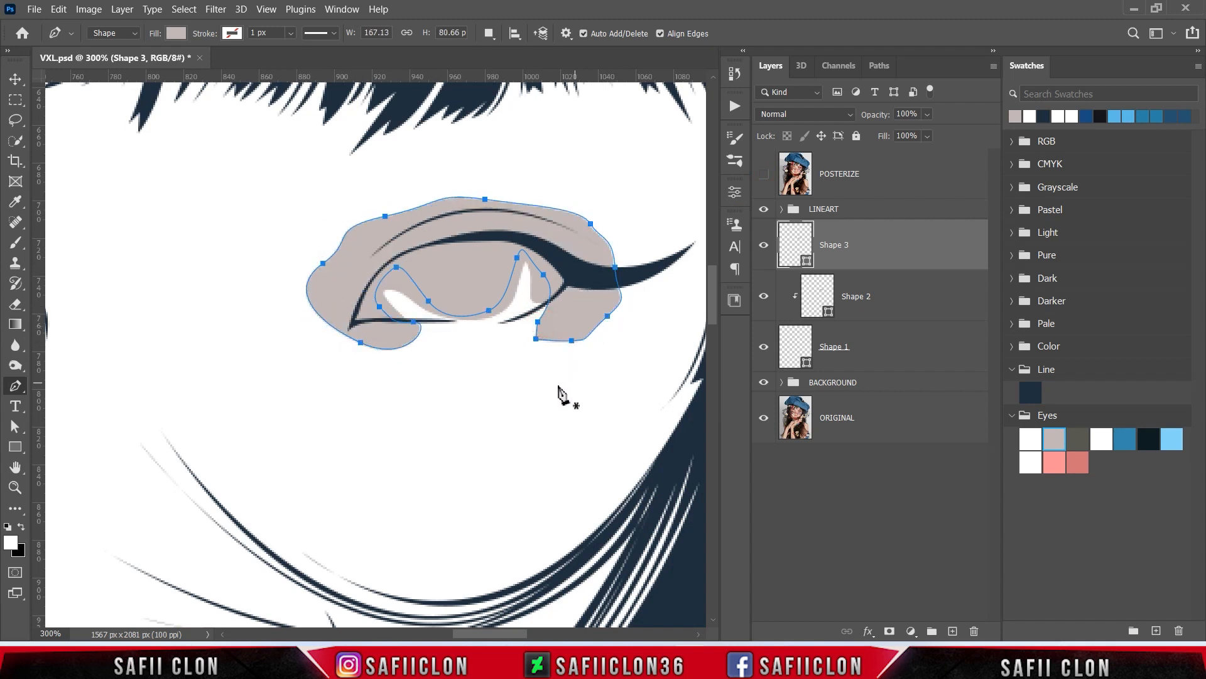
- Fill Shape 3 with the dark olive-grey Eyes swatch (585951) and add it to the clipping mask over Shape 1
double_click(808, 261)
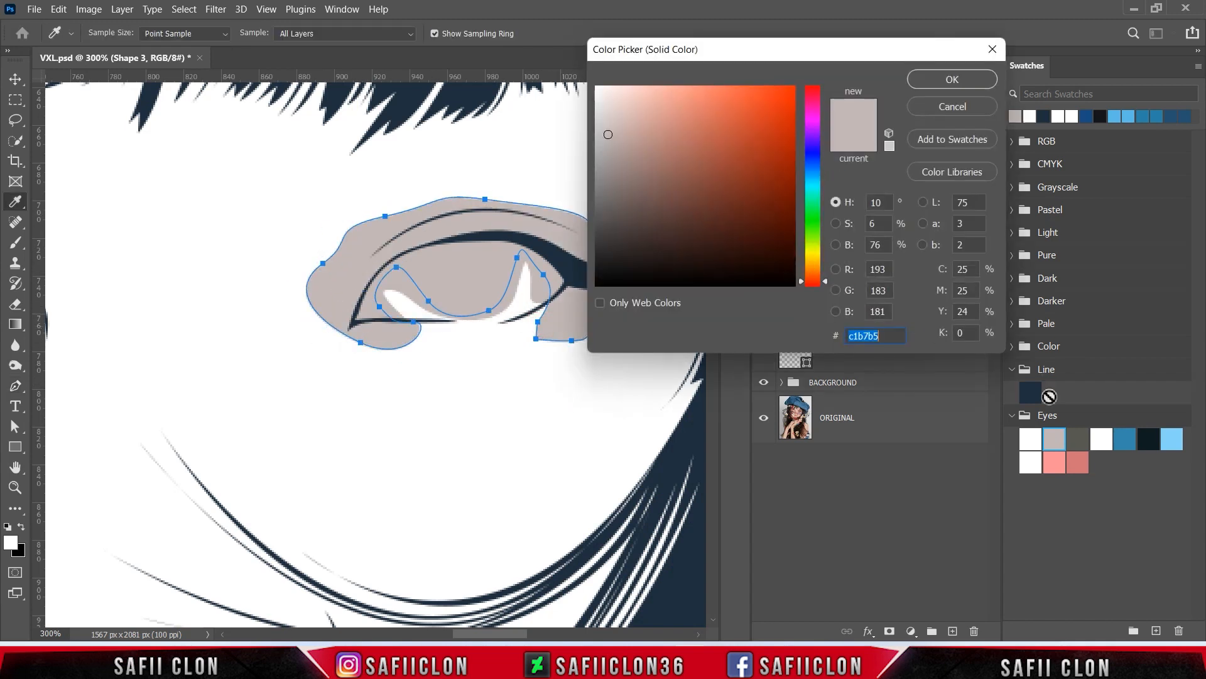
left_click(1083, 435)
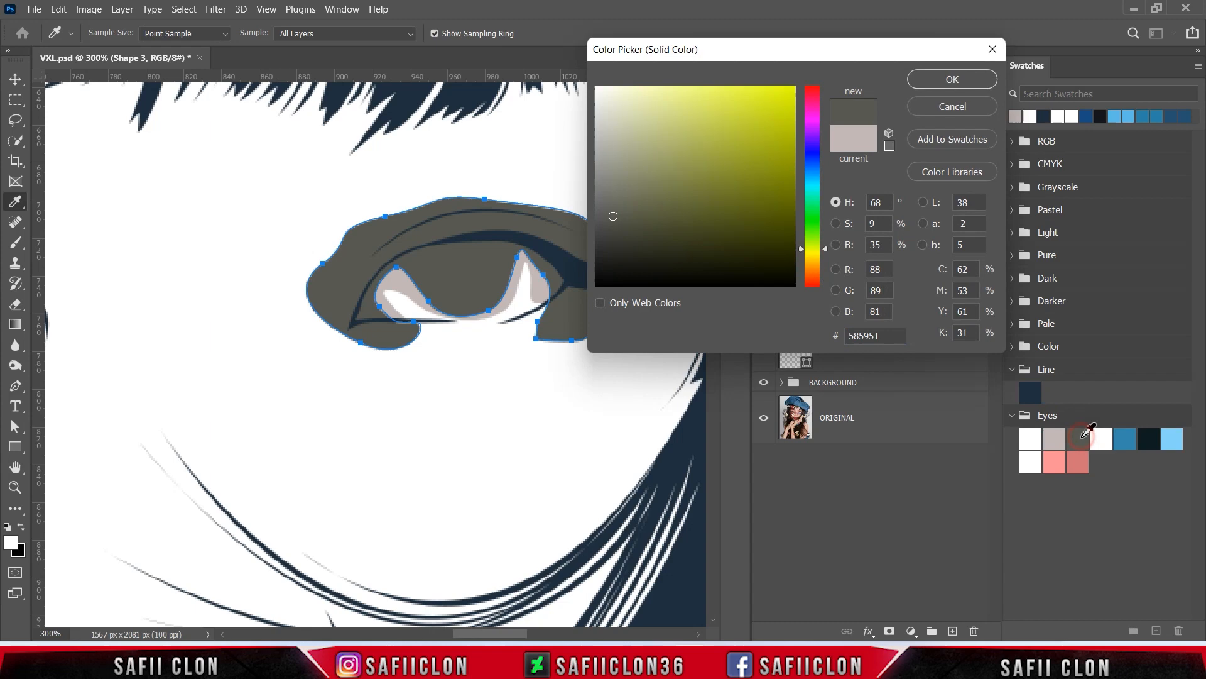
left_click(936, 80)
right_click(880, 251)
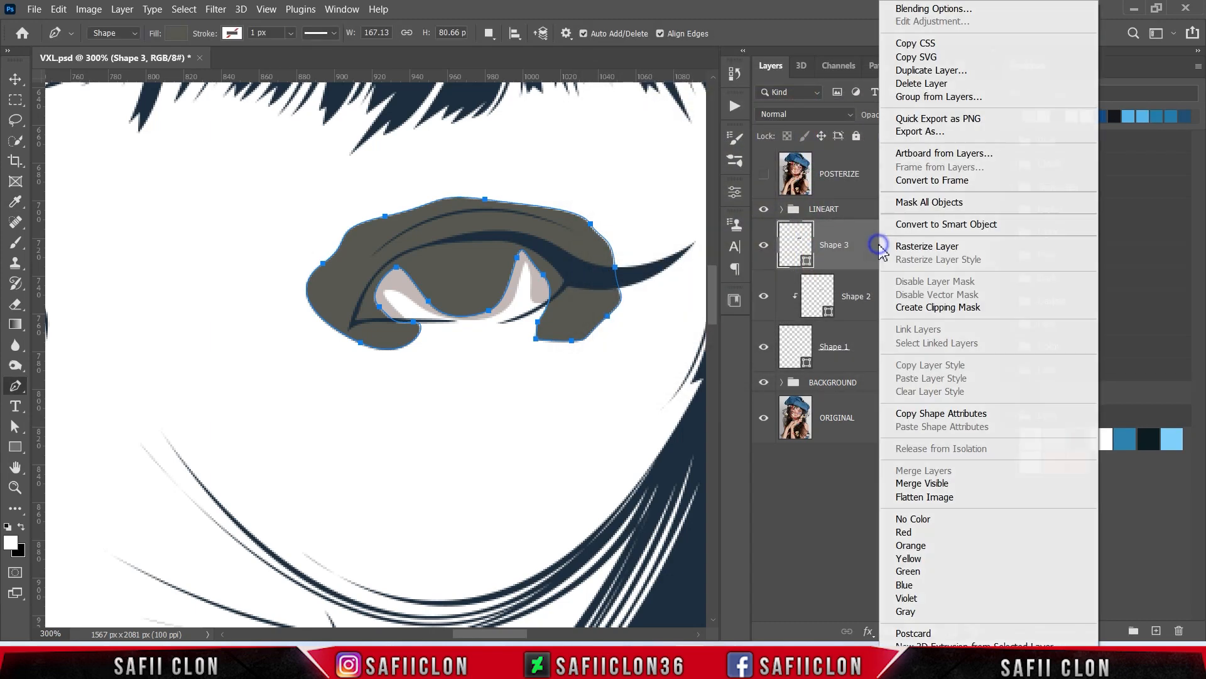
left_click(928, 308)
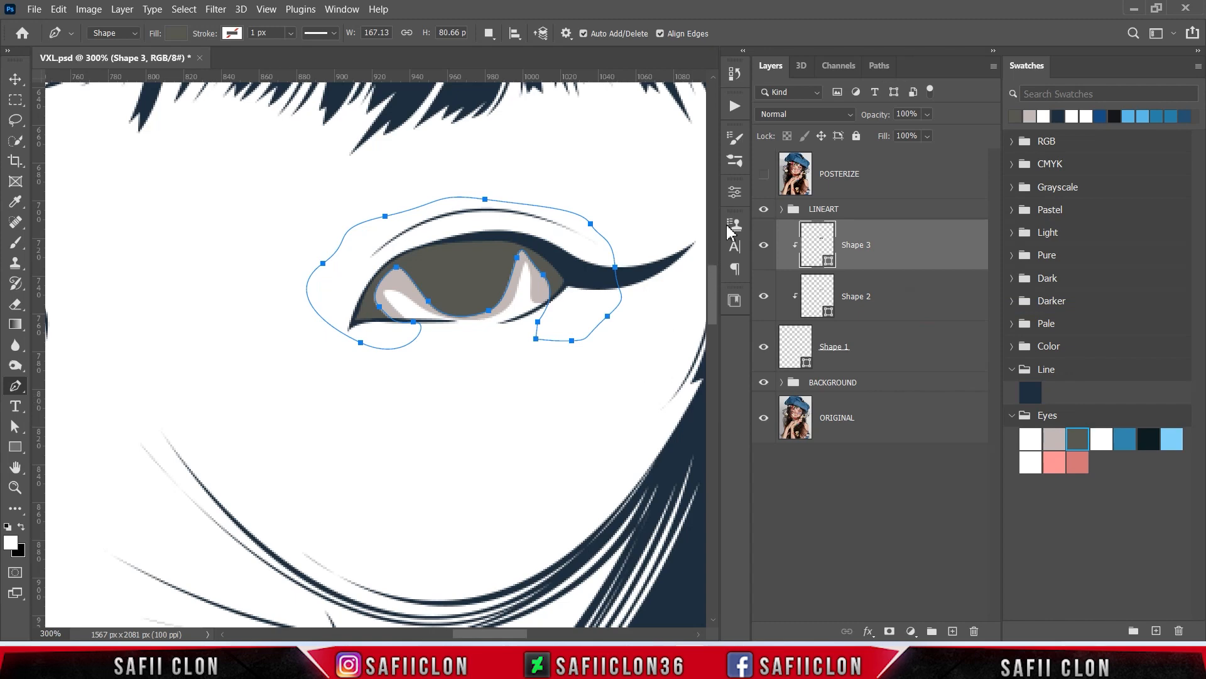
- Show the POSTERIZE layer and draw a circle of about 52 px beside the eye with the Ellipse tool in Shape mode
left_click(763, 176)
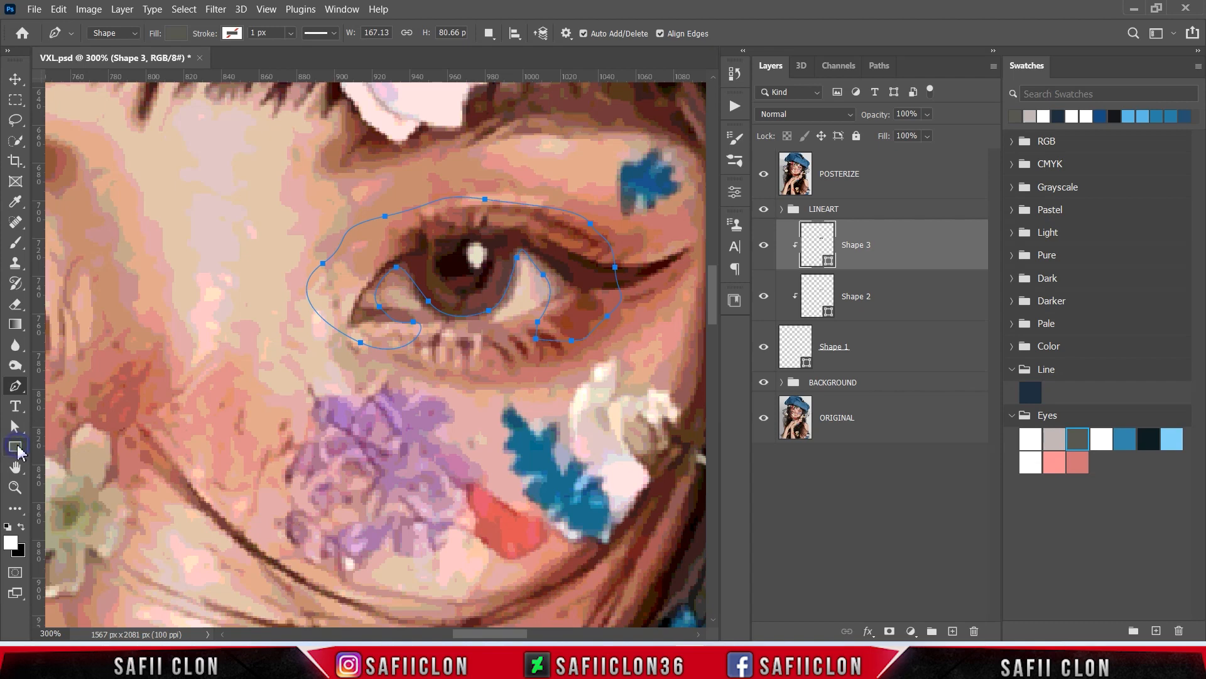
left_click(18, 447)
left_click(91, 463)
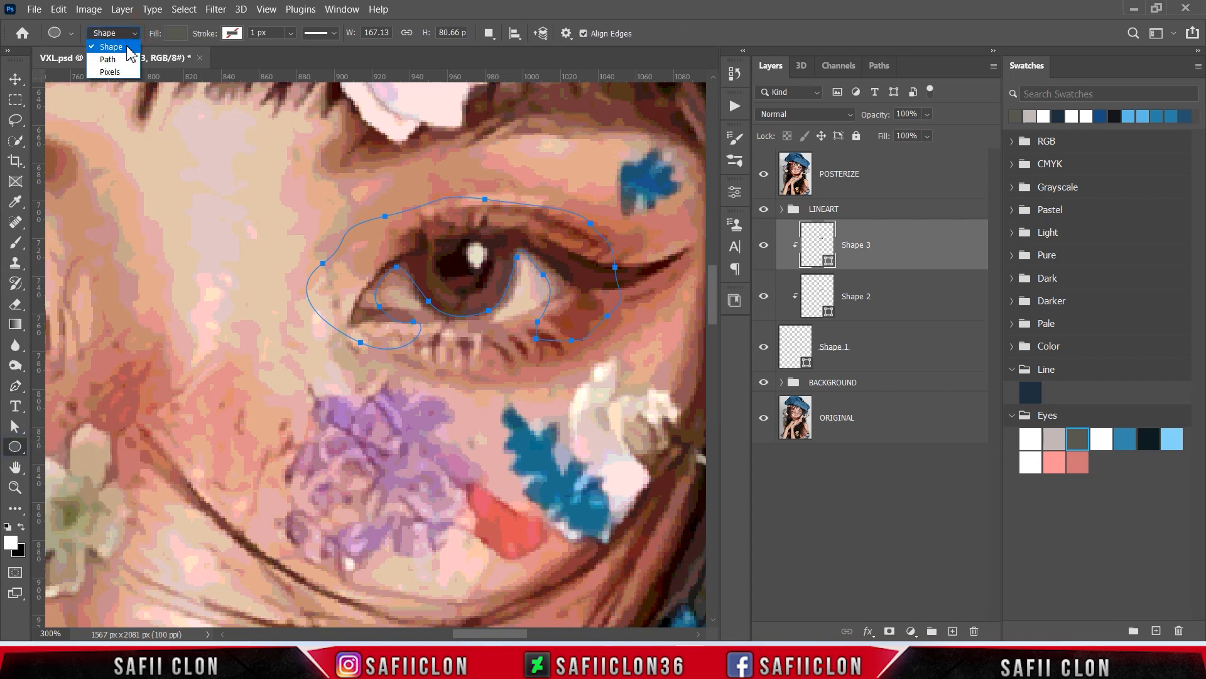
left_click_drag(208, 227, 272, 275)
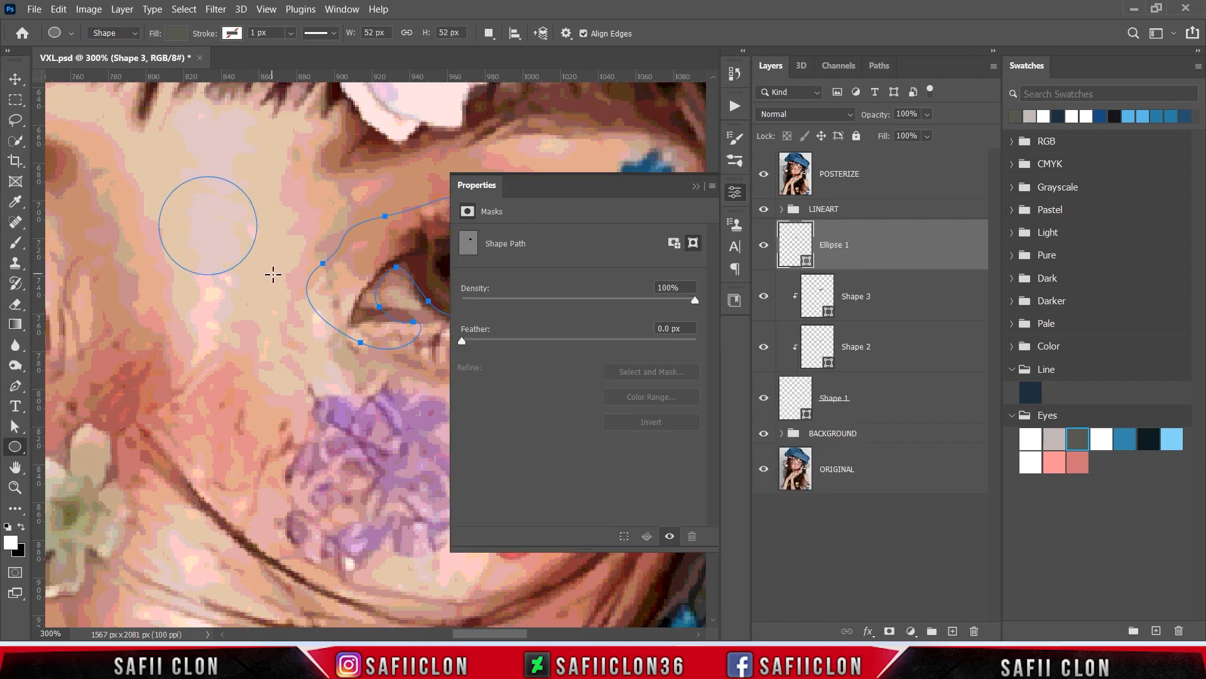
left_click(696, 187)
- Move the circle onto the iris with Free Transform, centred at about X 969 and Y 736 px, and hide the POSTERIZE layer
key("ctrl+t")
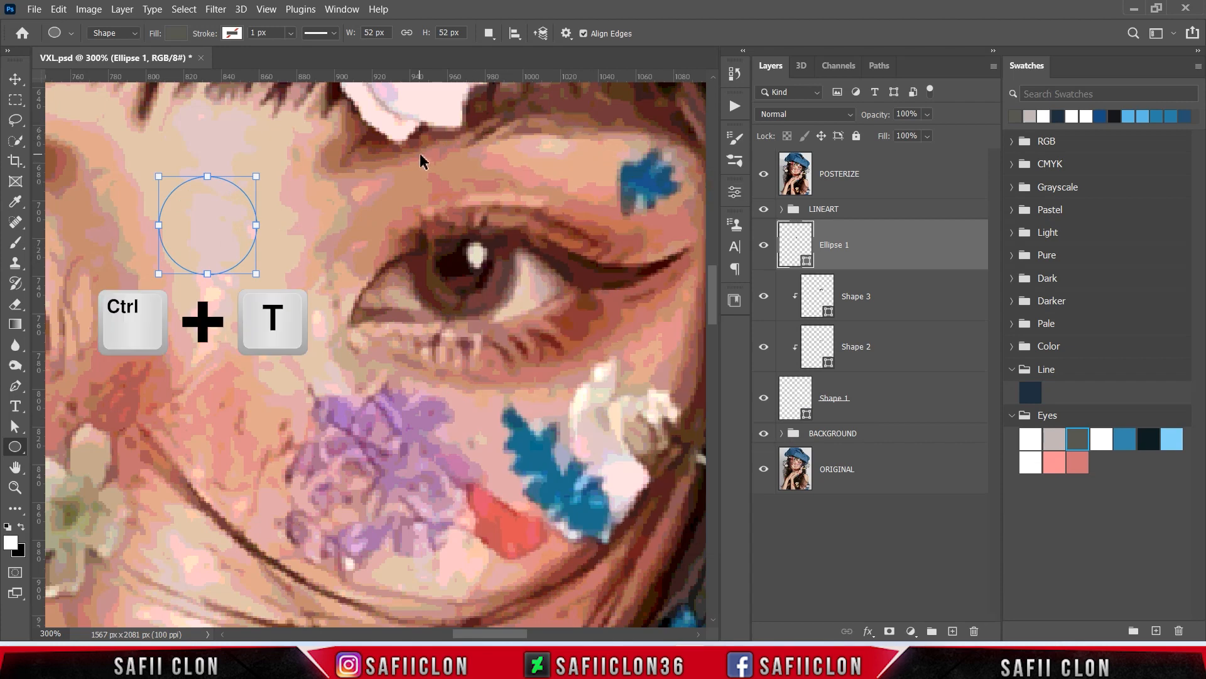
left_click_drag(231, 224, 487, 269)
left_click_drag(513, 222, 512, 221)
key("Up")
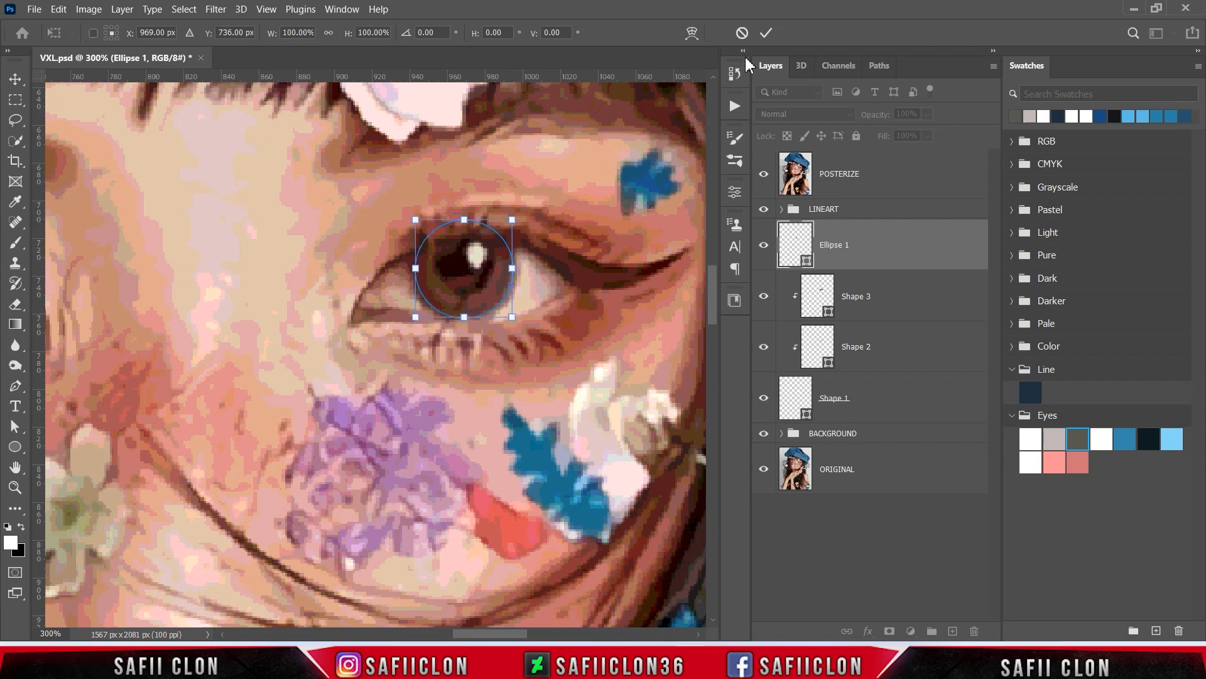
left_click(765, 31)
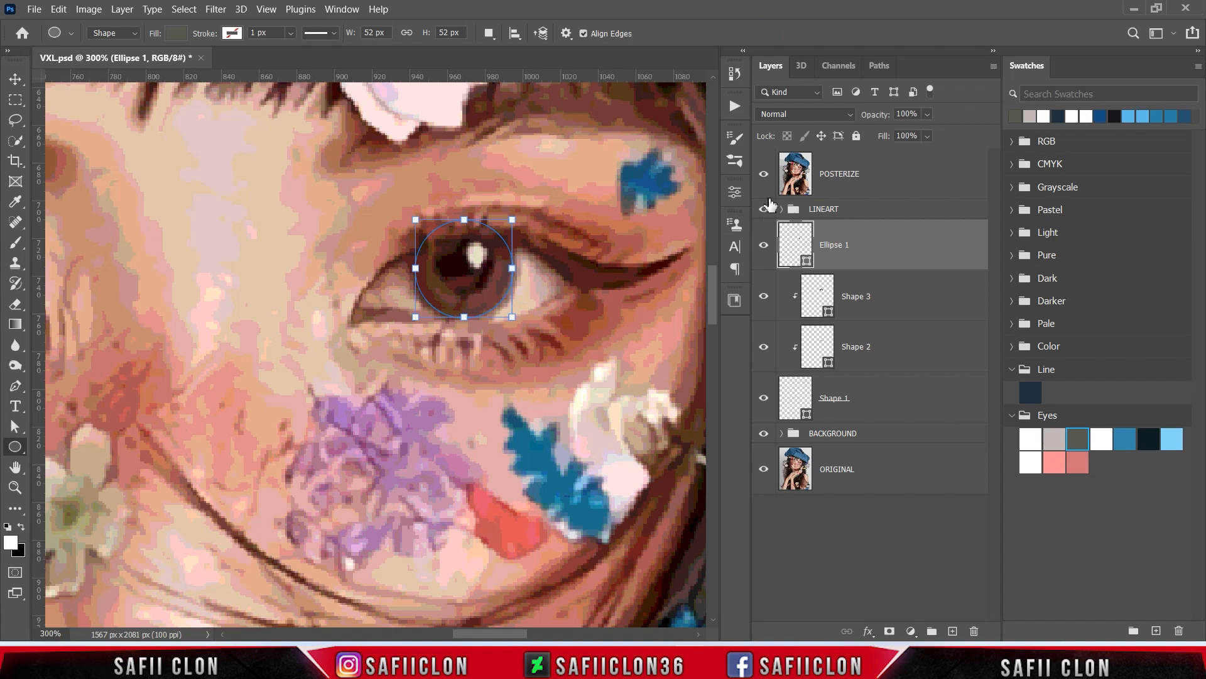
left_click(764, 176)
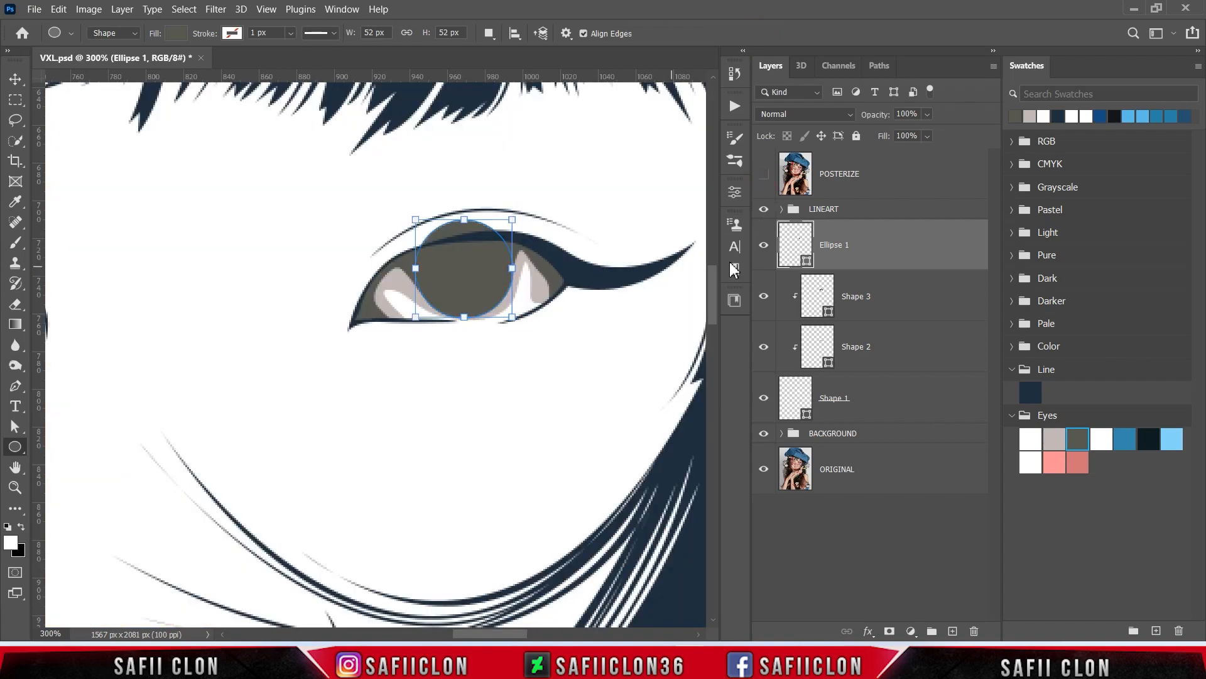
- Clip Ellipse 1 to the eye shape and fill it with the second white Eyes swatch (ffffff)
right_click(917, 250)
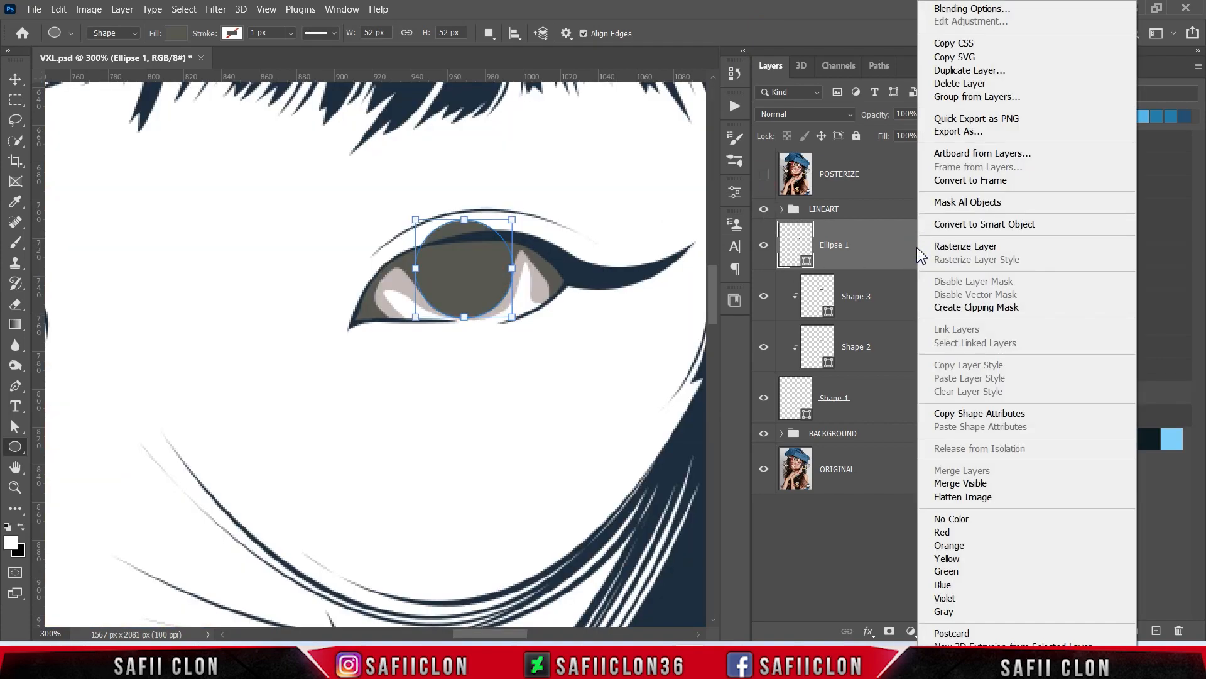
left_click(950, 305)
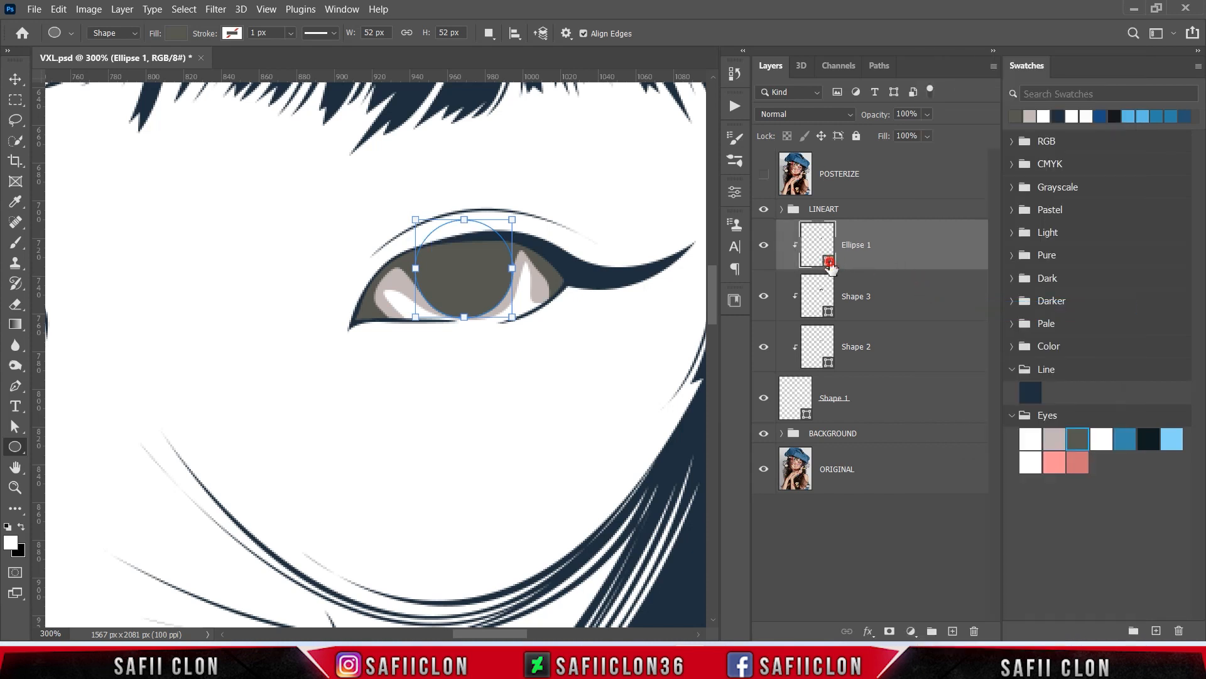
double_click(829, 262)
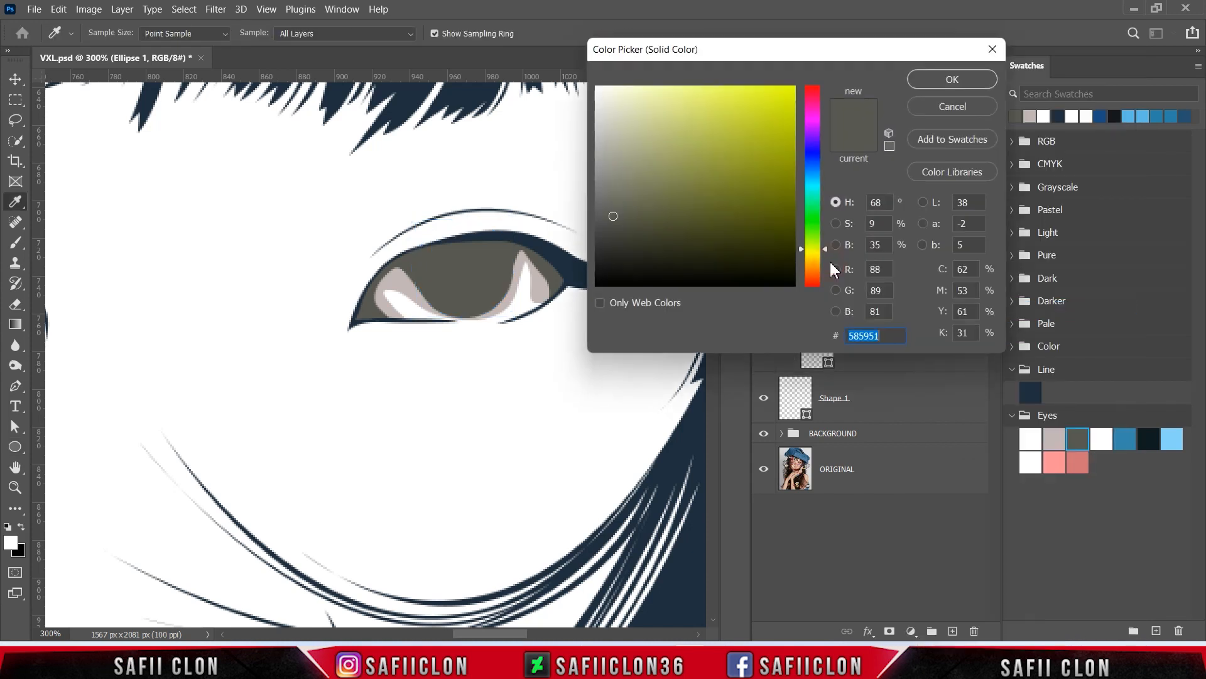
left_click(1103, 440)
left_click(951, 82)
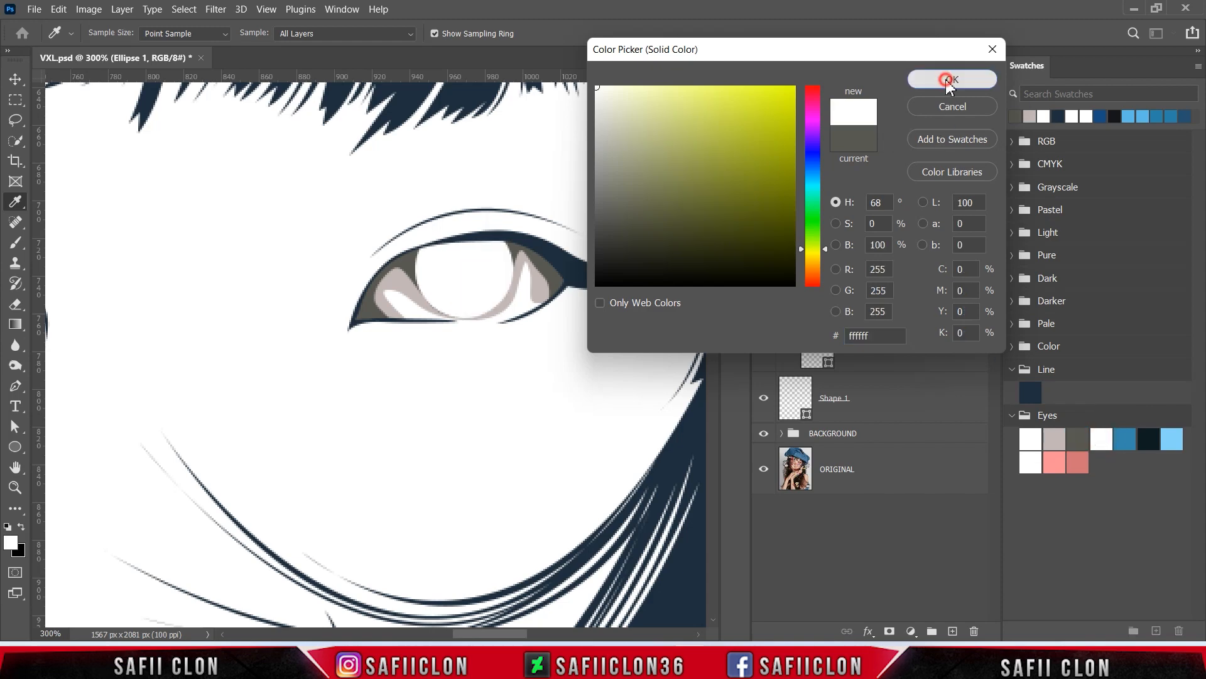
- Duplicate the Ellipse 1 layer three times, keeping the default copy names
right_click(904, 245)
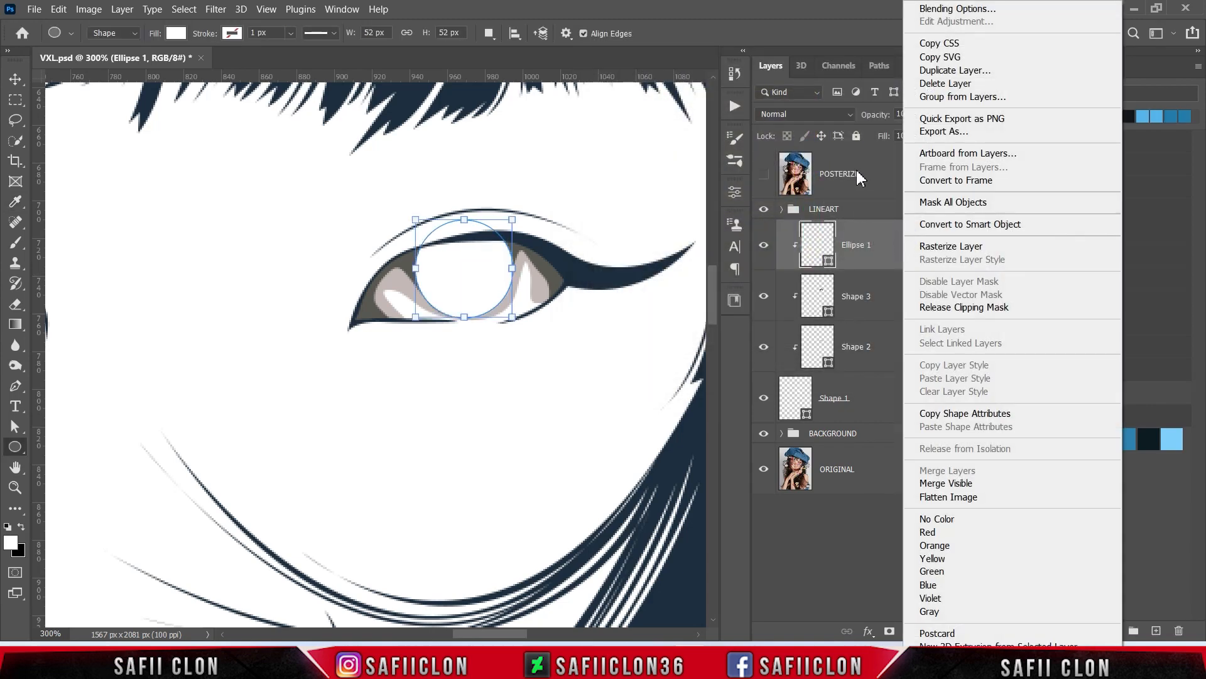
left_click(955, 71)
left_click(941, 202)
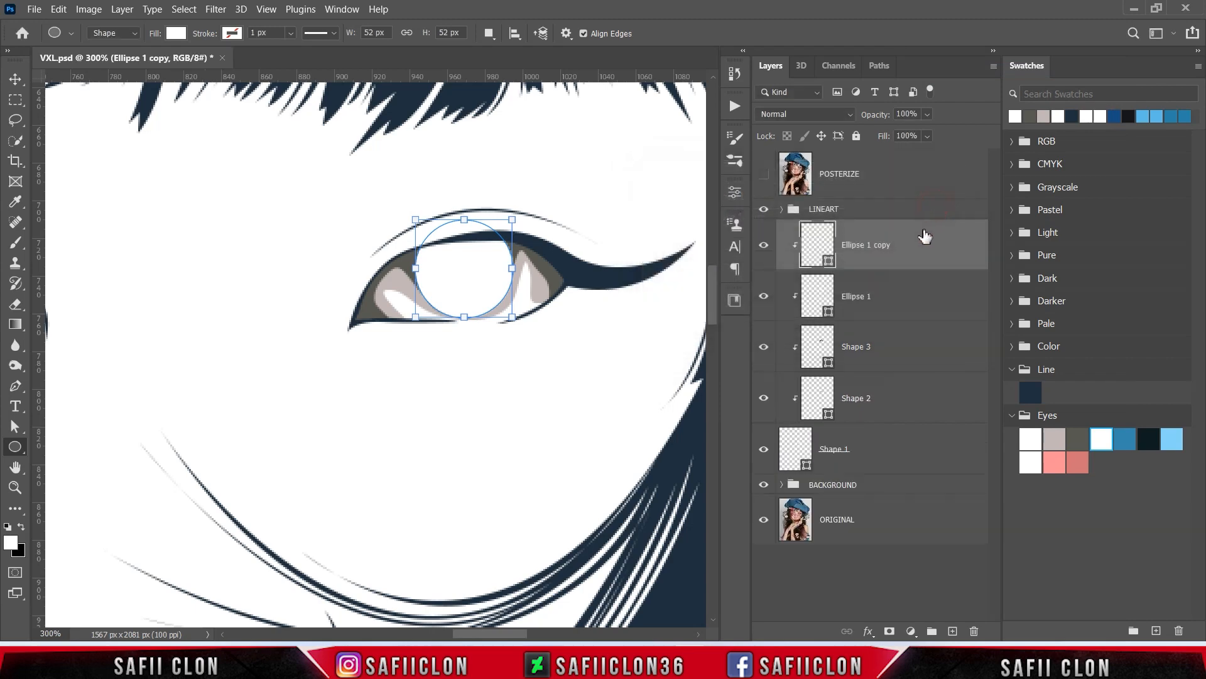
right_click(911, 259)
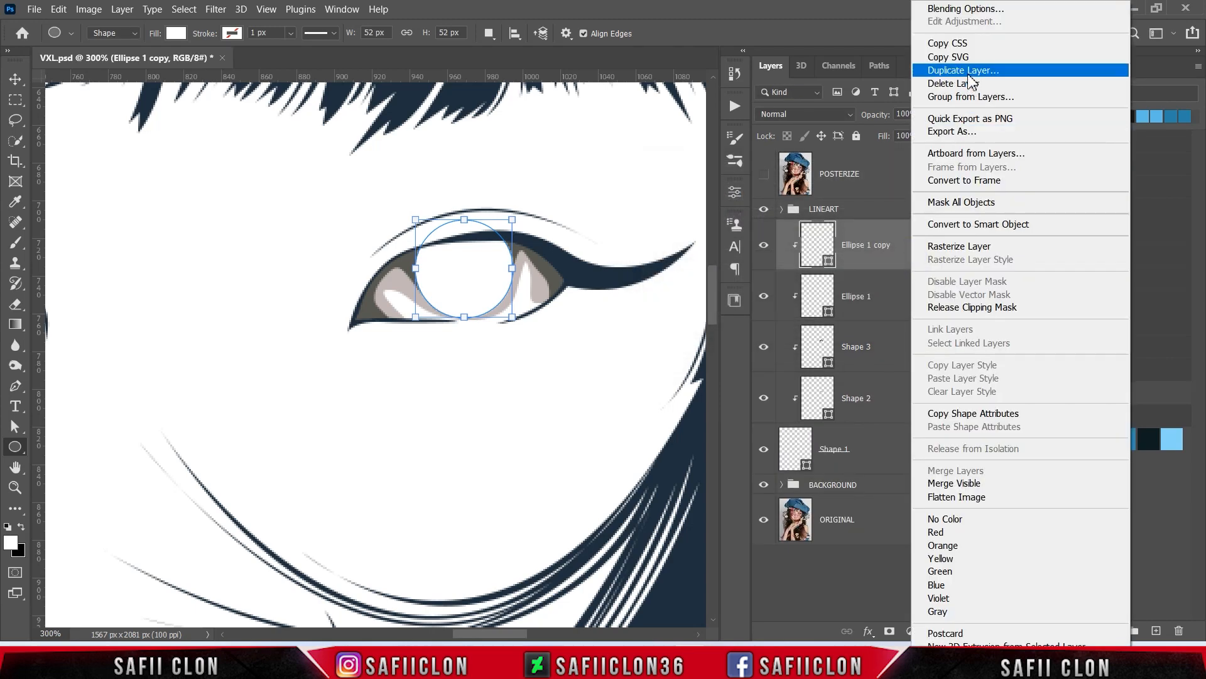
left_click(942, 69)
left_click(941, 201)
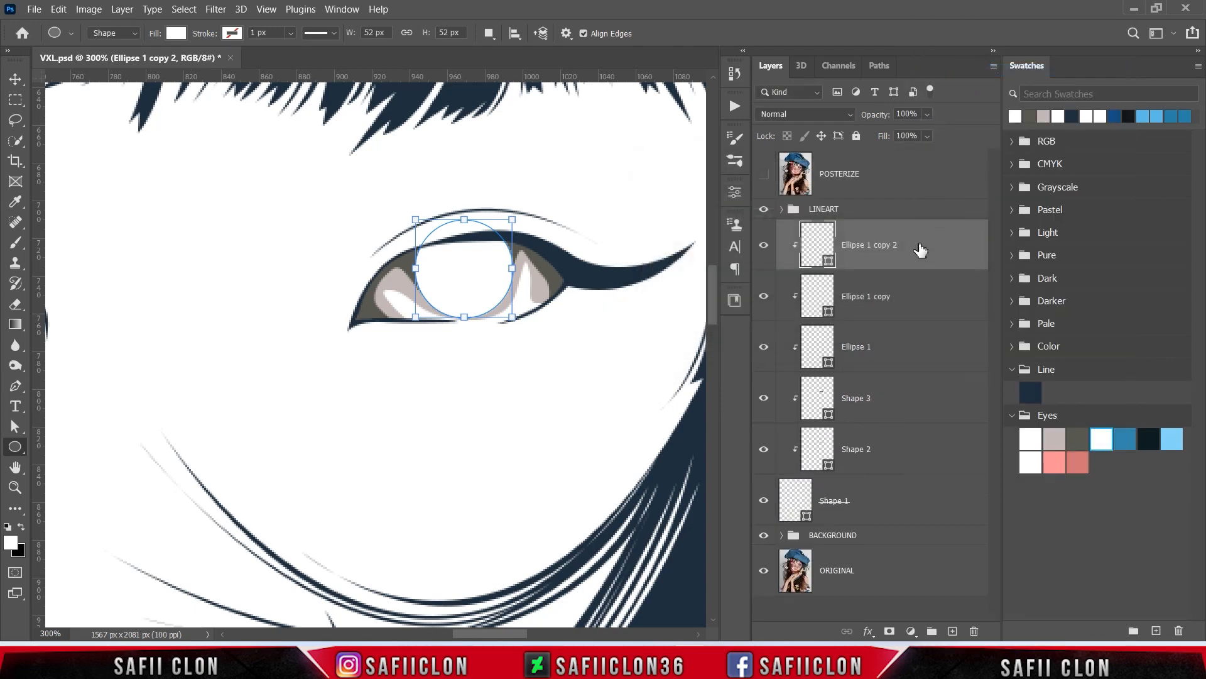
right_click(919, 246)
left_click(949, 71)
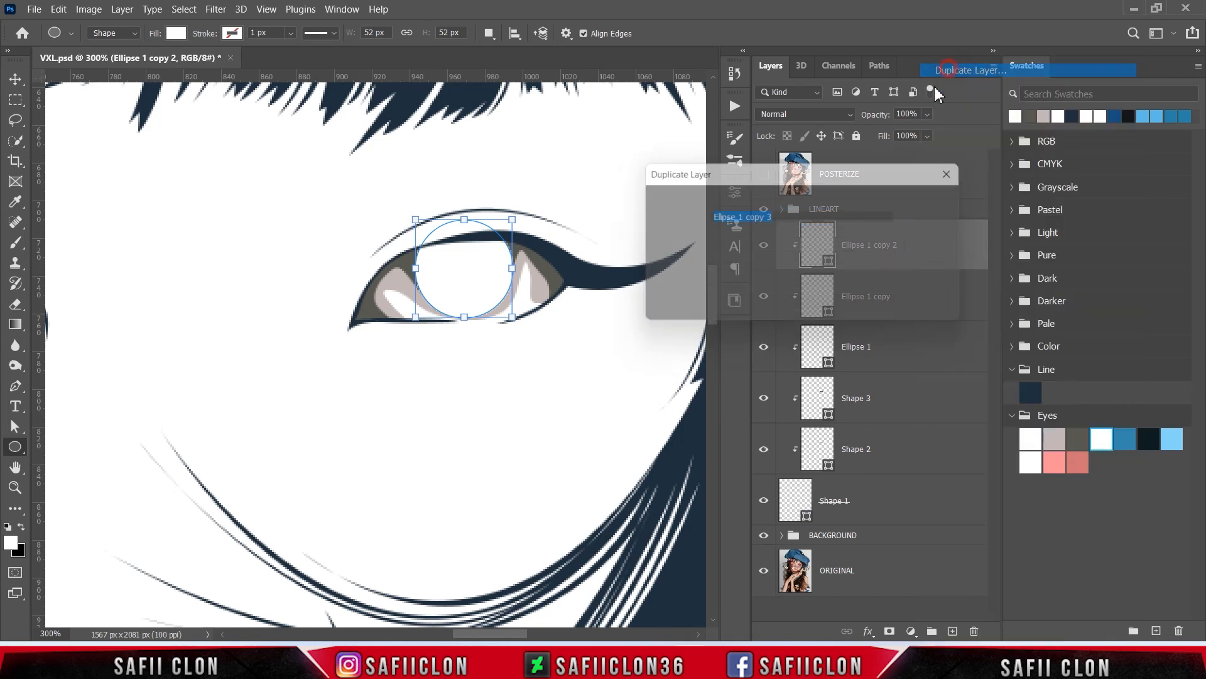
left_click(933, 199)
- Rename the three iris circle copies Ellipse 4, Ellipse 3 and Ellipse 2, from the uppermost layer down
double_click(878, 246)
left_click_drag(899, 243, 869, 240)
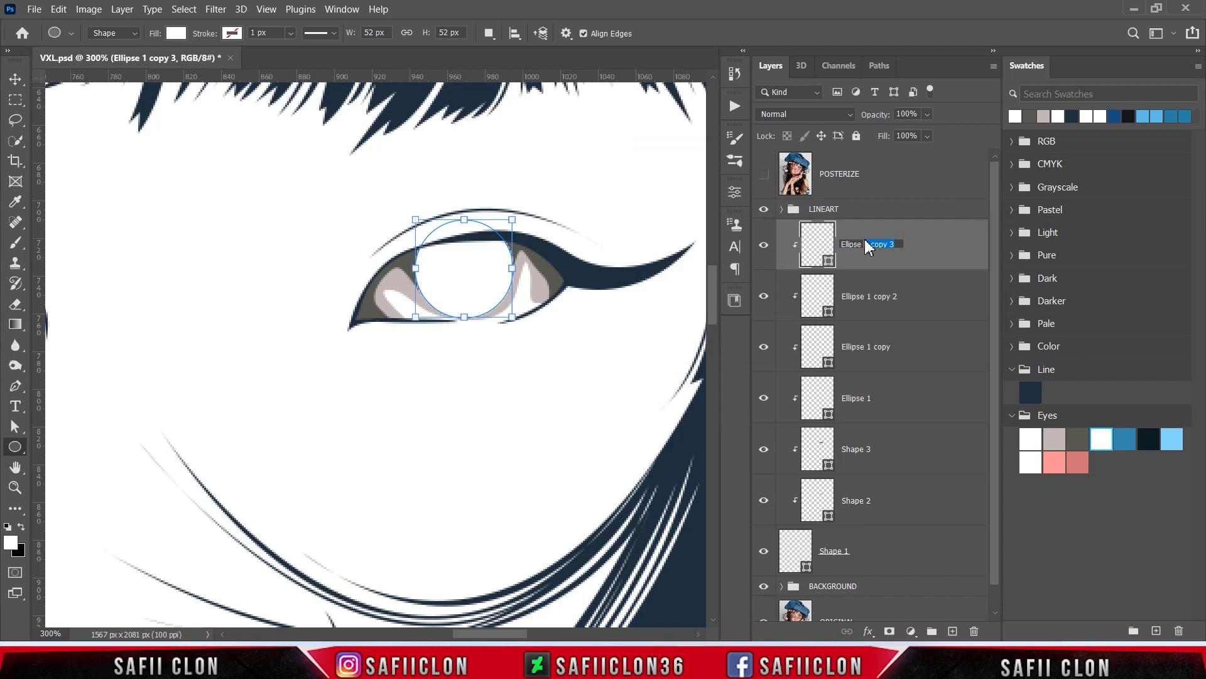
type("4")
key("Return")
double_click(874, 296)
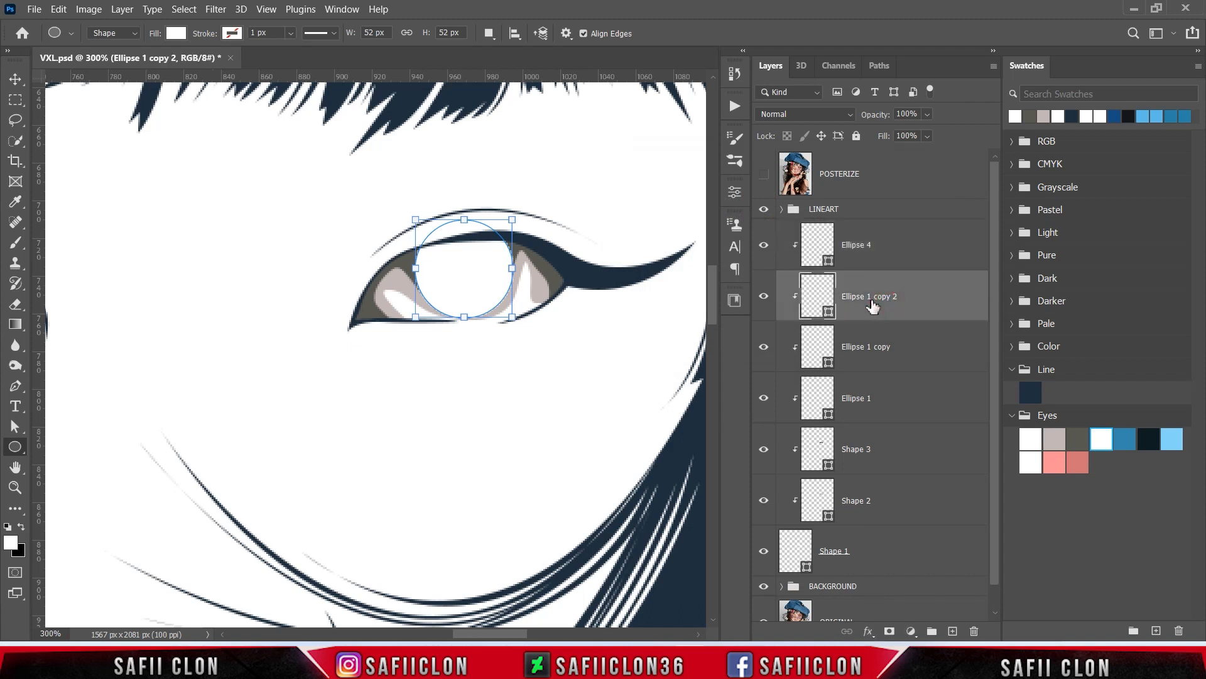
left_click_drag(898, 295, 868, 293)
type("3")
key("Return")
left_click(908, 347)
double_click(877, 349)
left_click(886, 348)
type("2")
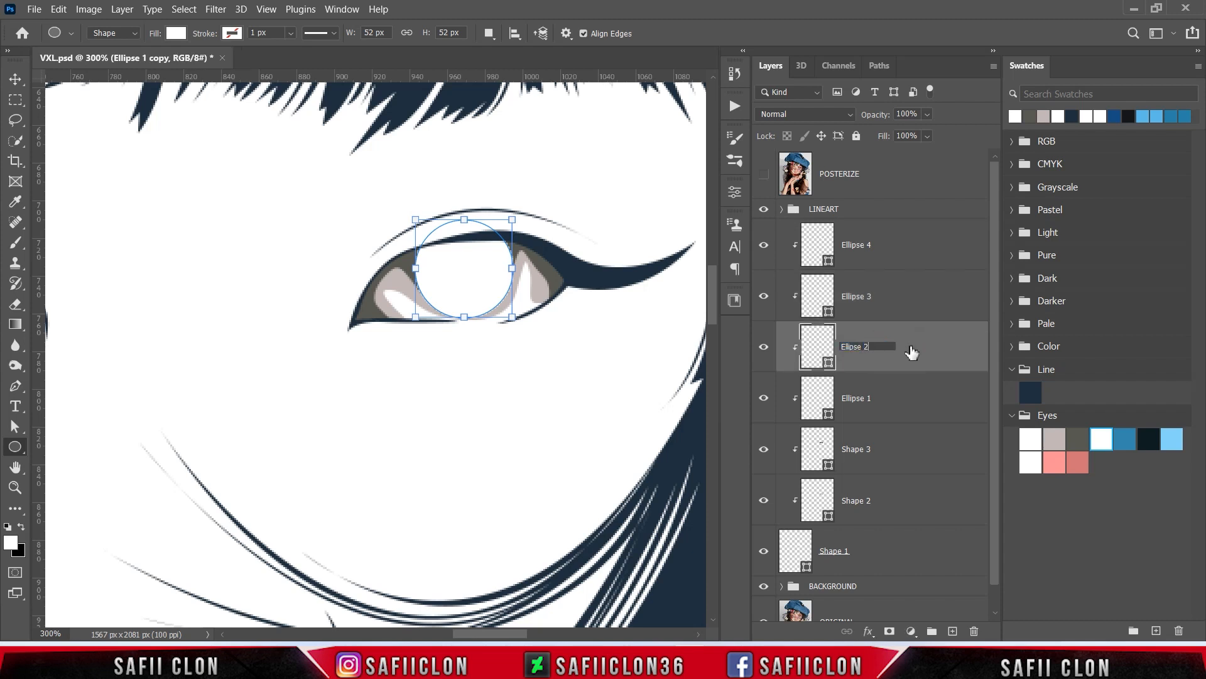
key("Return")
- Hide the Ellipse 4, Ellipse 3 and Ellipse 2 layers and add a Stroke layer style positioned Outside to Ellipse 1
left_click_drag(765, 251, 769, 354)
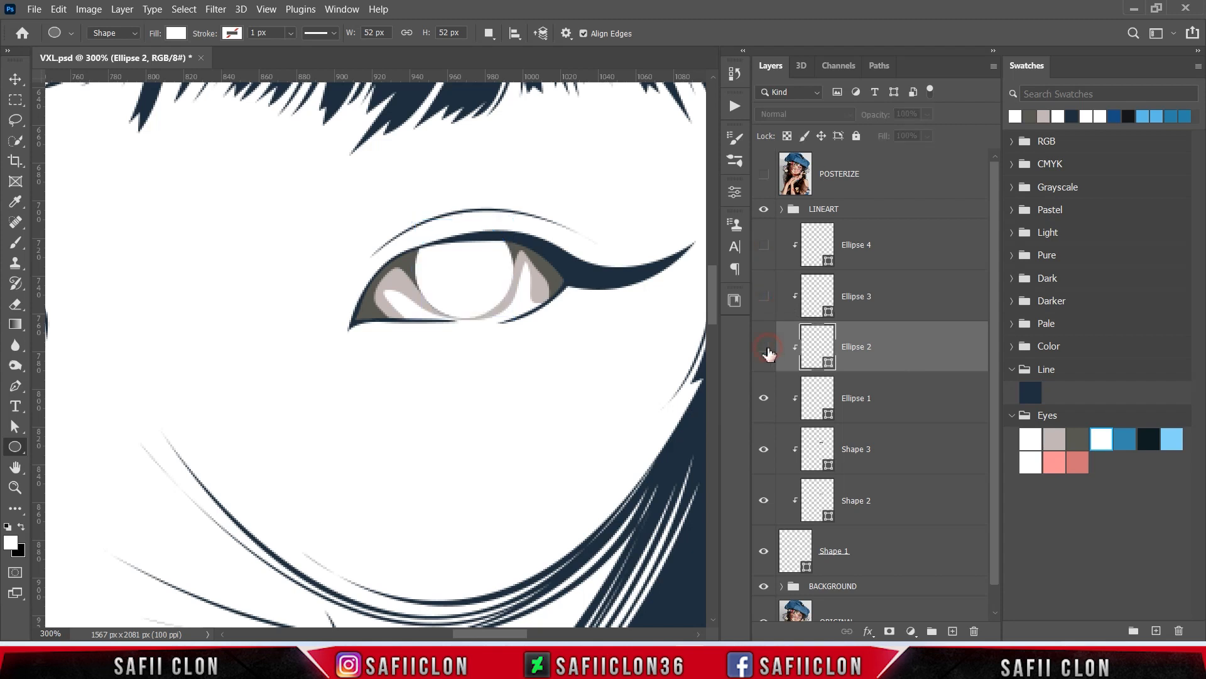
left_click(925, 403)
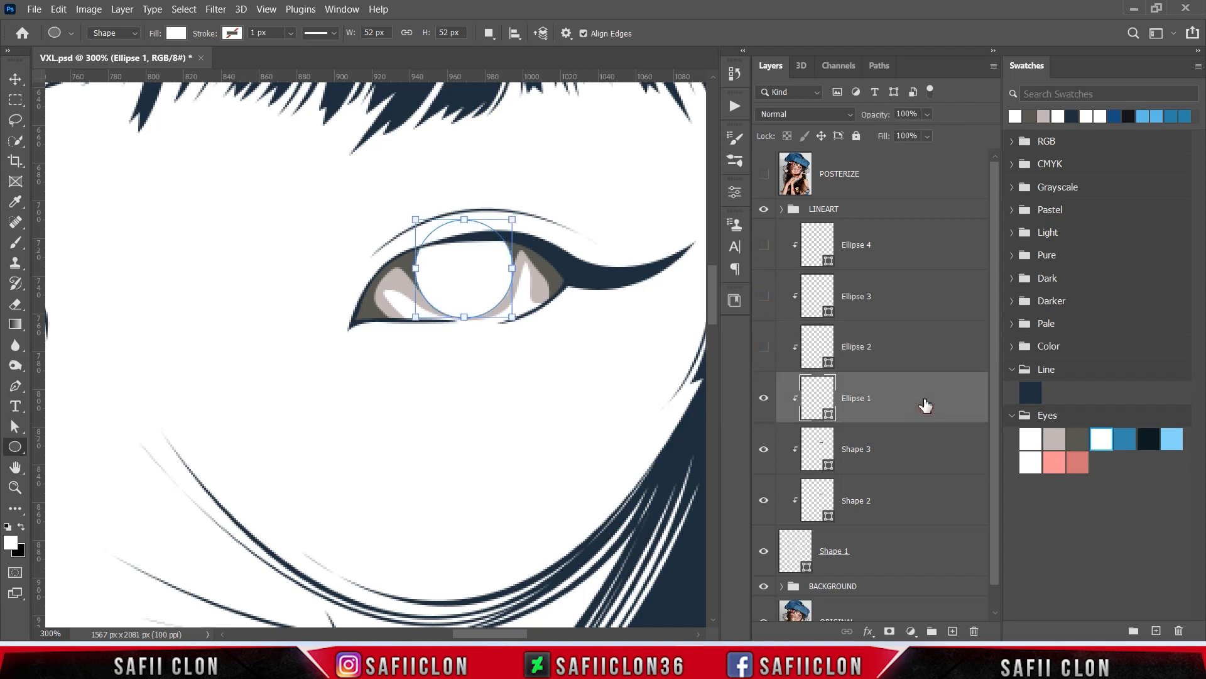
right_click(926, 404)
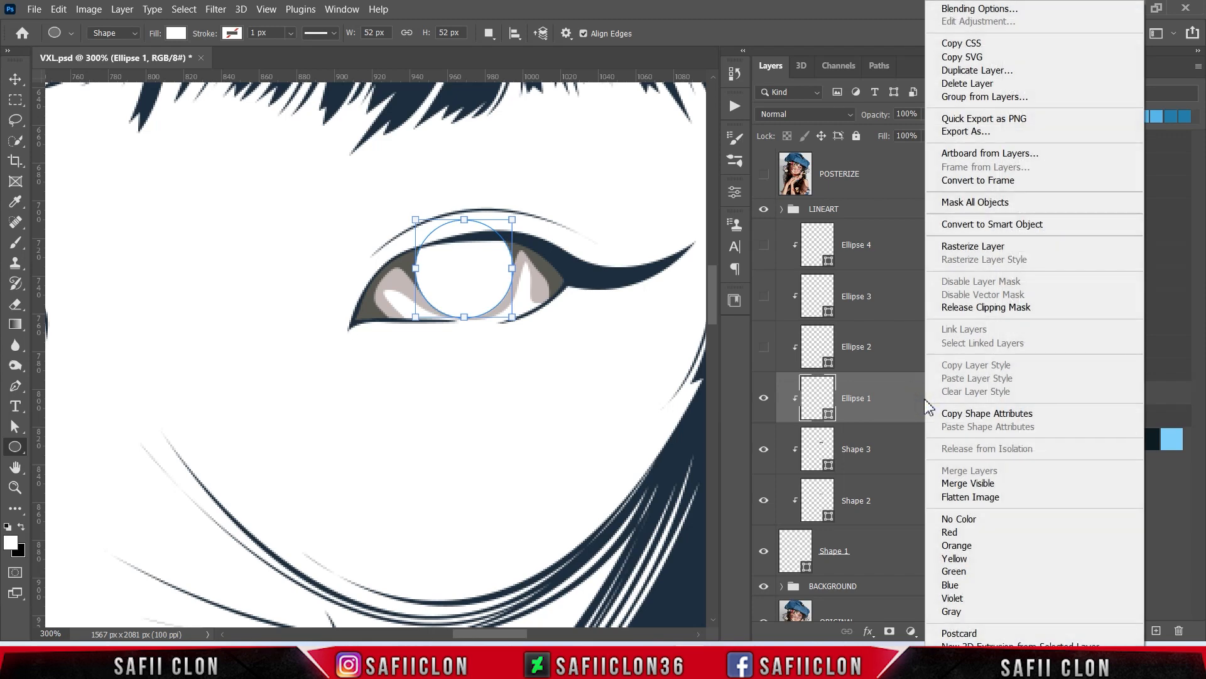
left_click(968, 13)
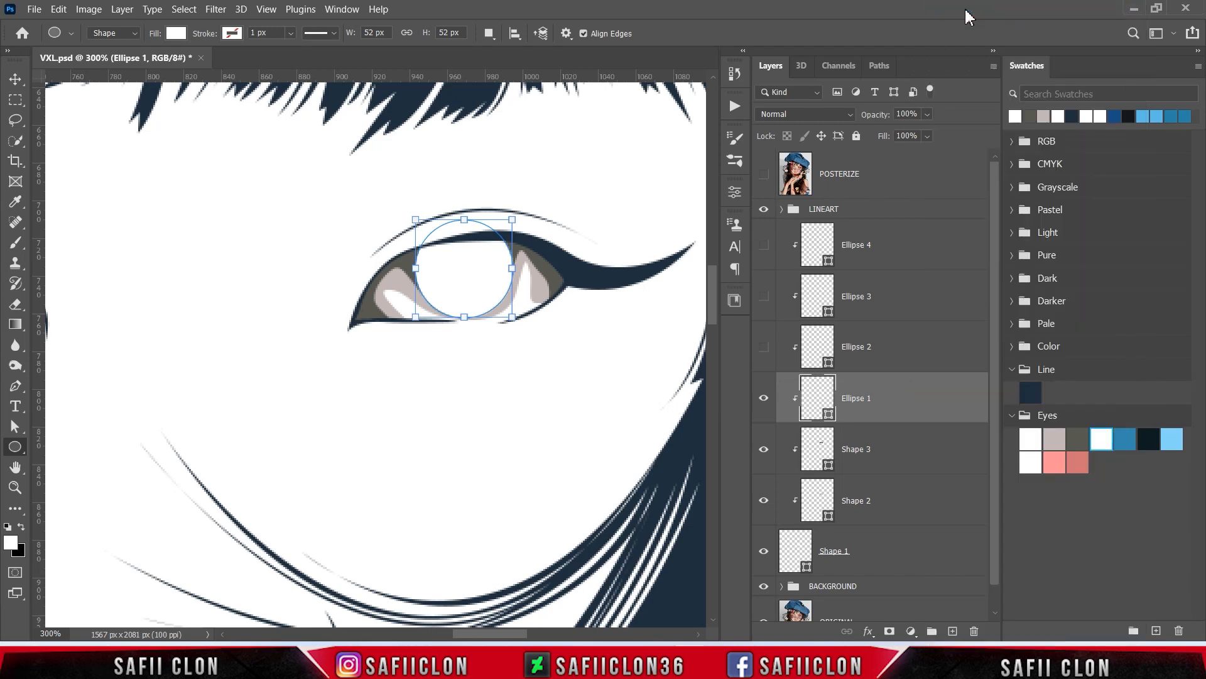
left_click_drag(660, 146, 769, 89)
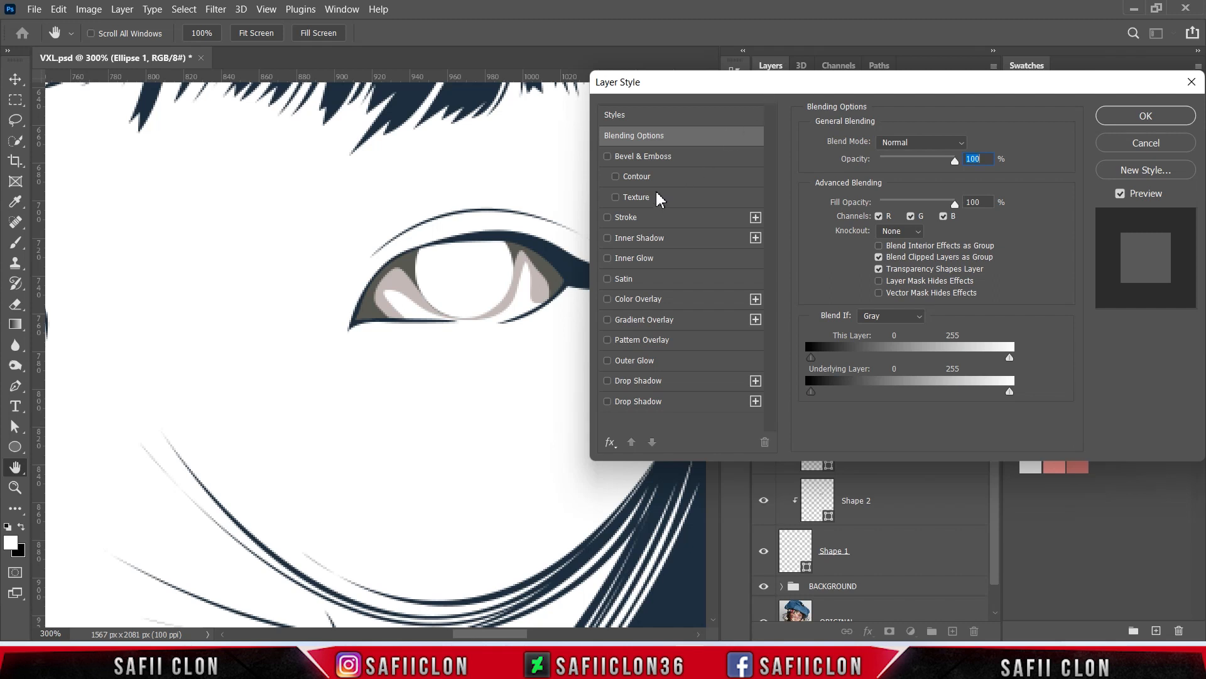
left_click(634, 221)
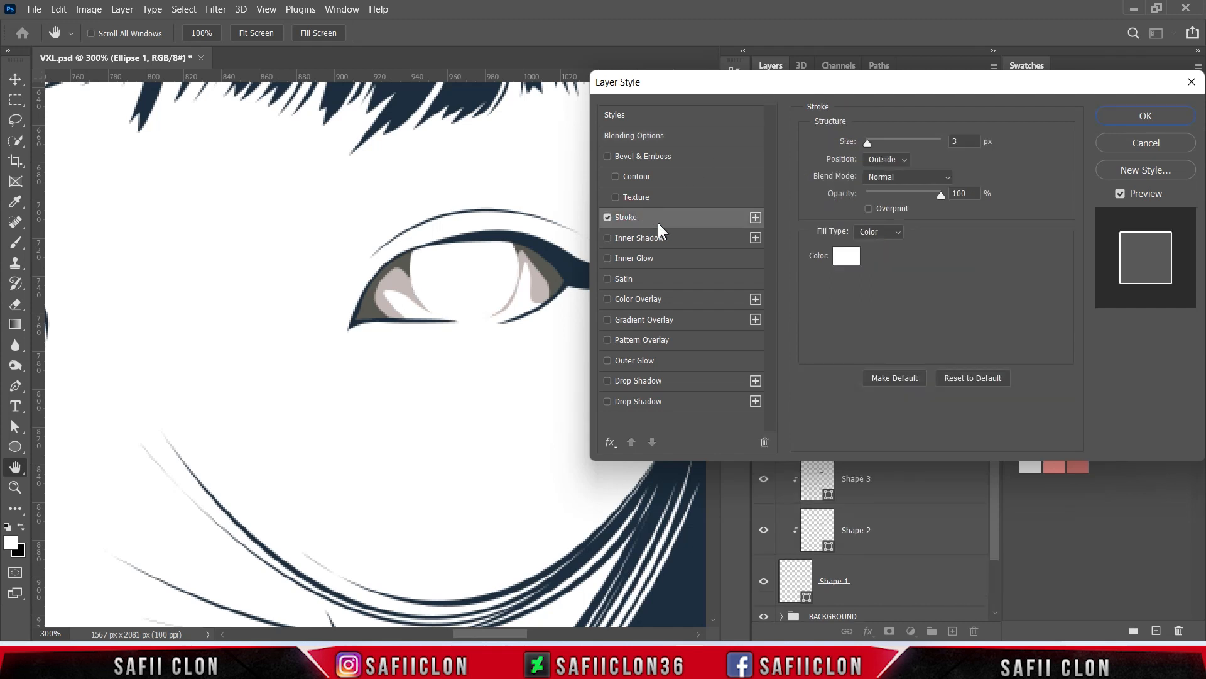
left_click(893, 161)
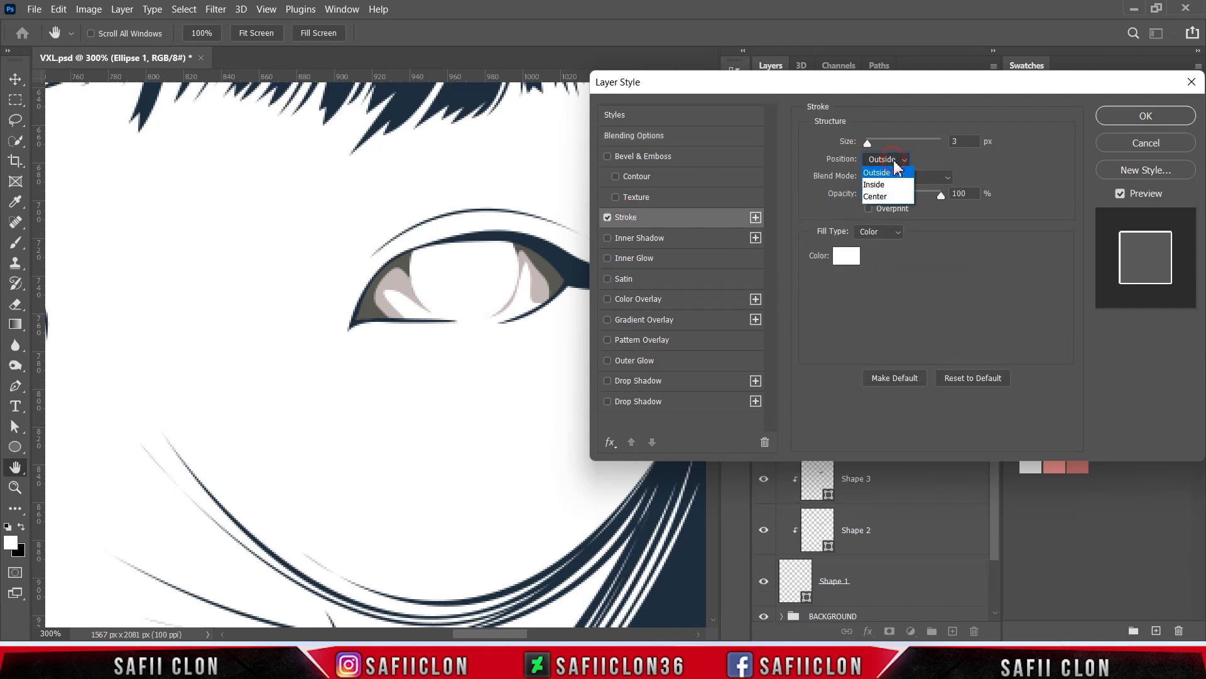
left_click(883, 172)
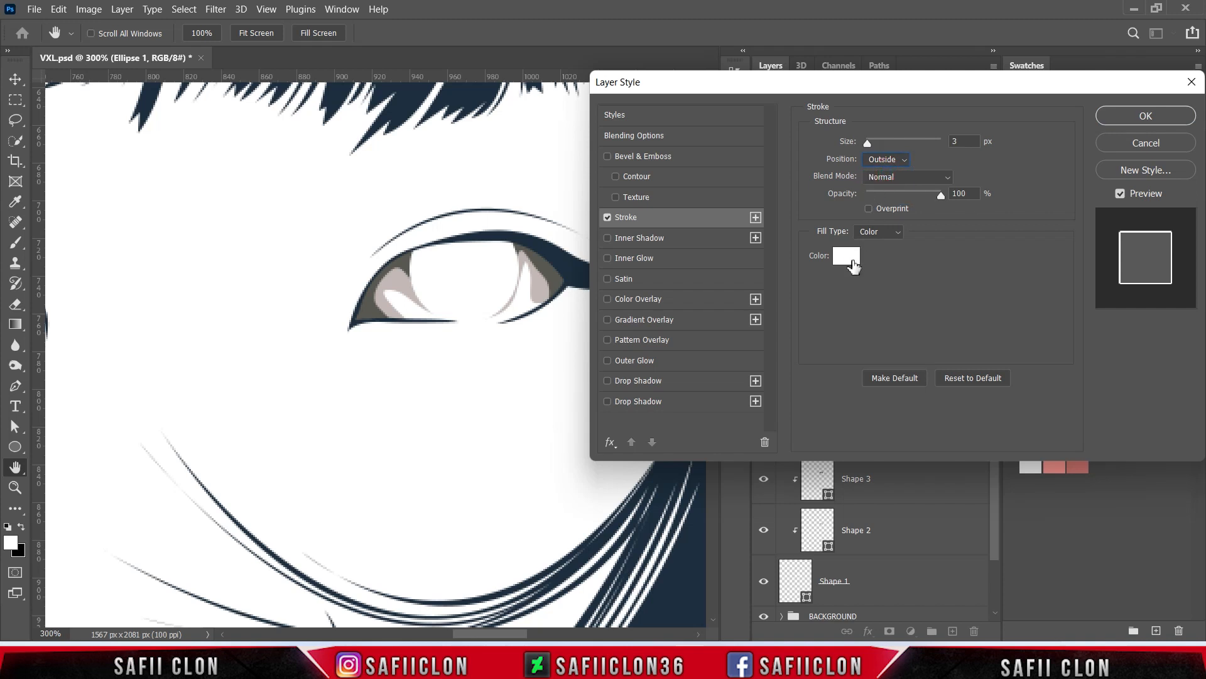
- Set the Ellipse 1 stroke colour to the dark line-art navy (1e2f3d), adjust the stroke size and apply the layer style
left_click(850, 256)
left_click(577, 260)
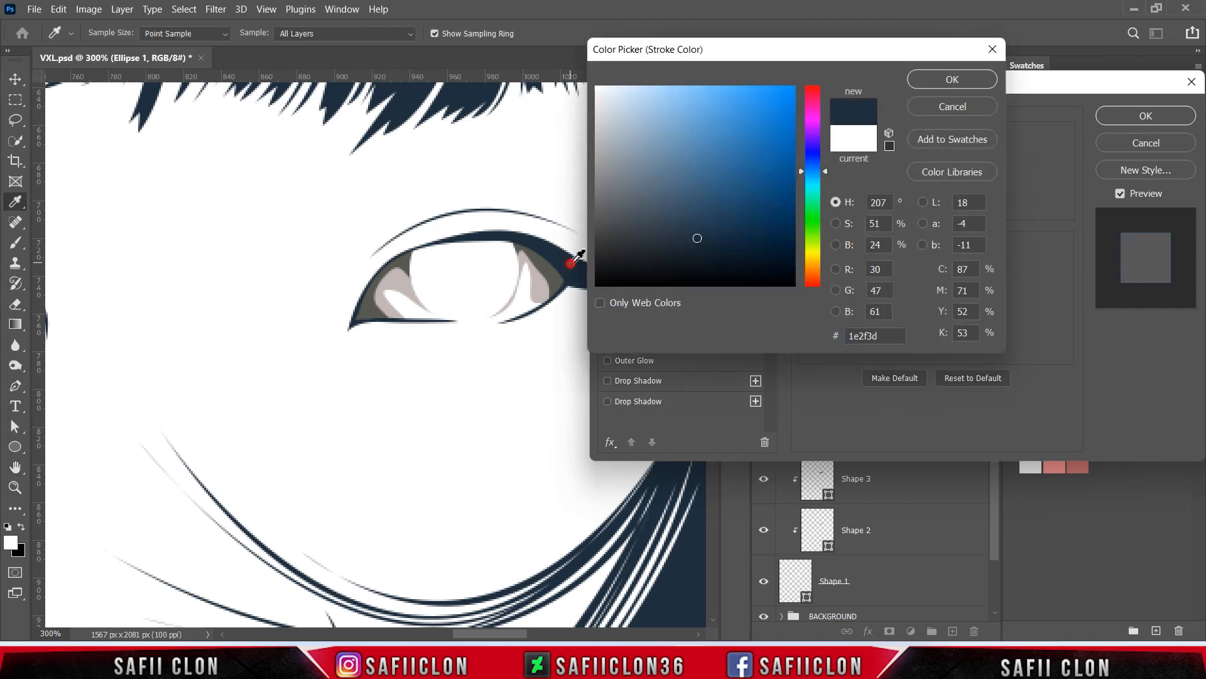
left_click(940, 82)
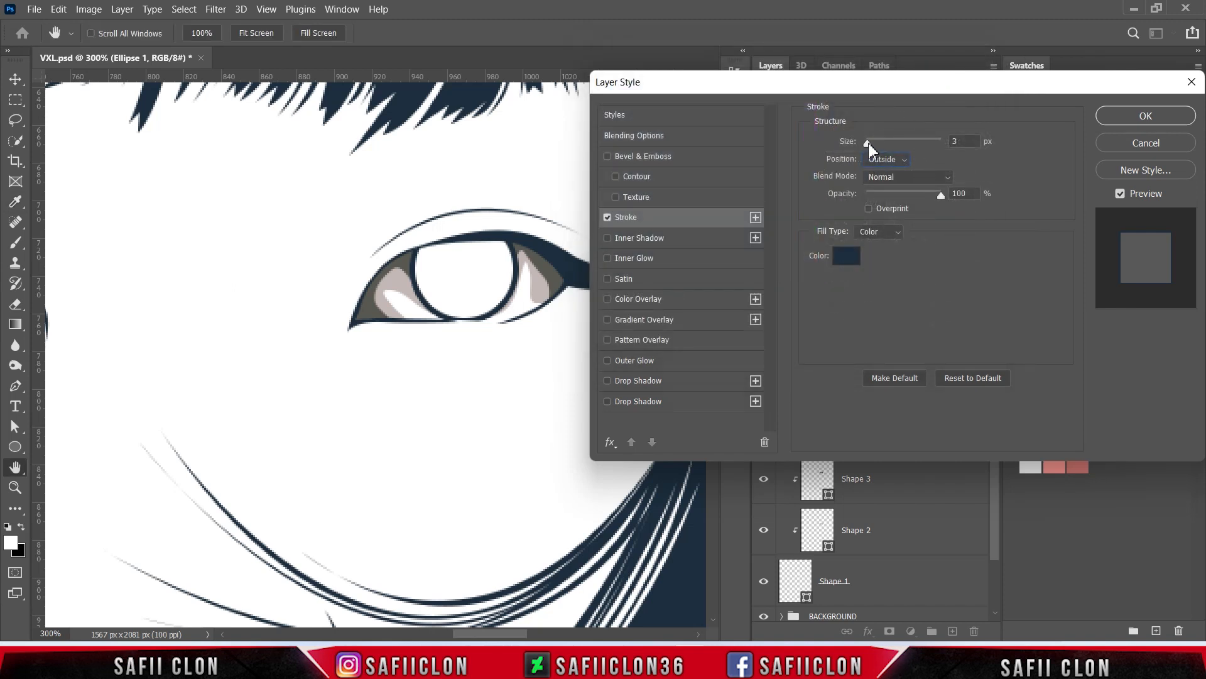
left_click_drag(868, 141, 868, 141)
left_click(868, 141)
left_click_drag(1032, 90, 782, 121)
left_click(909, 148)
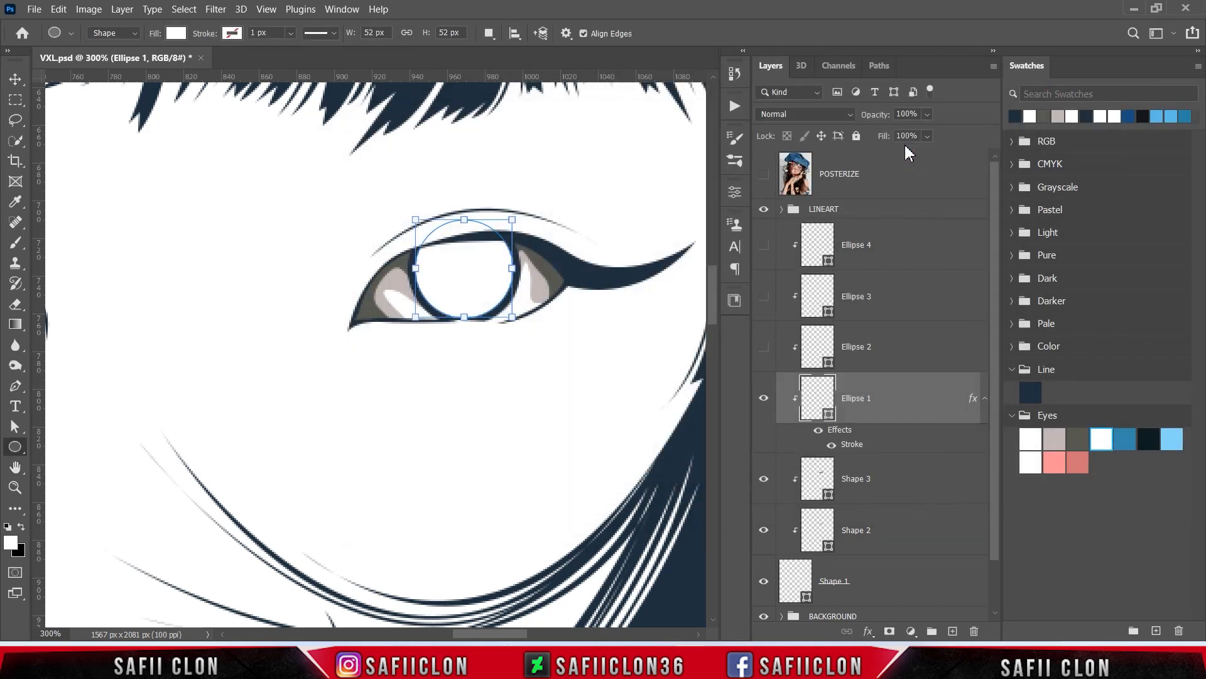
- Show the Ellipse 2 layer and fill it with the medium blue Eyes swatch (3587ac)
left_click(889, 355)
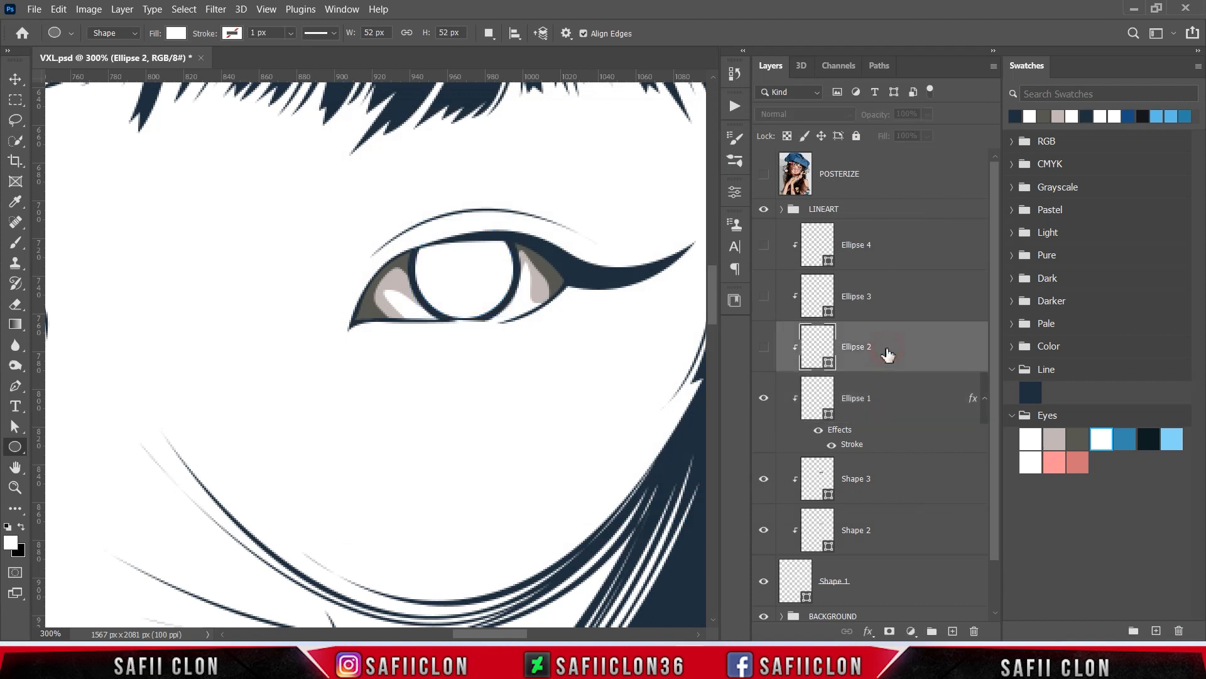
left_click(764, 349)
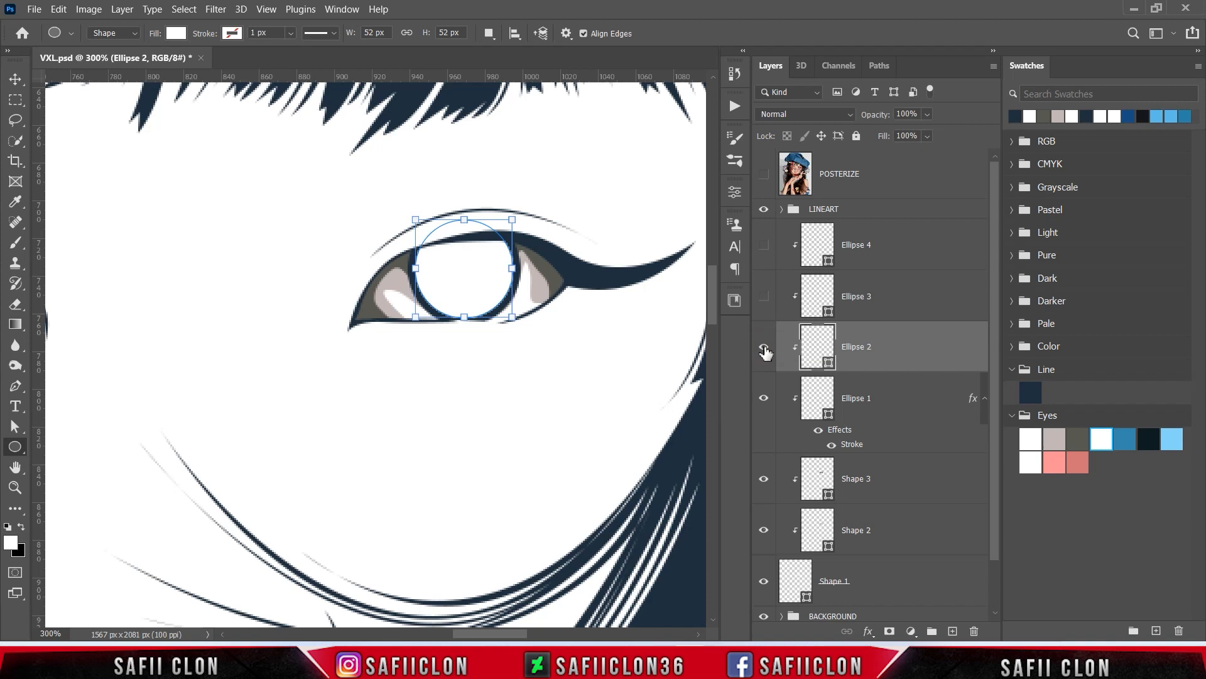
double_click(828, 363)
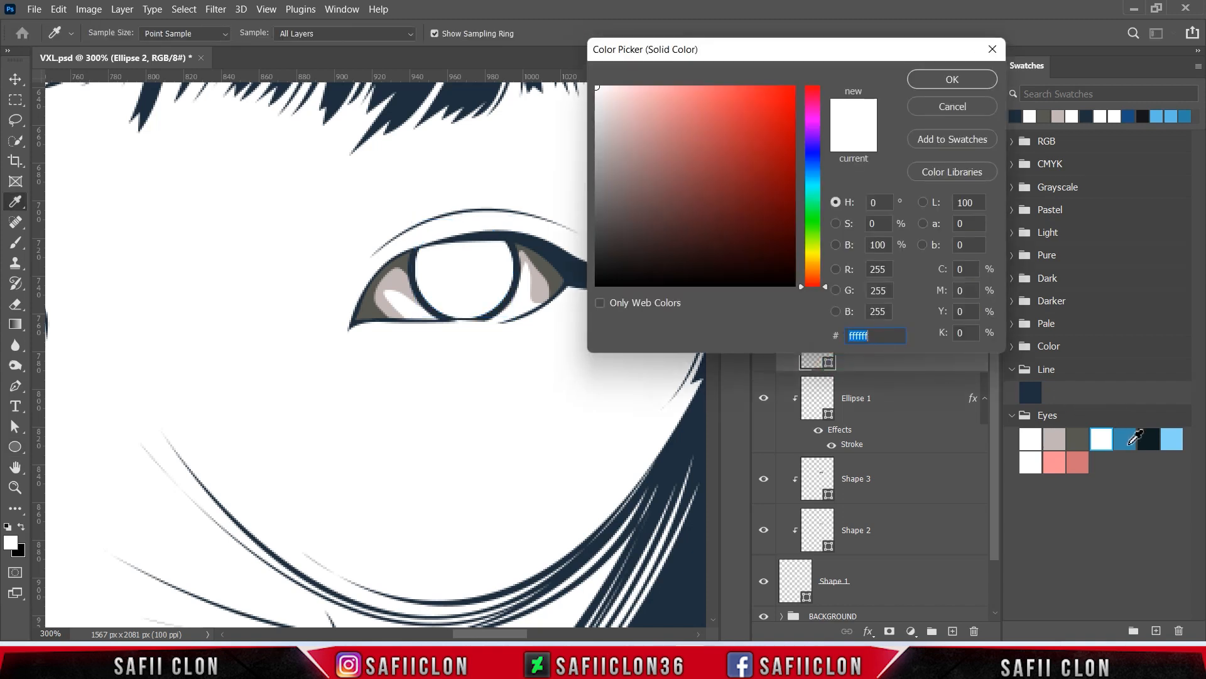
left_click(1131, 441)
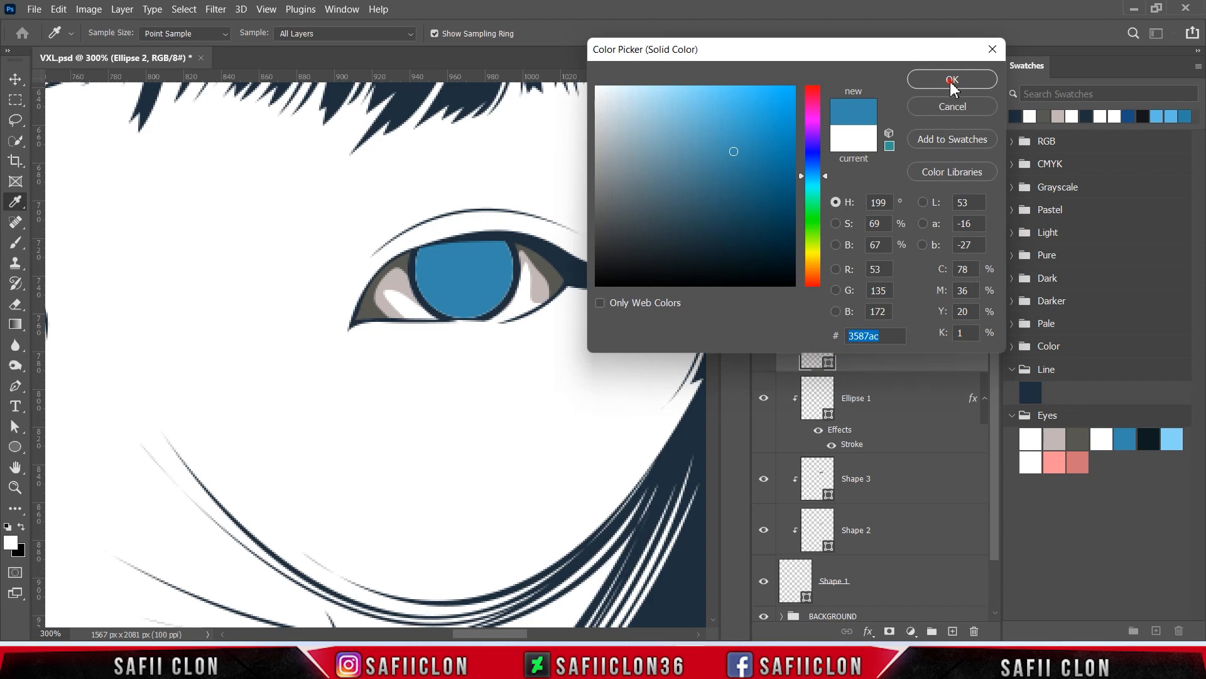
left_click(952, 82)
- Scale Ellipse 2 down around its centre to about 89.1% with Free Transform
key("ctrl+t")
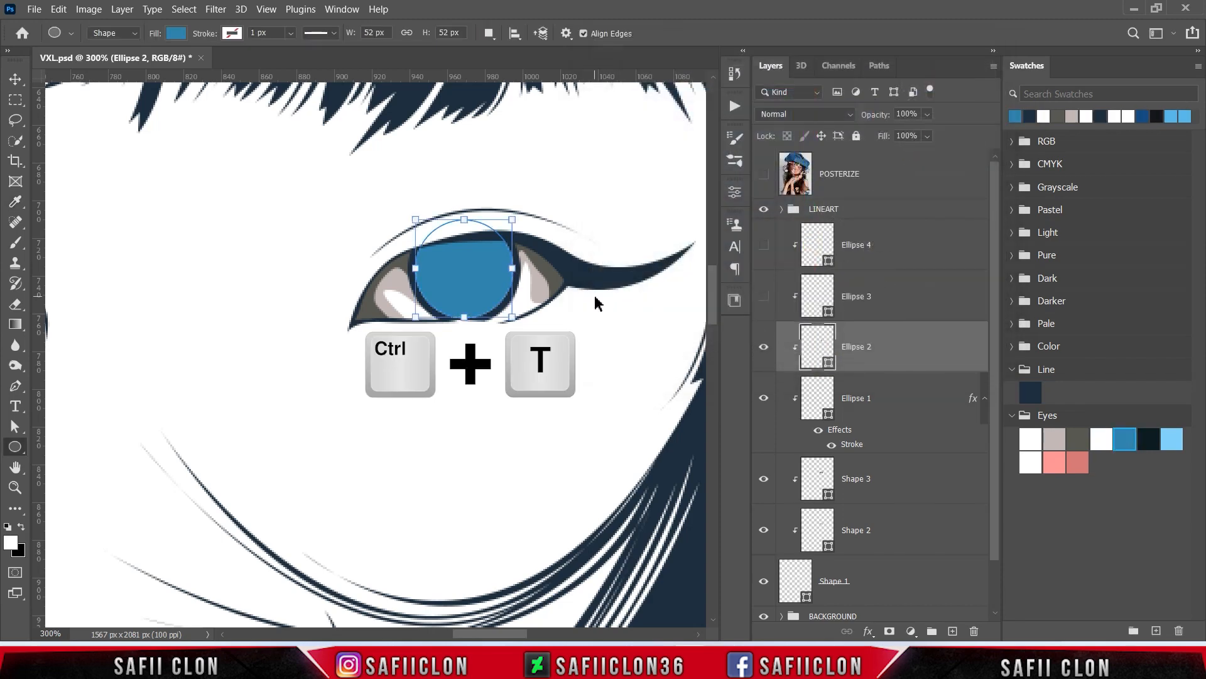
left_click_drag(514, 216, 509, 223)
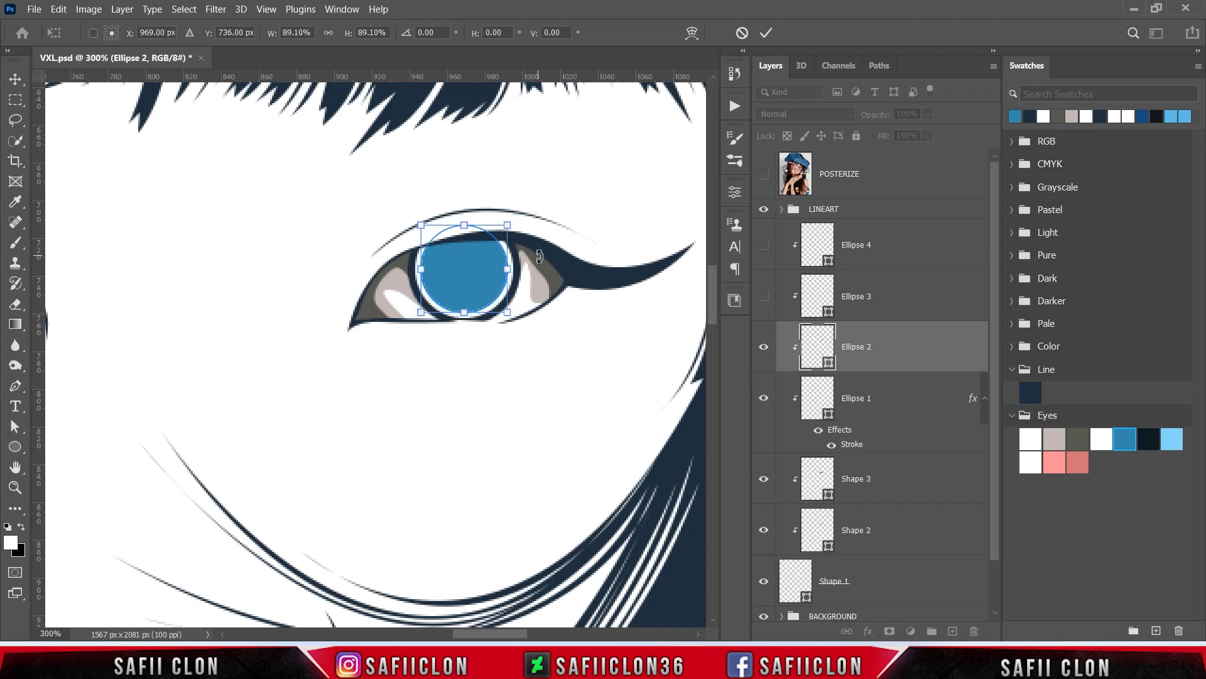
left_click(765, 32)
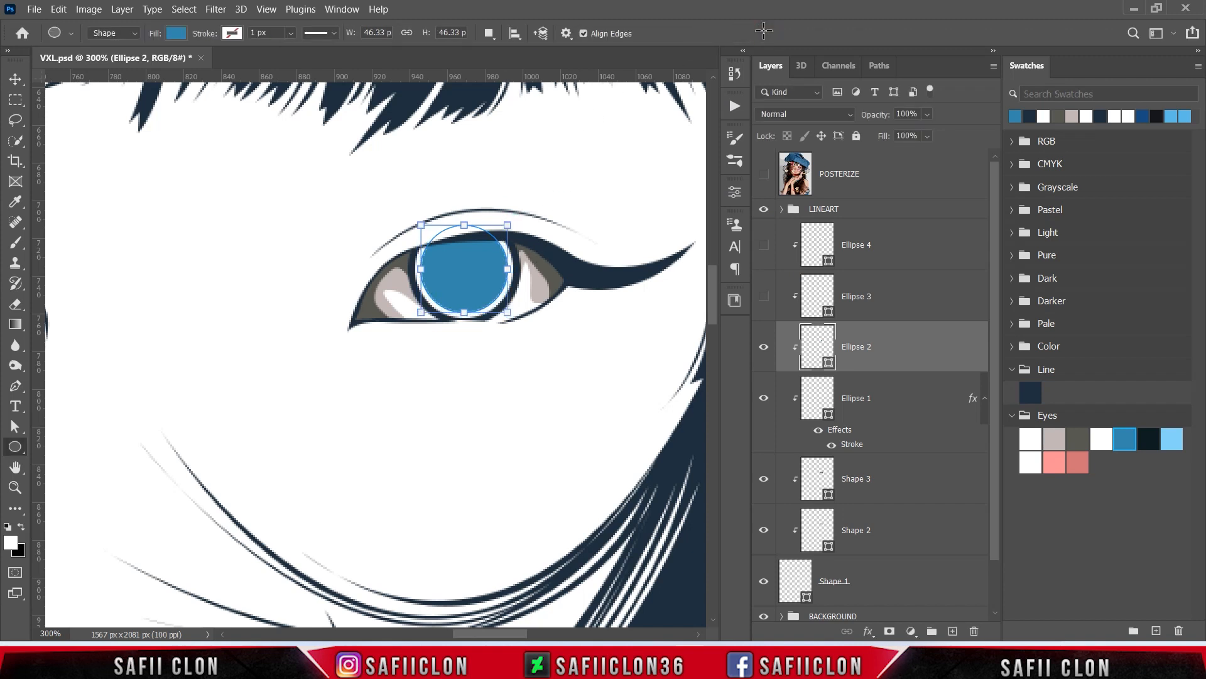
- Show the Ellipse 3 layer and fill it with the dark navy sampled from the line art (1e2f3d)
left_click(900, 311)
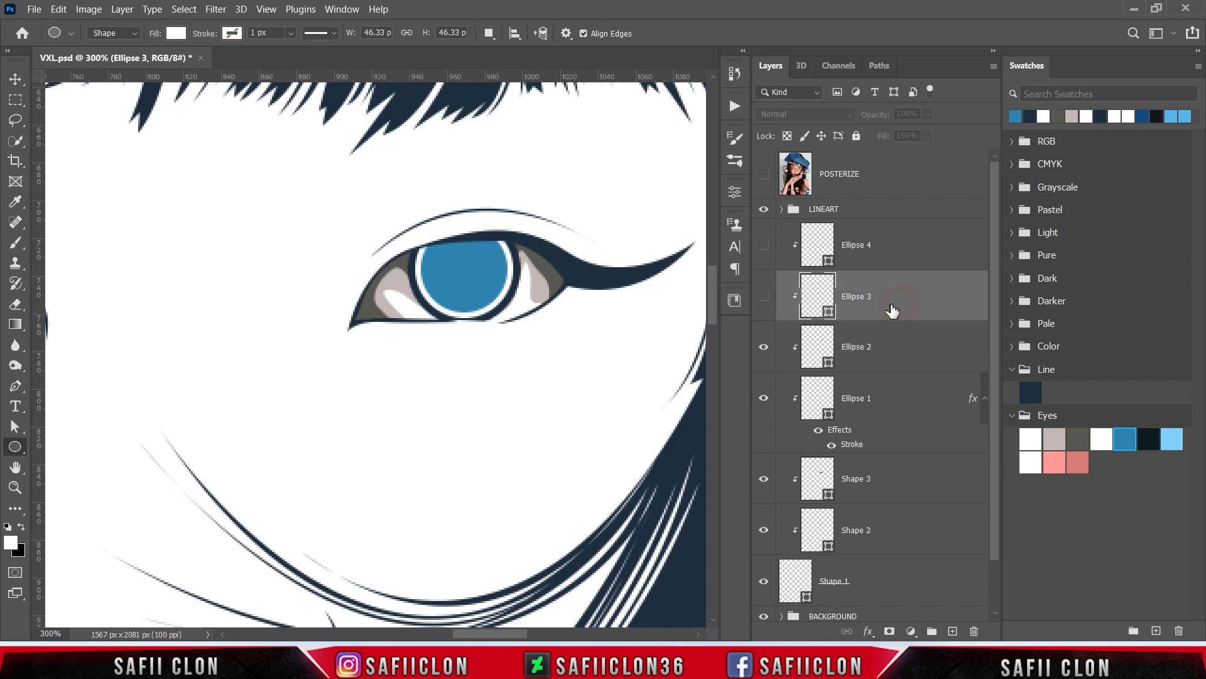
left_click(764, 298)
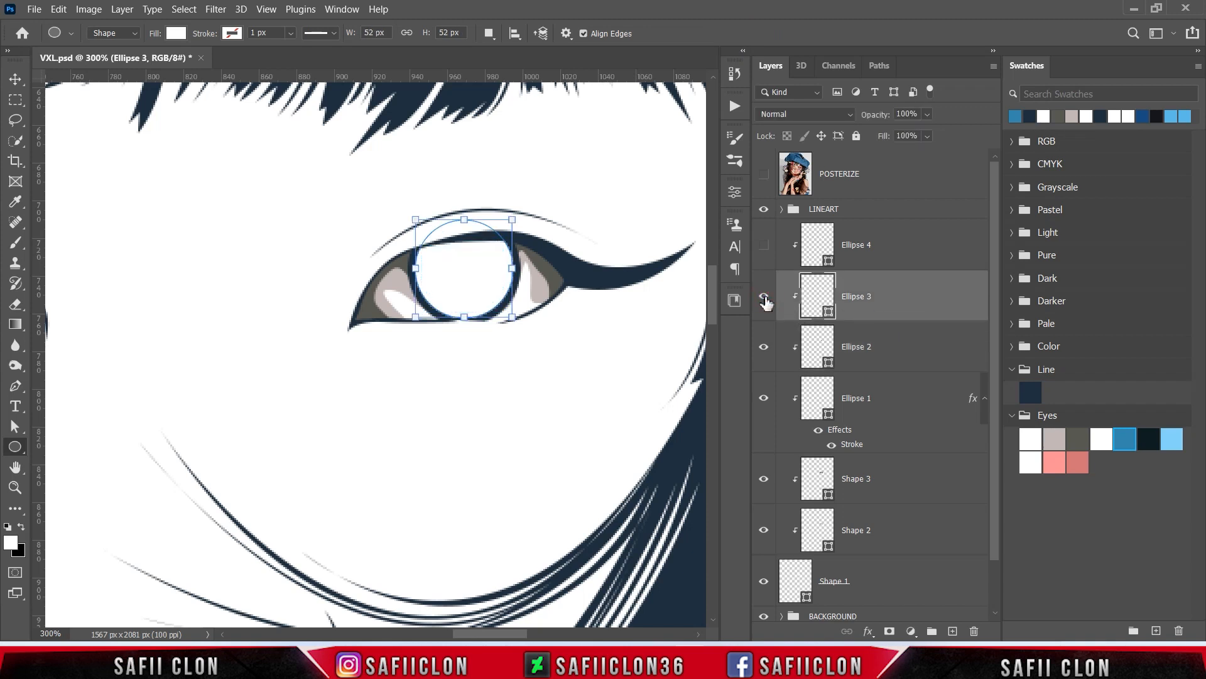
double_click(829, 312)
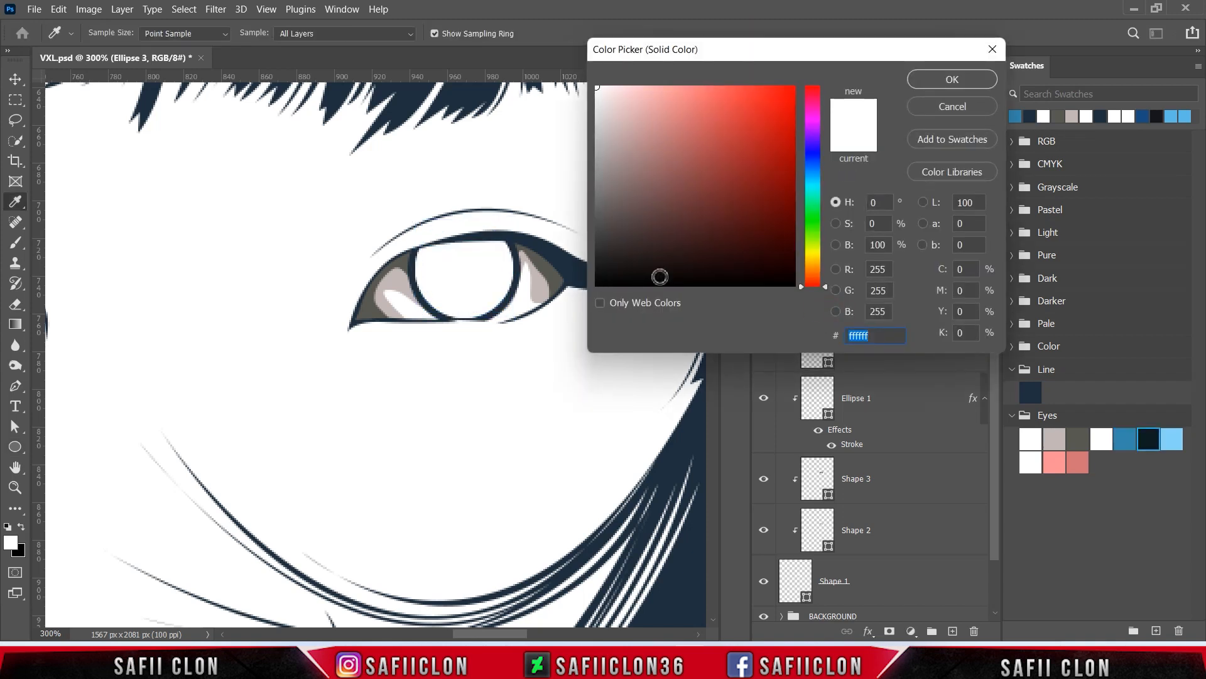
left_click(511, 235)
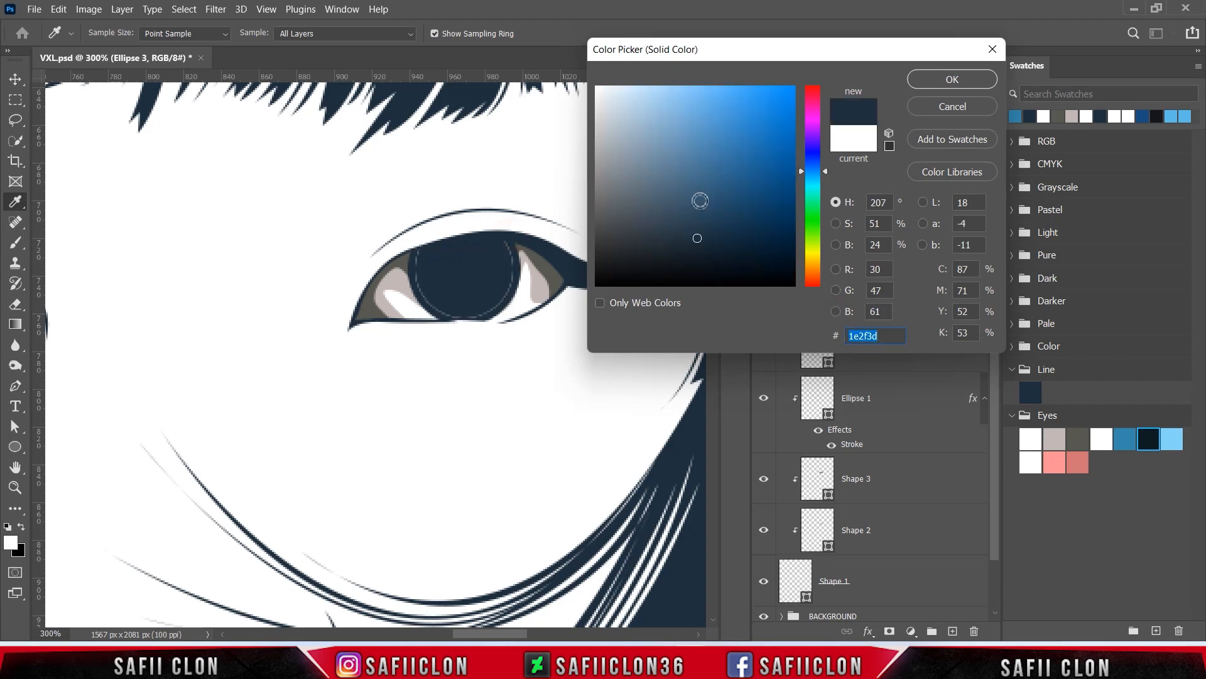
left_click(950, 83)
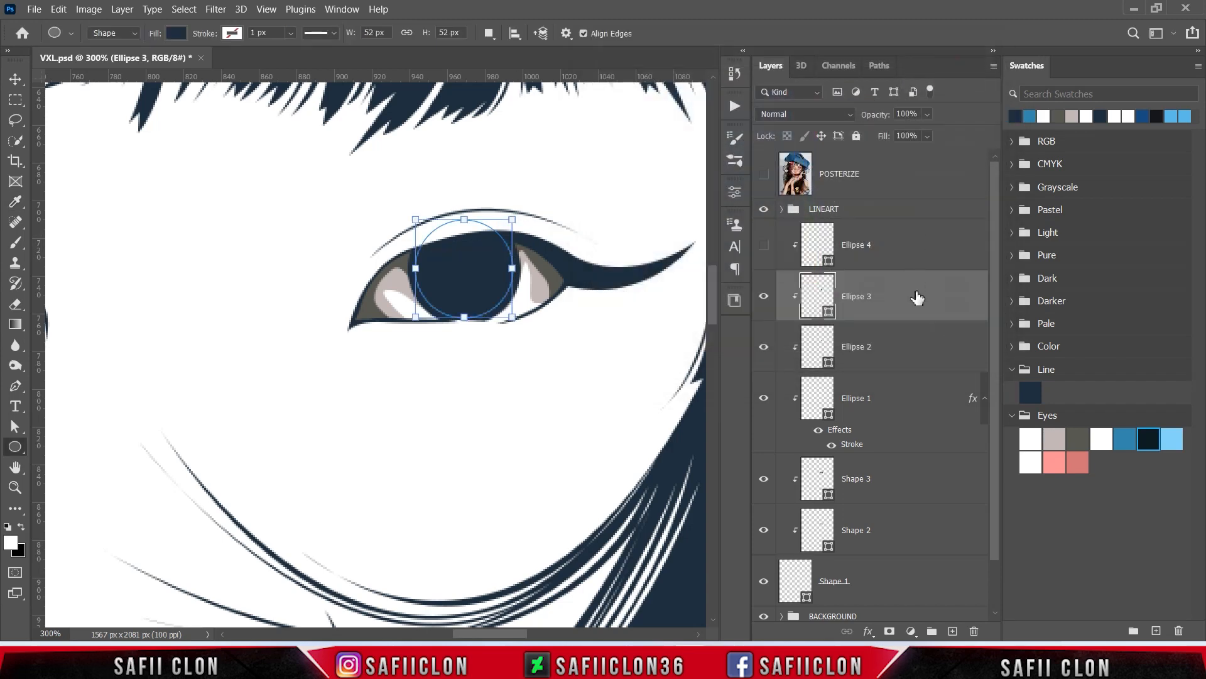
- Scale Ellipse 3 down around its centre to about 46.15% with Free Transform to form the pupil
key("ctrl+t")
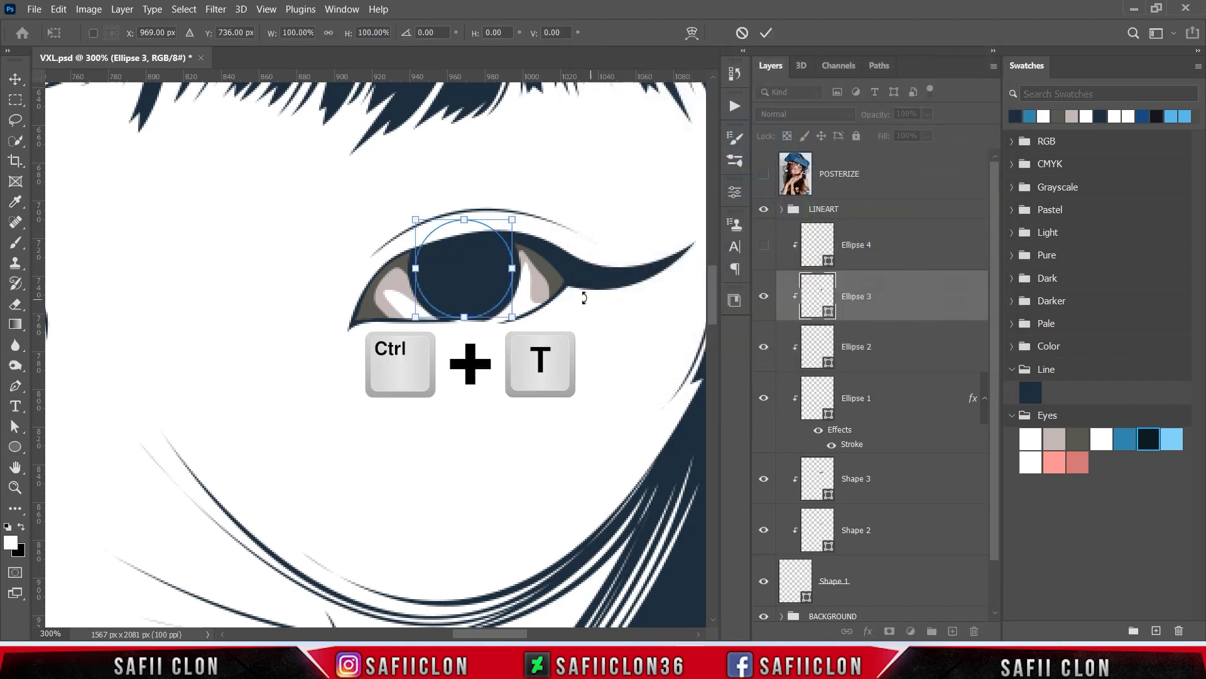
left_click_drag(518, 219, 476, 236)
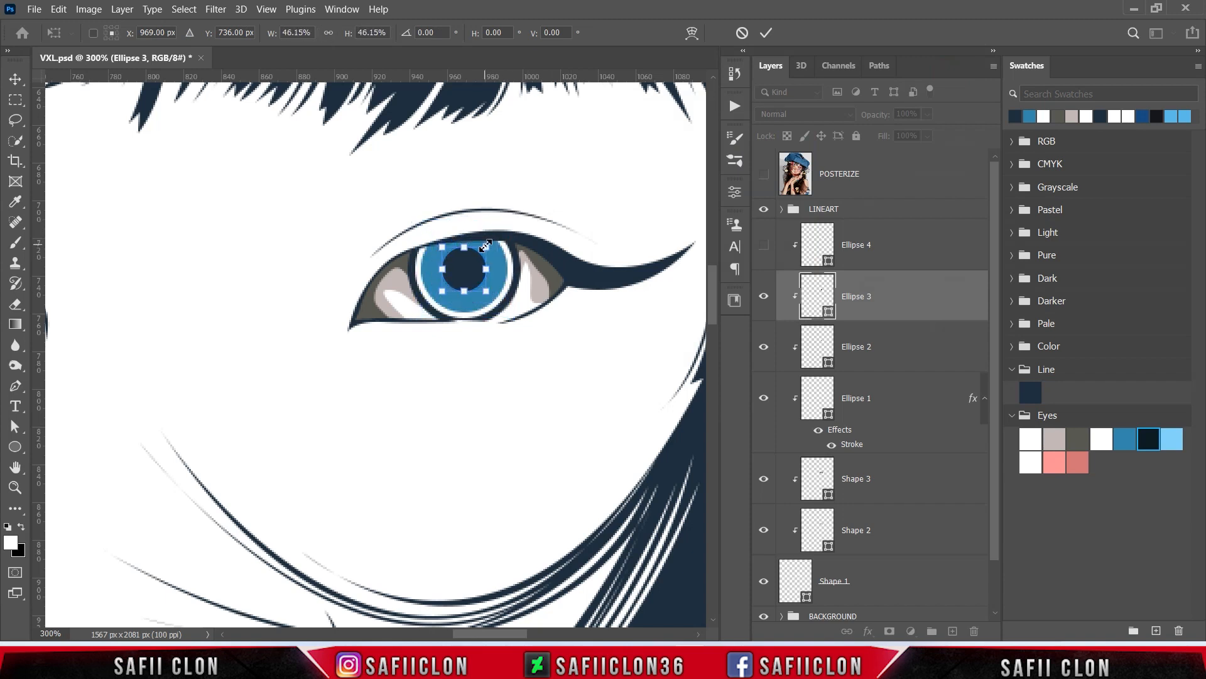
left_click(766, 33)
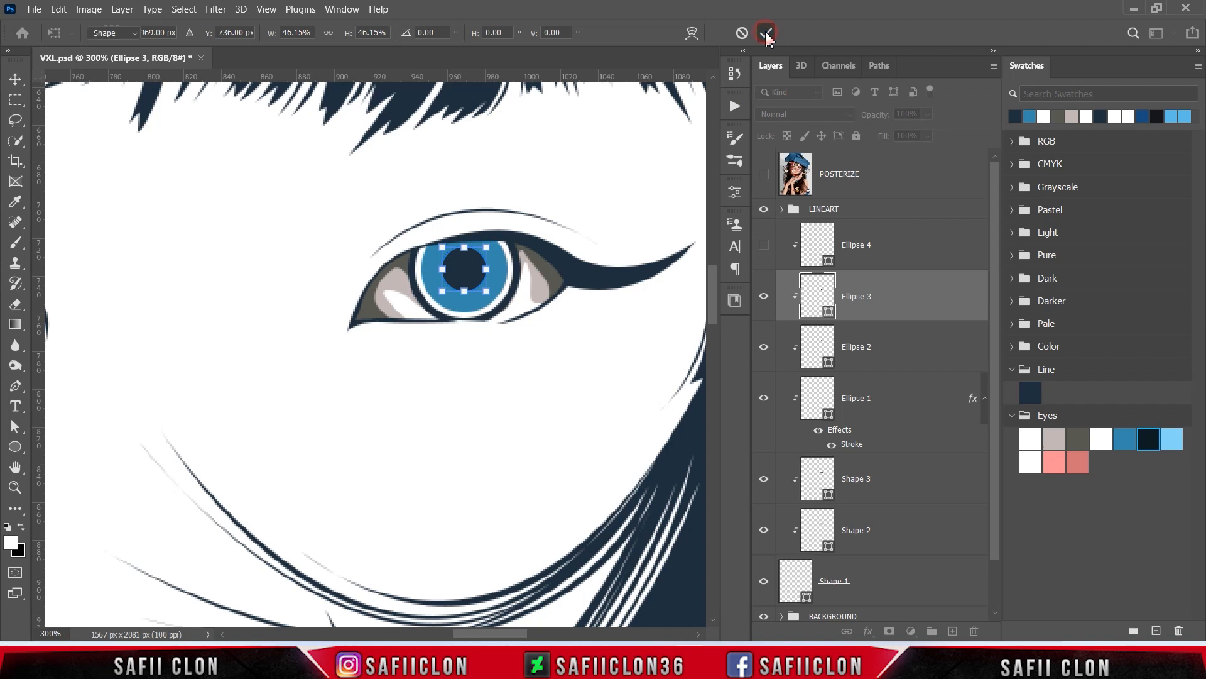
- Show the Ellipse 4 layer and fill it with the line-art navy (1e2f3d)
left_click(893, 250)
left_click(765, 248)
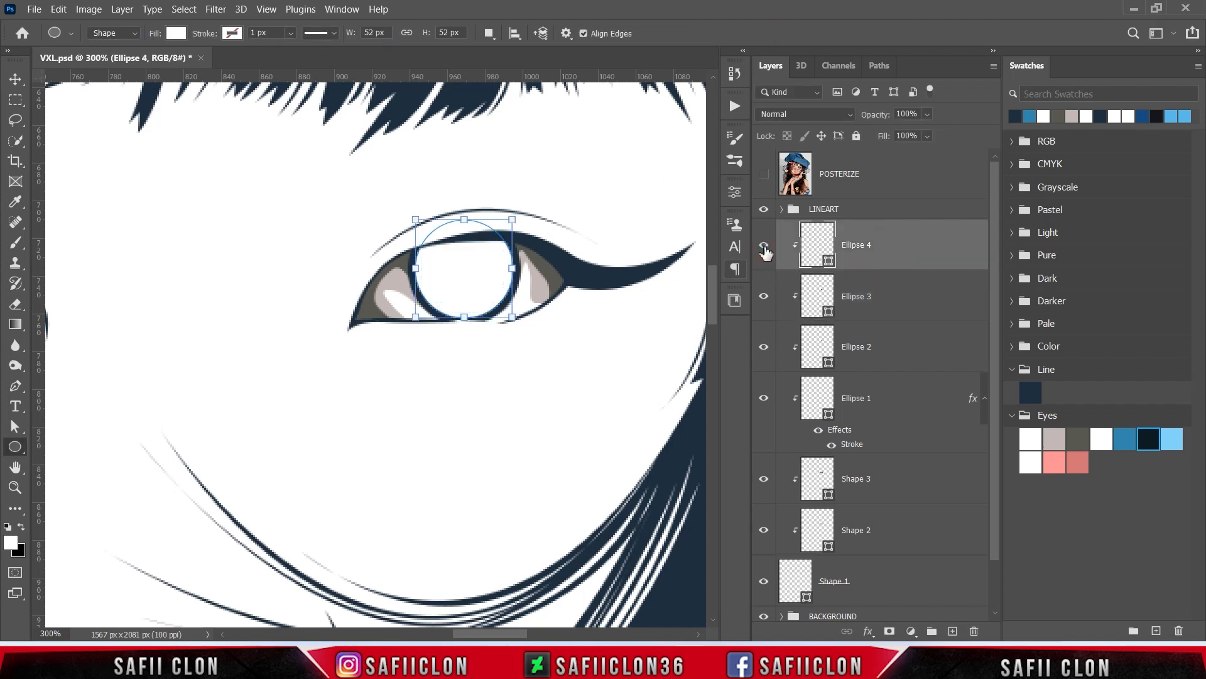
double_click(830, 267)
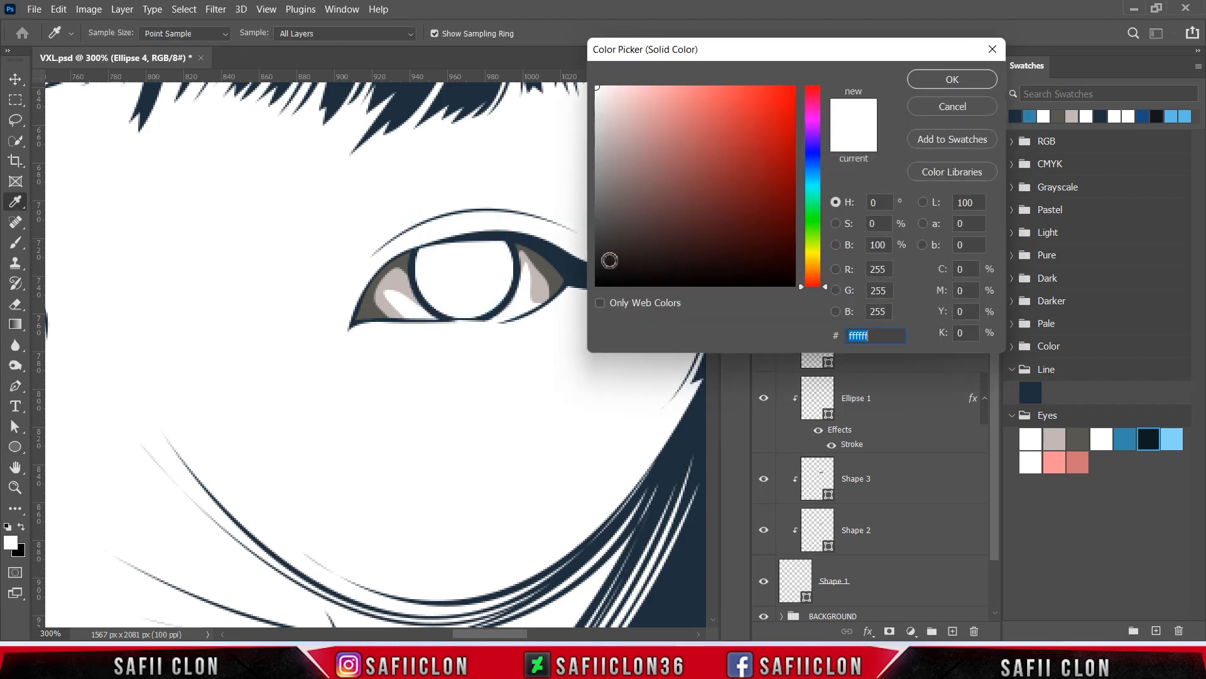
left_click(566, 263)
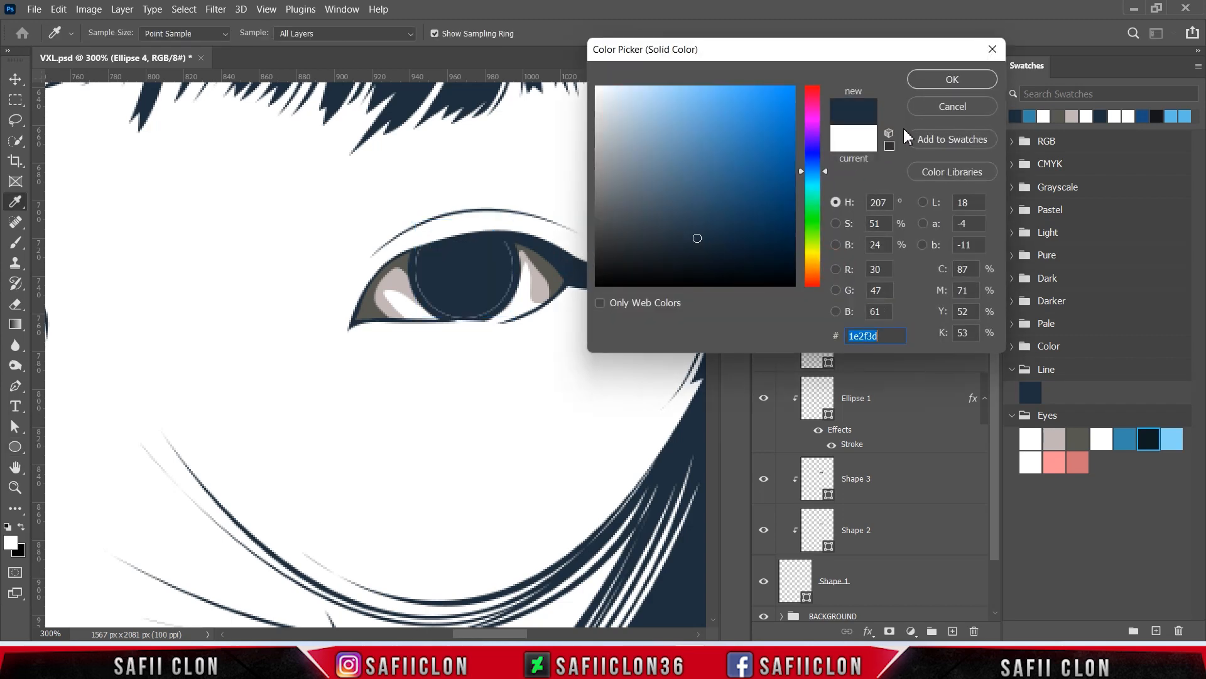
left_click(950, 81)
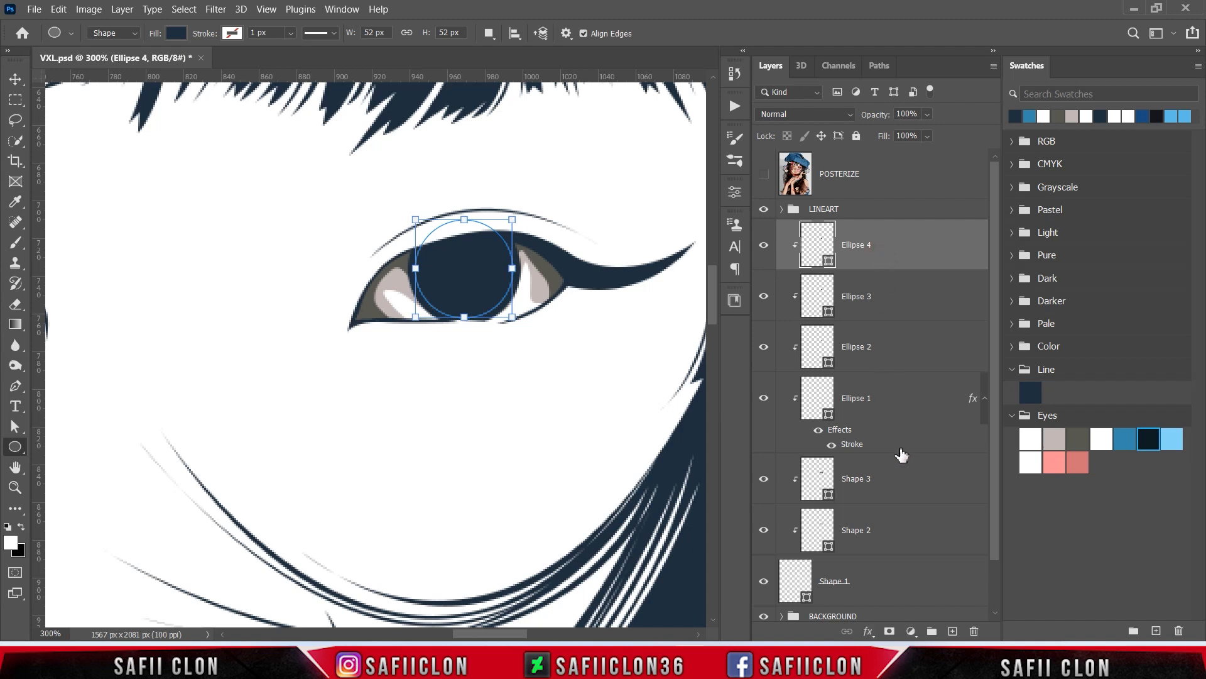
- Add a layer mask to Ellipse 4 and set the Brush tool to the Soft Round preset at about 81 px
left_click(889, 631)
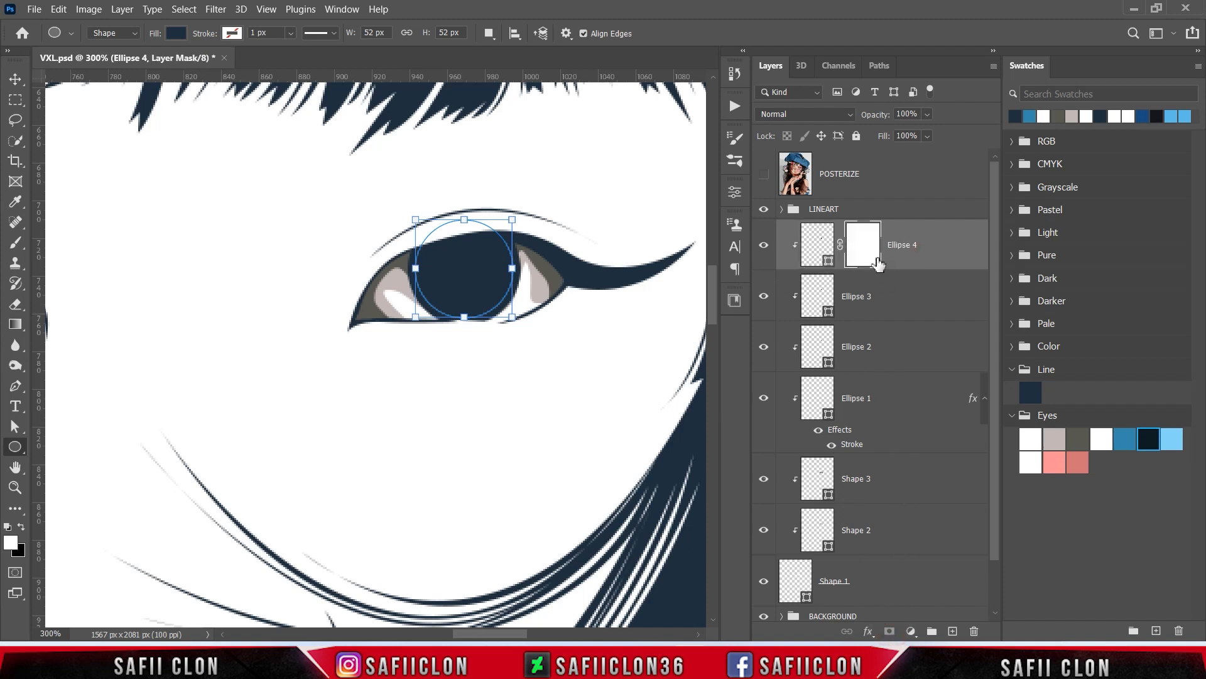
left_click(15, 242)
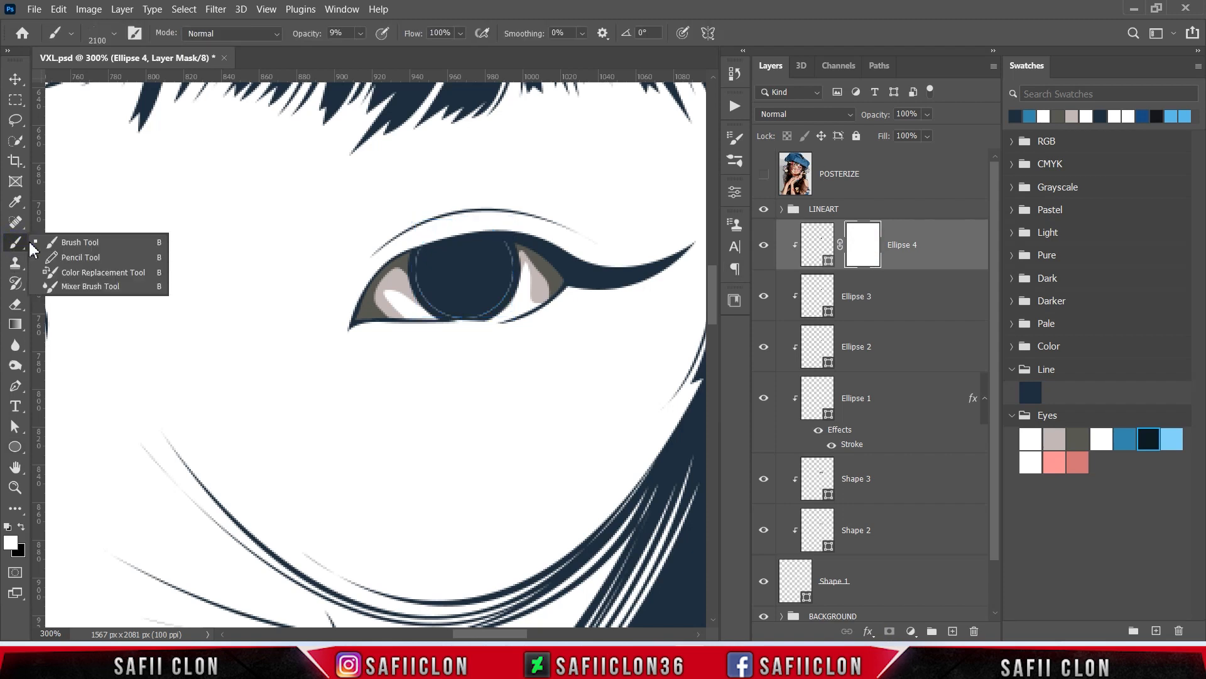
left_click(69, 243)
left_click(114, 33)
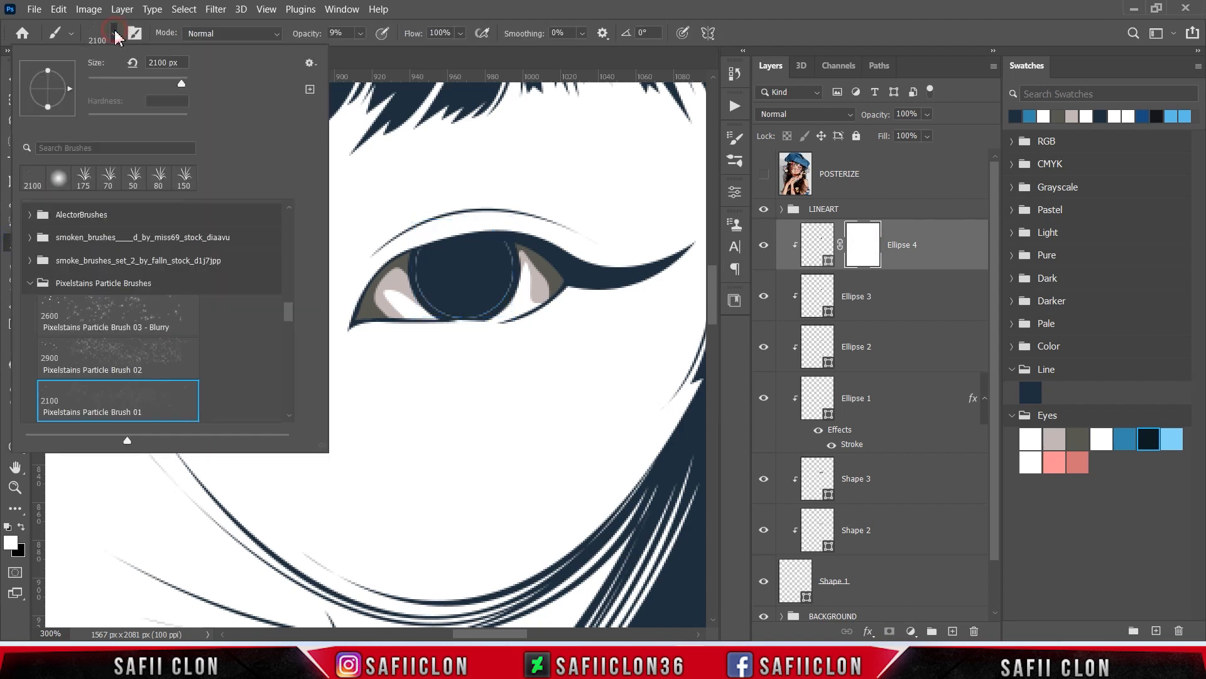
left_click_drag(294, 315, 288, 220)
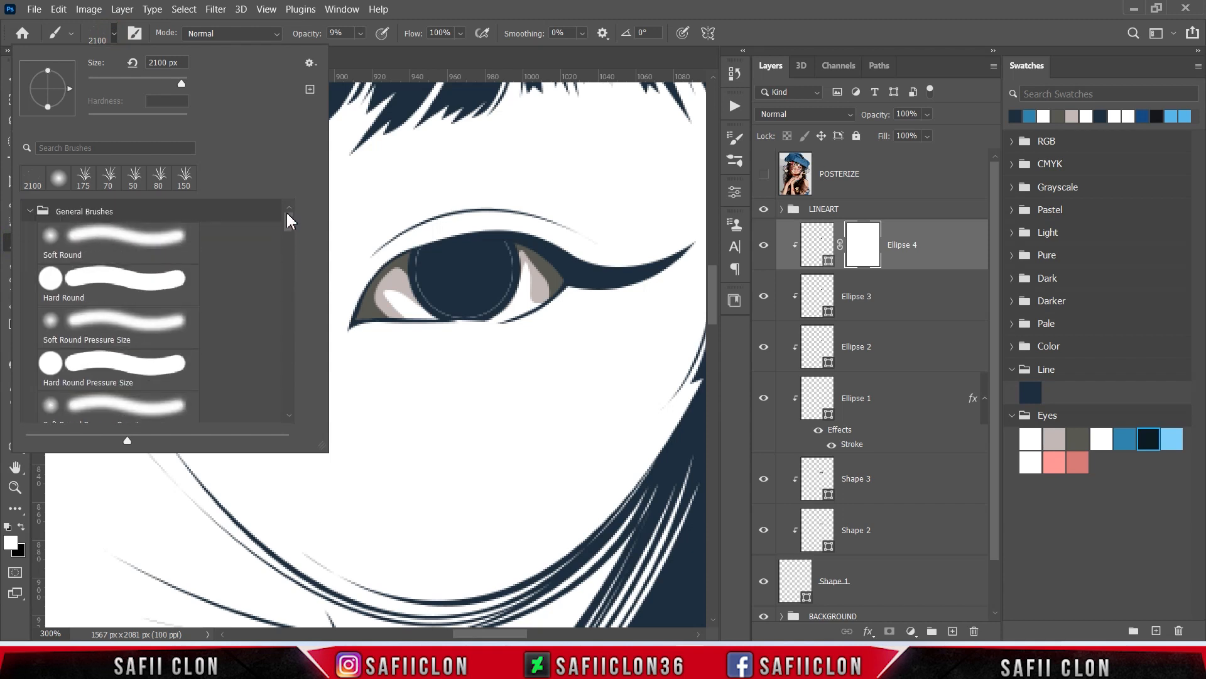
left_click(138, 235)
left_click_drag(183, 90, 128, 83)
left_click(114, 37)
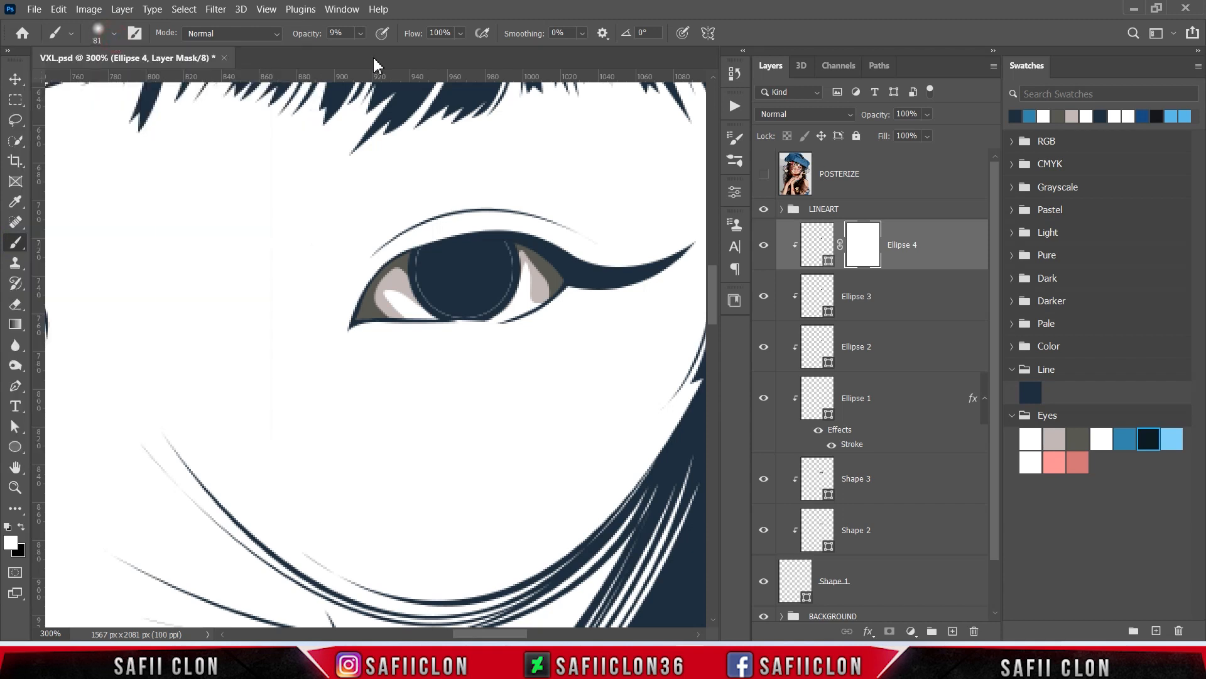
- Set the brush opacity to 5%, make black the foreground colour and shrink the brush tip to suit the iris
left_click(360, 34)
left_click_drag(363, 47, 361, 36)
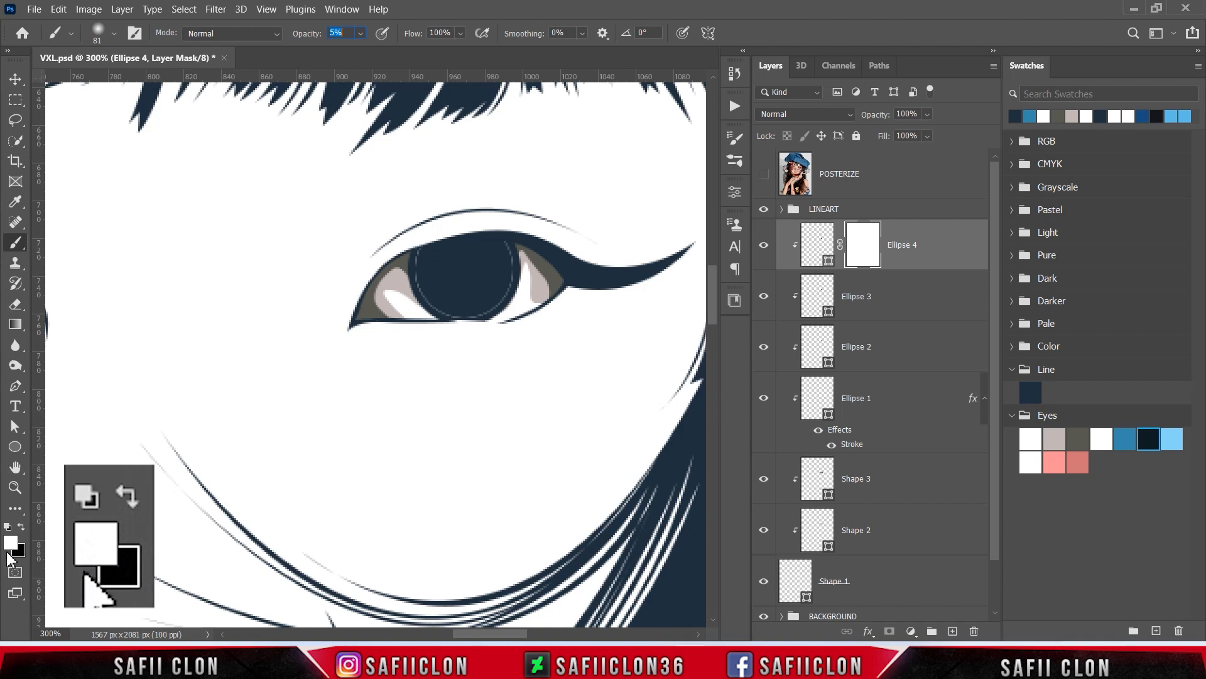
left_click(21, 527)
key("[")
key("[")
key("[")
key("[")
key("[")
key("[")
- Paint black on the Ellipse 4 mask over the lower and side areas of the iris to fade the navy softly around the pupil
mouse_move(506, 296)
left_mouse_down()
mouse_move(415, 323)
mouse_move(533, 305)
mouse_move(420, 321)
mouse_move(414, 292)
mouse_move(470, 323)
left_mouse_up()
mouse_move(538, 272)
left_mouse_down()
mouse_move(448, 308)
mouse_move(511, 285)
mouse_move(442, 286)
mouse_move(473, 342)
mouse_move(512, 289)
mouse_move(432, 328)
mouse_move(461, 316)
mouse_move(424, 309)
mouse_move(490, 284)
left_mouse_up()
key("bracketleft")
key("bracketleft")
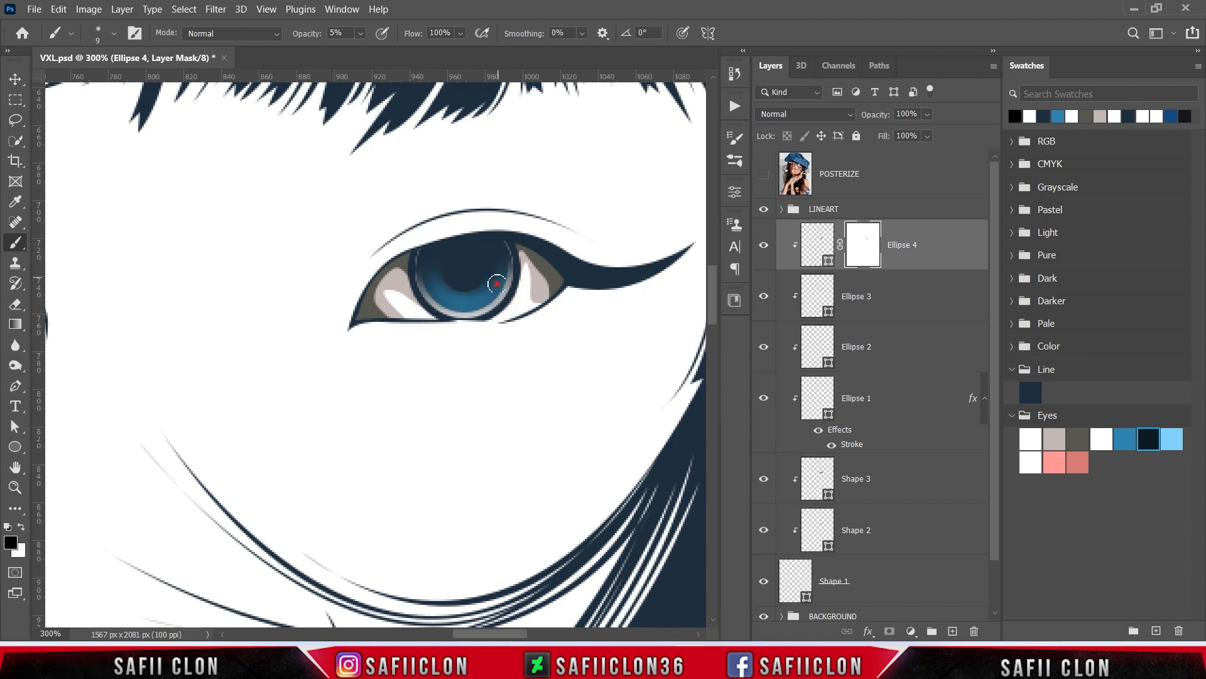
left_click_drag(439, 279, 502, 268)
mouse_move(473, 314)
left_mouse_down()
mouse_move(424, 280)
mouse_move(449, 323)
mouse_move(494, 285)
mouse_move(439, 297)
mouse_move(471, 299)
mouse_move(502, 280)
mouse_move(430, 282)
mouse_move(456, 302)
mouse_move(494, 286)
mouse_move(482, 280)
mouse_move(477, 304)
mouse_move(445, 296)
mouse_move(498, 296)
mouse_move(482, 280)
mouse_move(472, 298)
mouse_move(497, 267)
left_mouse_up()
key("[")
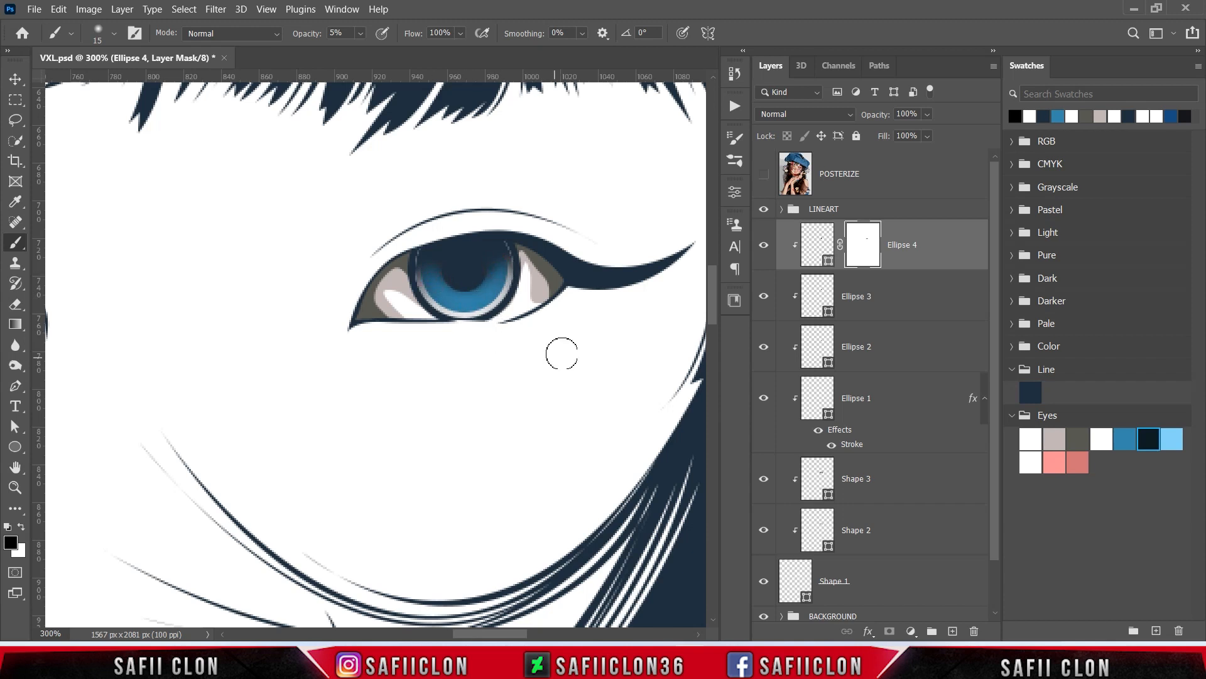
left_click(764, 244)
left_click(763, 244)
mouse_move(491, 272)
left_mouse_down()
mouse_move(439, 301)
mouse_move(428, 265)
mouse_move(460, 309)
left_mouse_up()
left_click_drag(510, 266, 486, 303)
- Draw a small streak about 4 × 7 px below the pupil with the Pen tool as a new shape layer
left_click(15, 385)
left_click(62, 386)
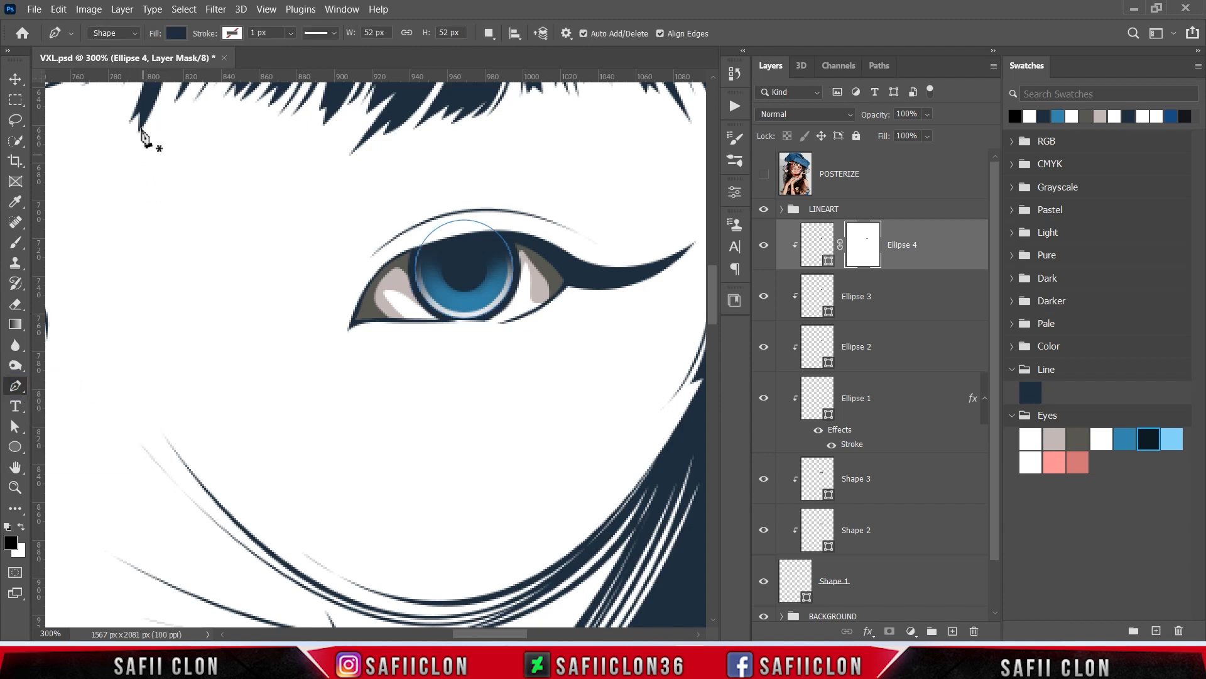
left_click(181, 34)
left_click(169, 36)
left_click(489, 33)
left_click(500, 49)
key("ctrl+plus")
scroll(632, 343, "up", 3)
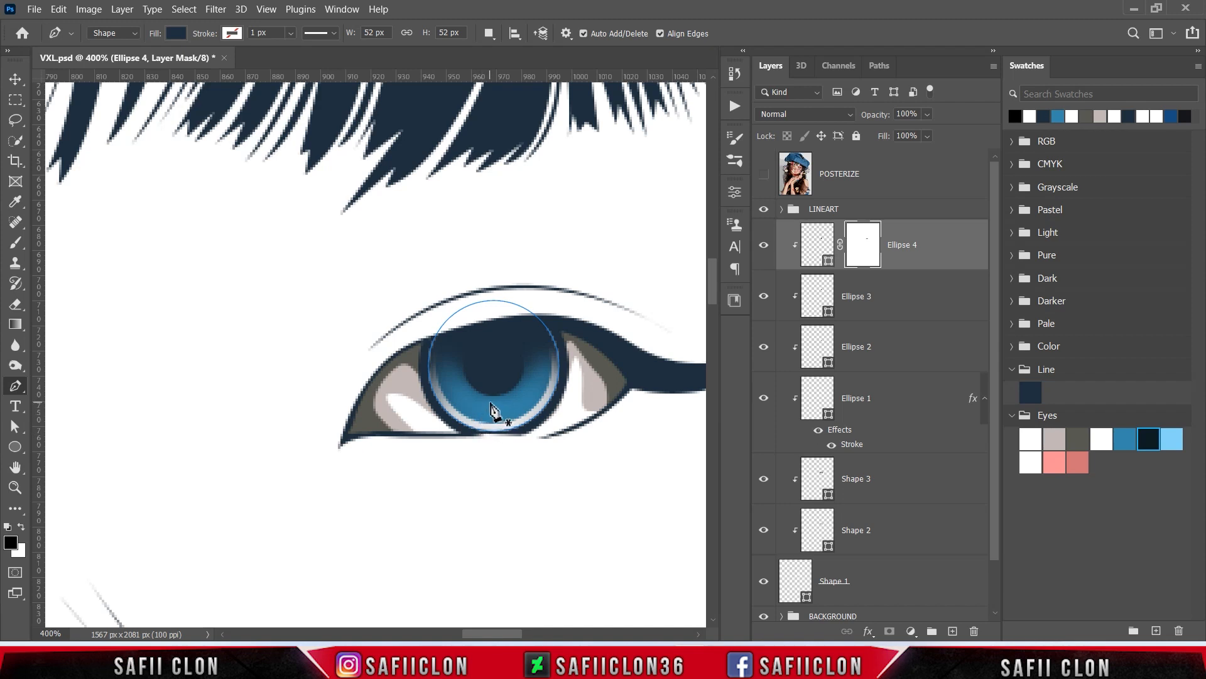
left_click(491, 401)
left_click_drag(494, 418, 481, 397)
left_click(491, 403)
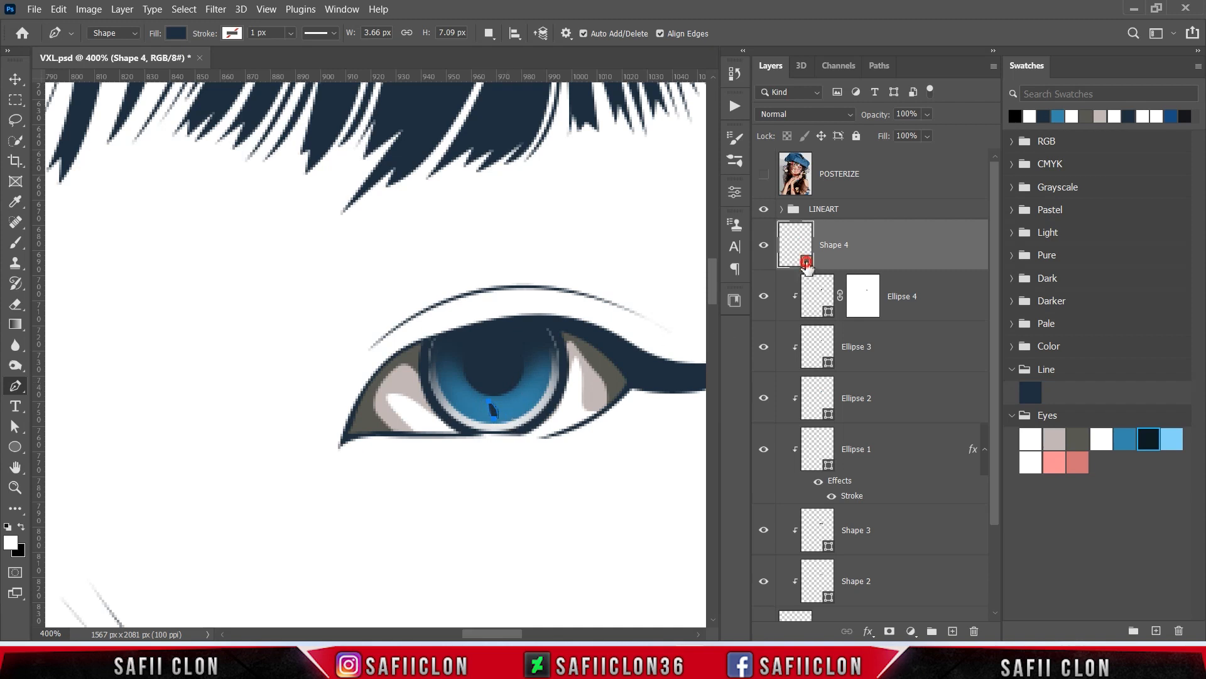
- Fill Shape 4 with the light blue Eyes swatch and clip it to the layers below with a clipping mask
double_click(807, 263)
left_click(1178, 432)
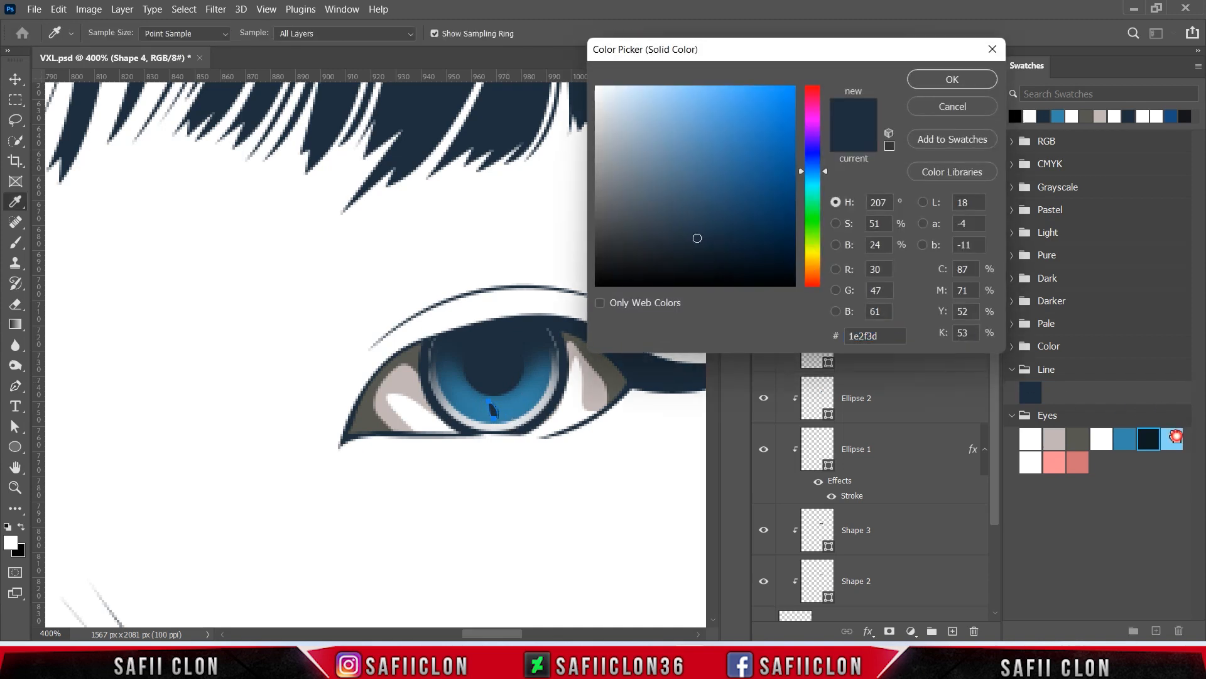
left_click(952, 80)
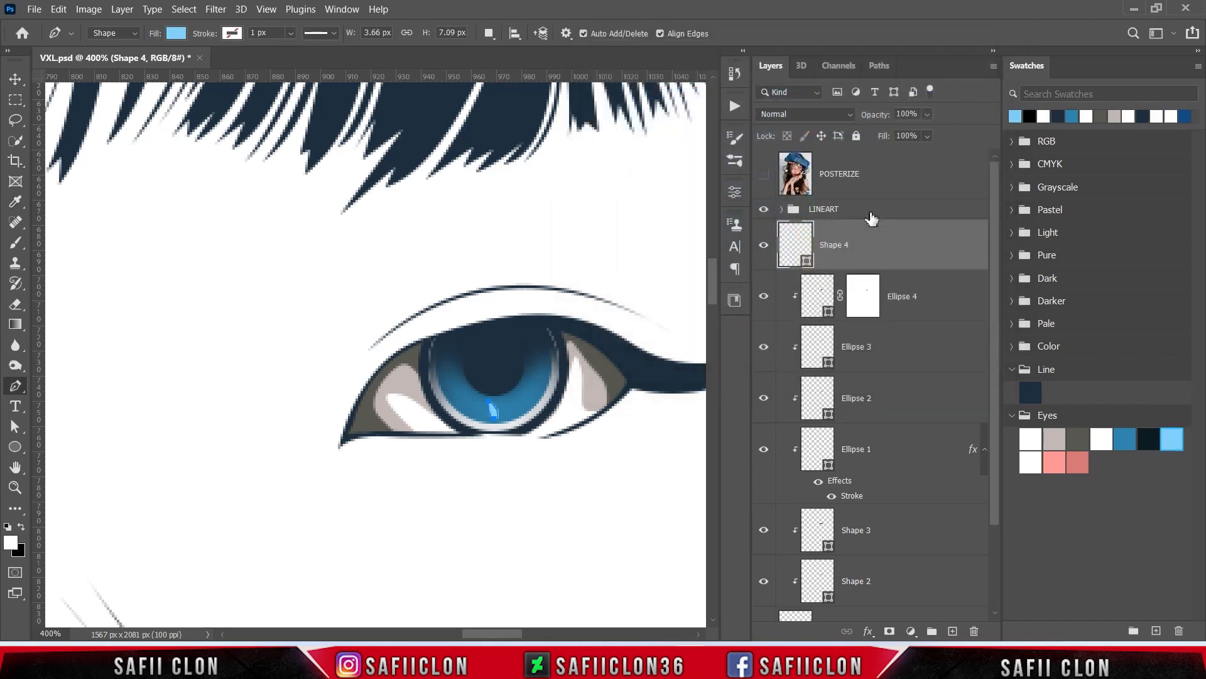
right_click(876, 245)
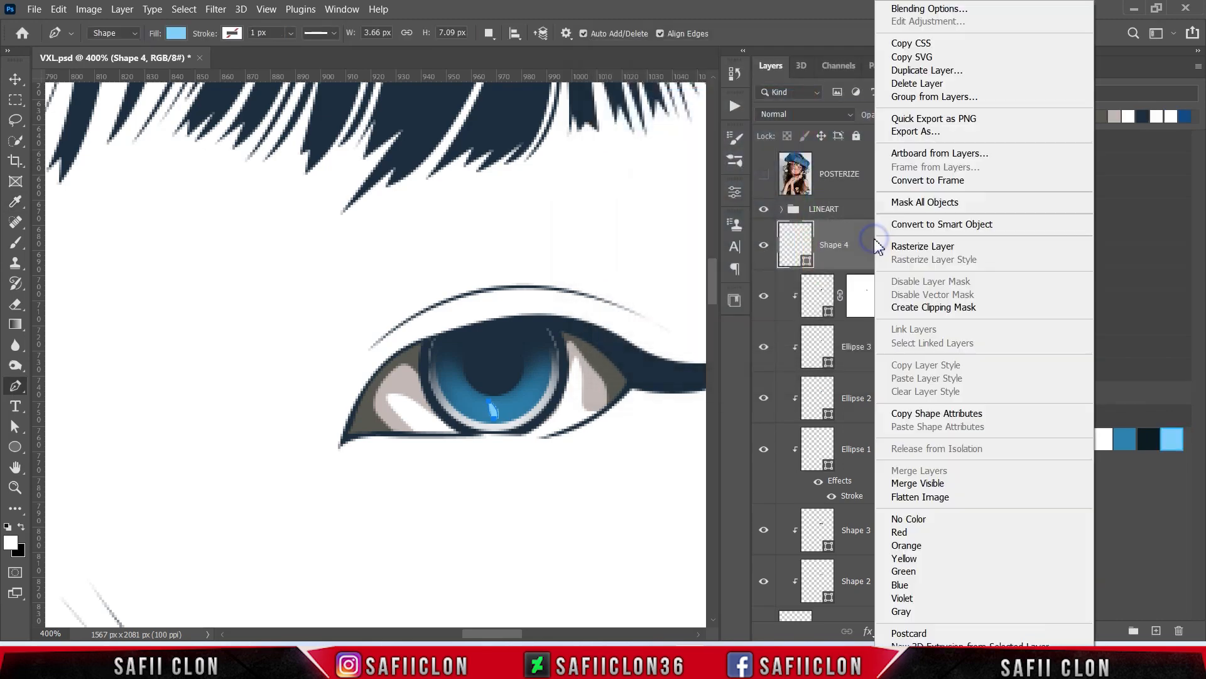
left_click(916, 308)
- Set the path operation to Combine Shapes and draw more light blue streaks along the left side of the iris
left_click(489, 33)
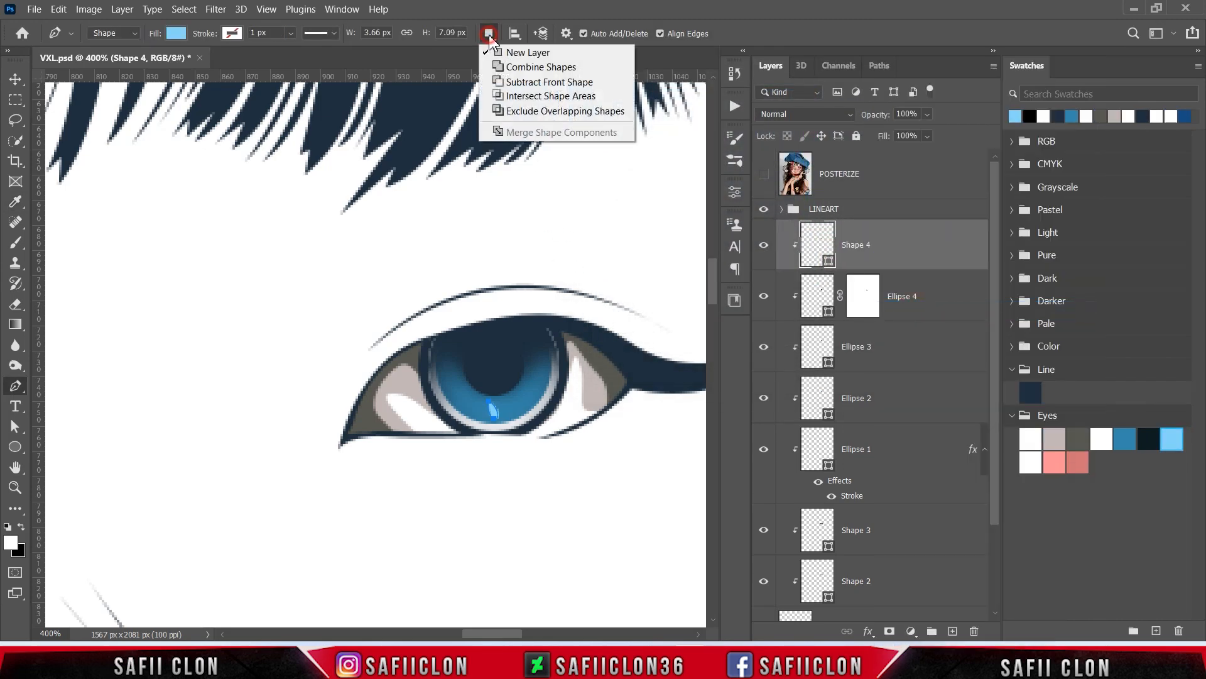
left_click(503, 67)
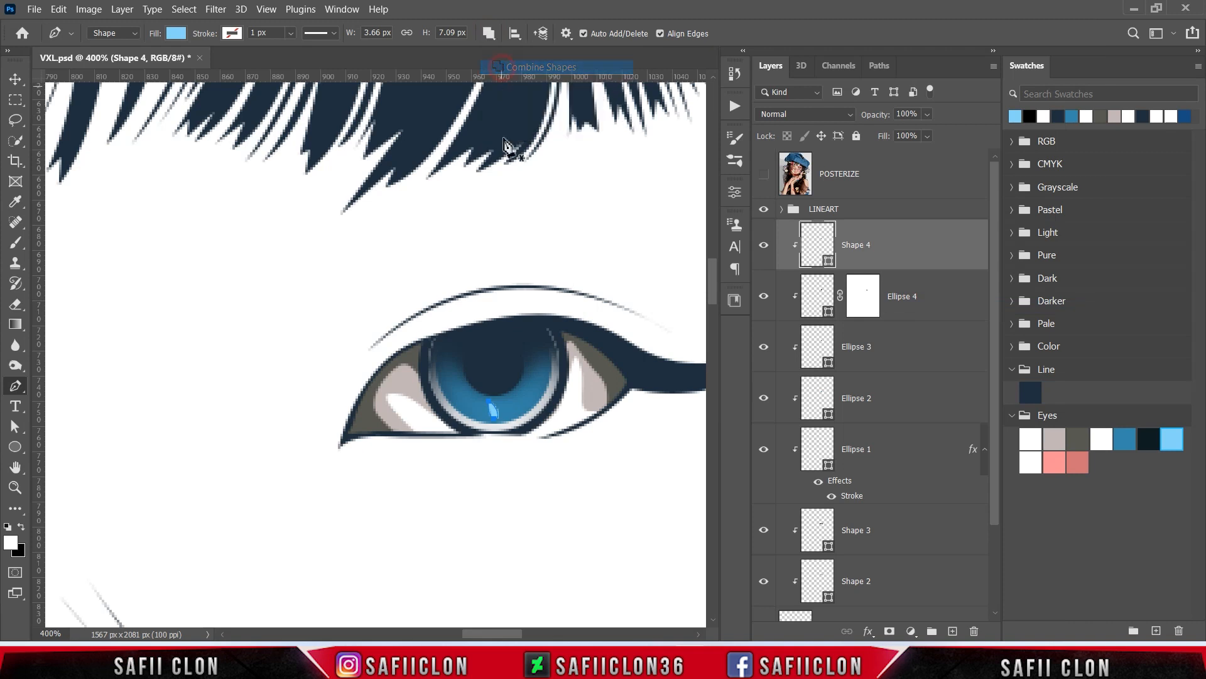
left_click(477, 400)
mouse_move(469, 410)
left_mouse_down()
mouse_move(436, 387)
mouse_move(433, 356)
left_mouse_up()
left_click(476, 400)
left_click(464, 387)
left_click(464, 386)
left_click(463, 371)
left_click(462, 371)
- Draw matching light blue streaks along the right side of the iris within Shape 4
left_click(516, 396)
mouse_move(519, 415)
left_mouse_down()
mouse_move(551, 380)
mouse_move(541, 357)
left_mouse_up()
left_click(516, 397)
left_click(526, 381)
left_click(526, 381)
left_click(529, 362)
left_click(528, 363)
key("Escape")
- Compare the eye with and without Shape 4, then move that layer directly below Ellipse 4
left_click(765, 246)
left_click(764, 247)
left_click_drag(901, 258, 903, 310)
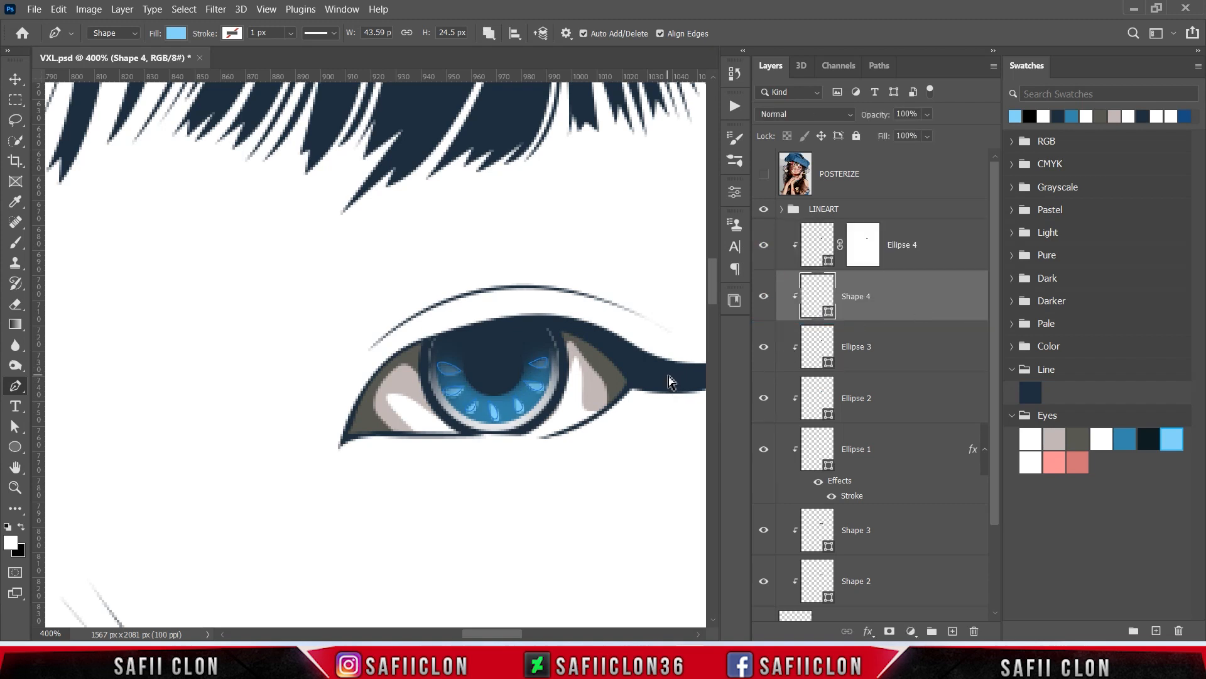
scroll(671, 382, "down", 5)
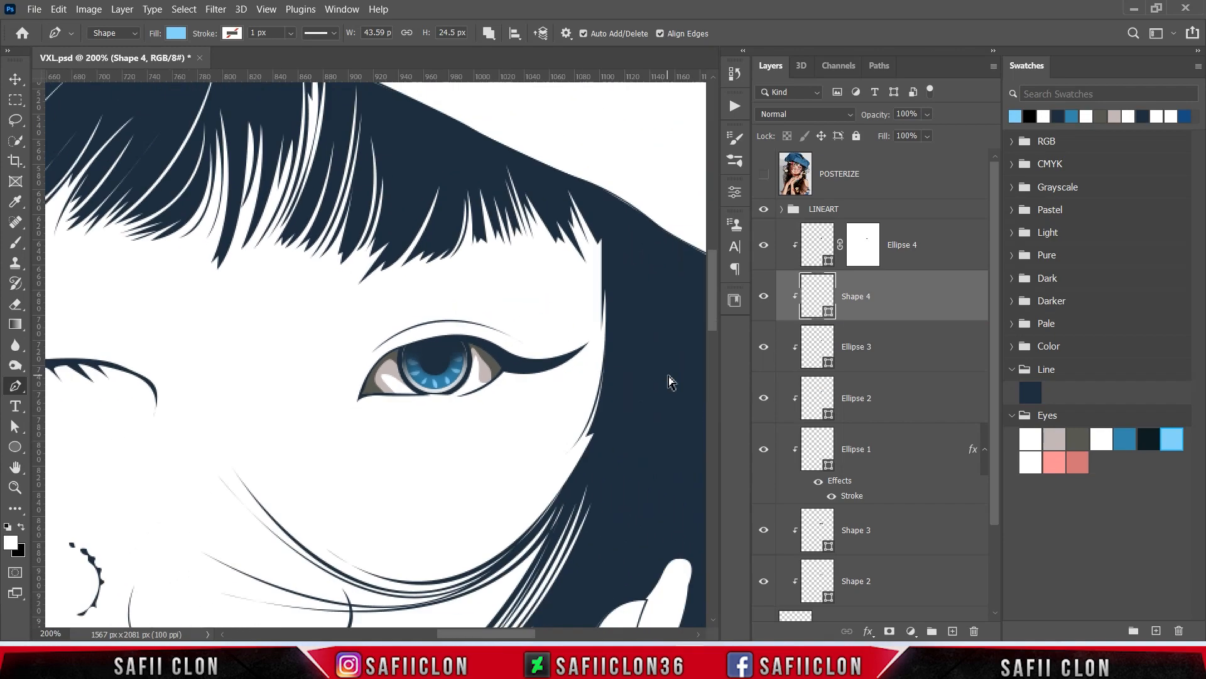
scroll(671, 382, "down", 1)
scroll(671, 382, "up", 3)
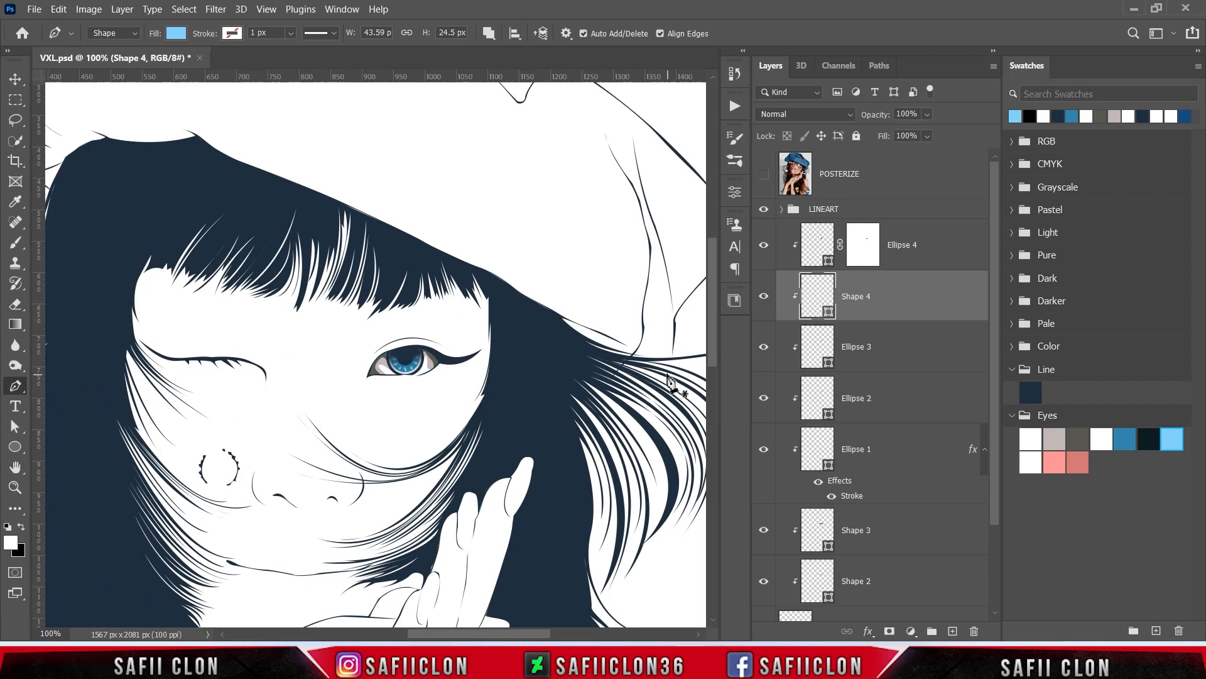
- Show the POSTERIZE reference layer and select the Ellipse 4 layer
left_click(764, 175)
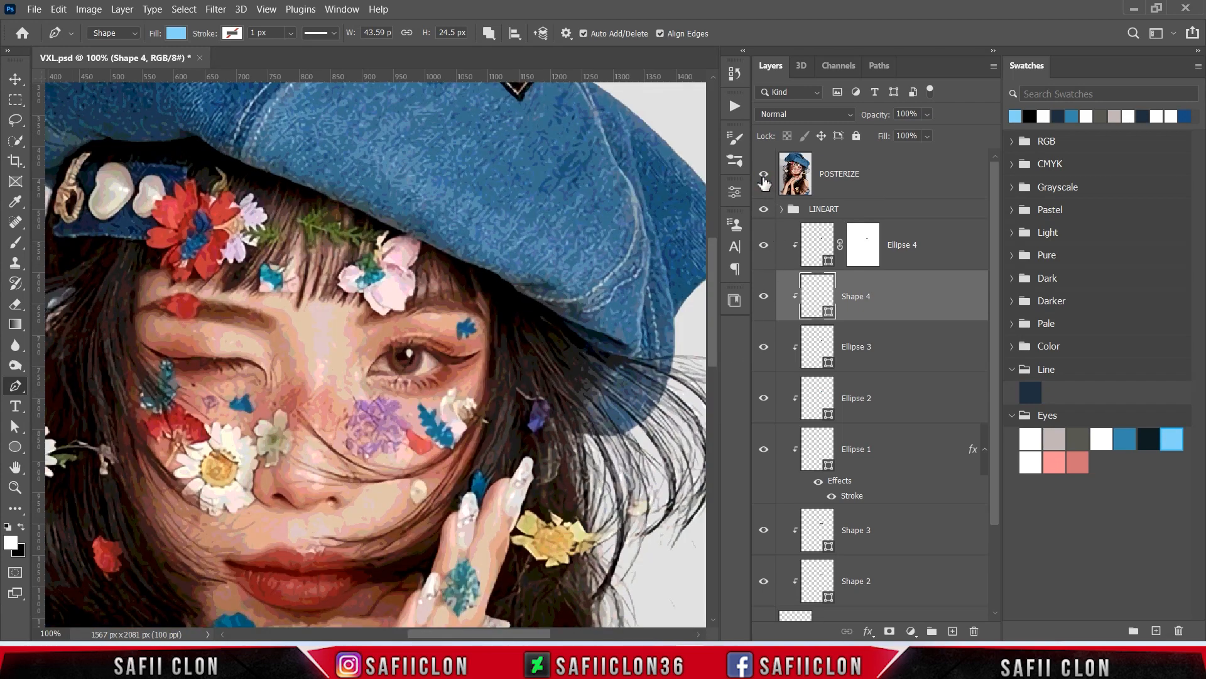
left_click(764, 180)
left_click(764, 179)
key("ctrl+plus")
key("ctrl+plus")
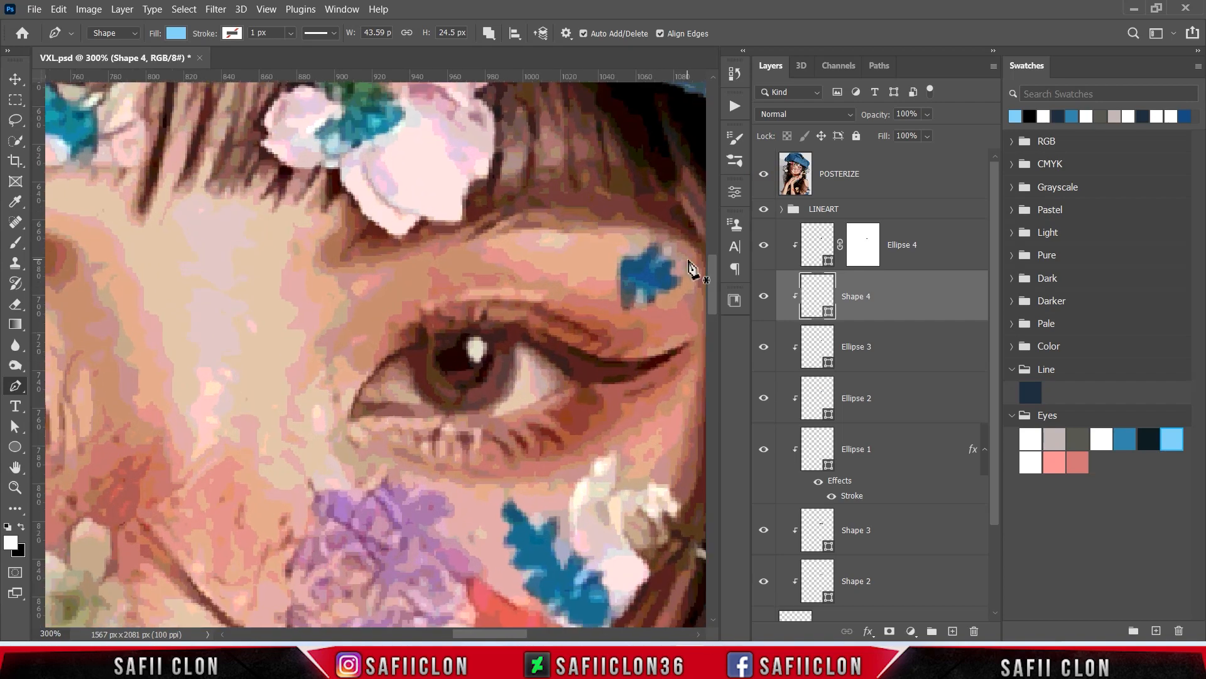
left_click(949, 253)
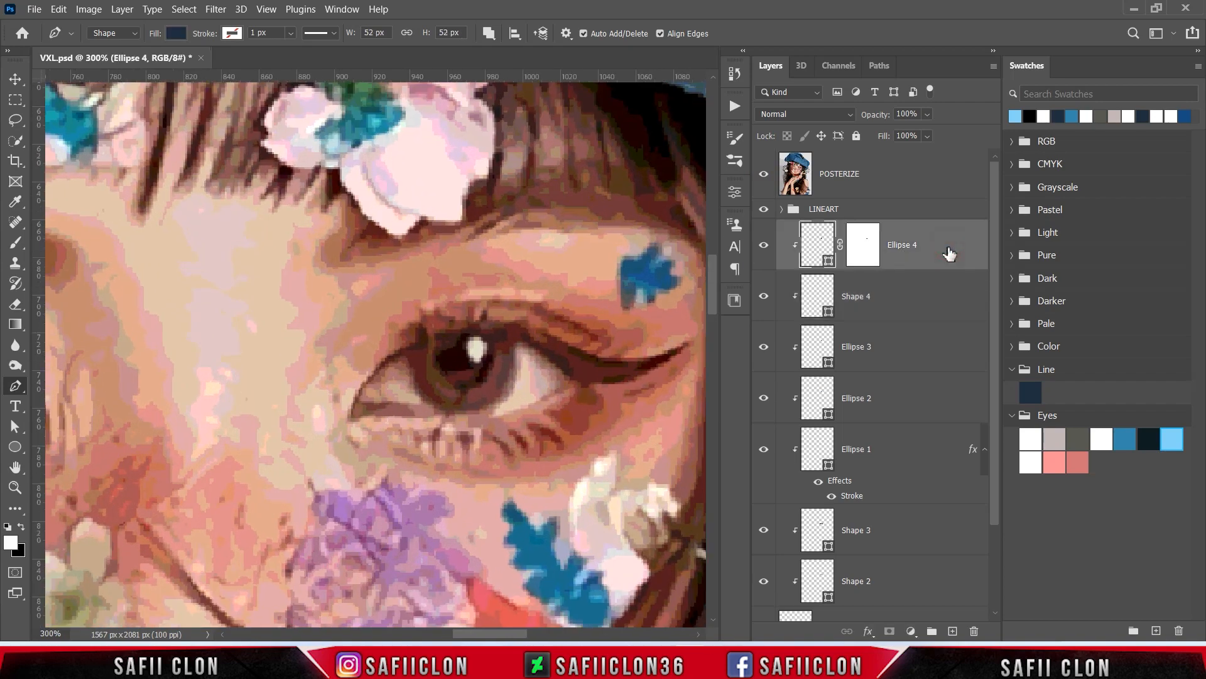
- Draw a crescent about 21 × 23 px along the lower-left edge of the iris with the Pen tool as a new shape layer
right_click(18, 388)
left_click(77, 386)
left_click(488, 33)
left_click(503, 49)
left_click(428, 357)
left_click_drag(460, 391, 478, 395)
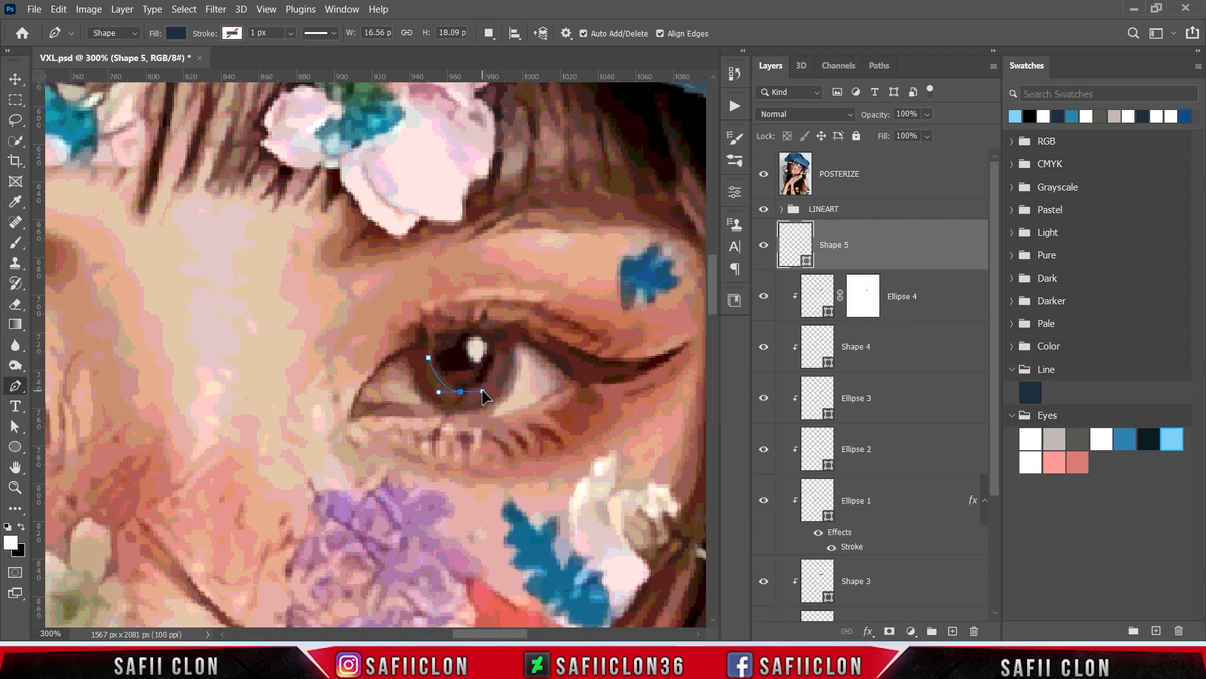
left_click(444, 399)
left_click_drag(428, 358, 434, 339)
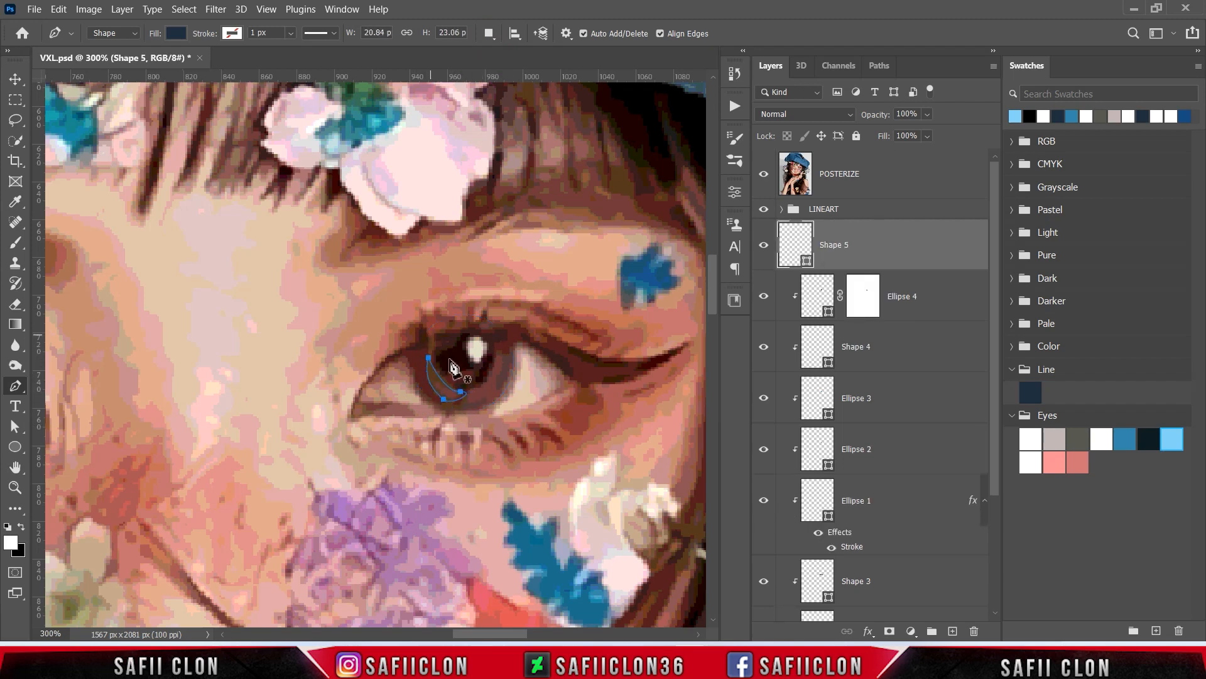
- Add a matching crescent on the lower-right side of the iris to Shape 5 using Combine Shapes, and hide the POSTERIZE layer
left_click(489, 34)
left_click(512, 65)
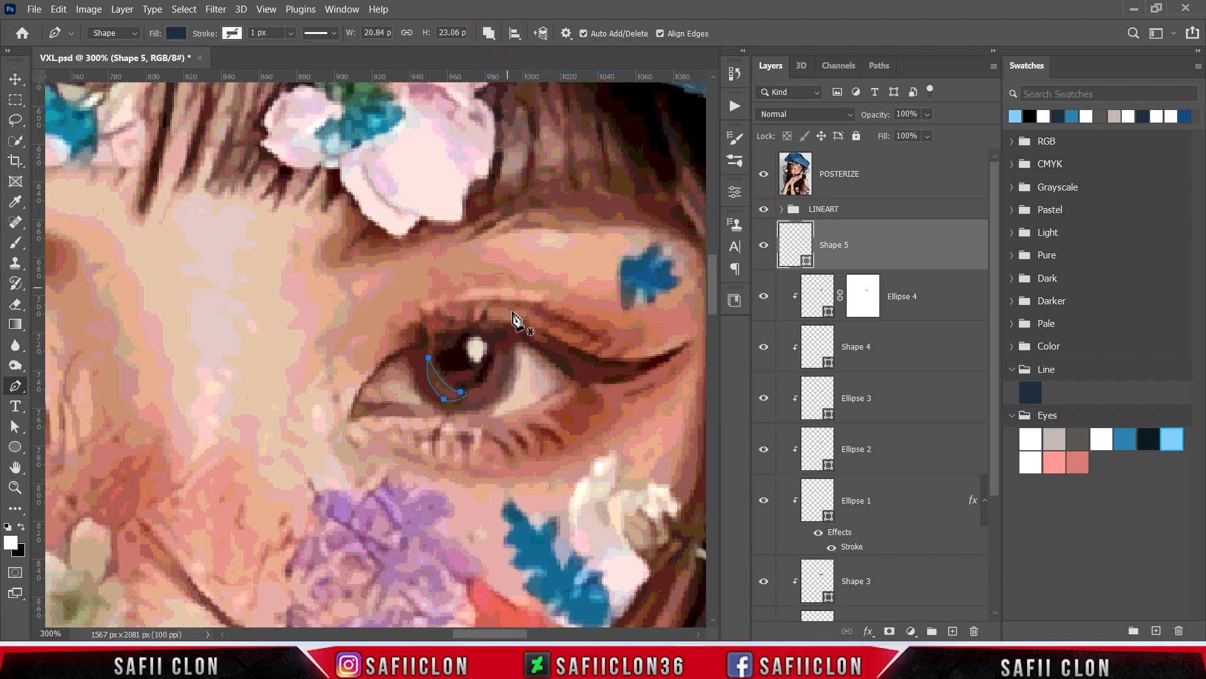
left_click(499, 354)
left_click_drag(470, 394, 448, 396)
left_click(470, 394)
left_click(498, 354)
left_click(764, 174)
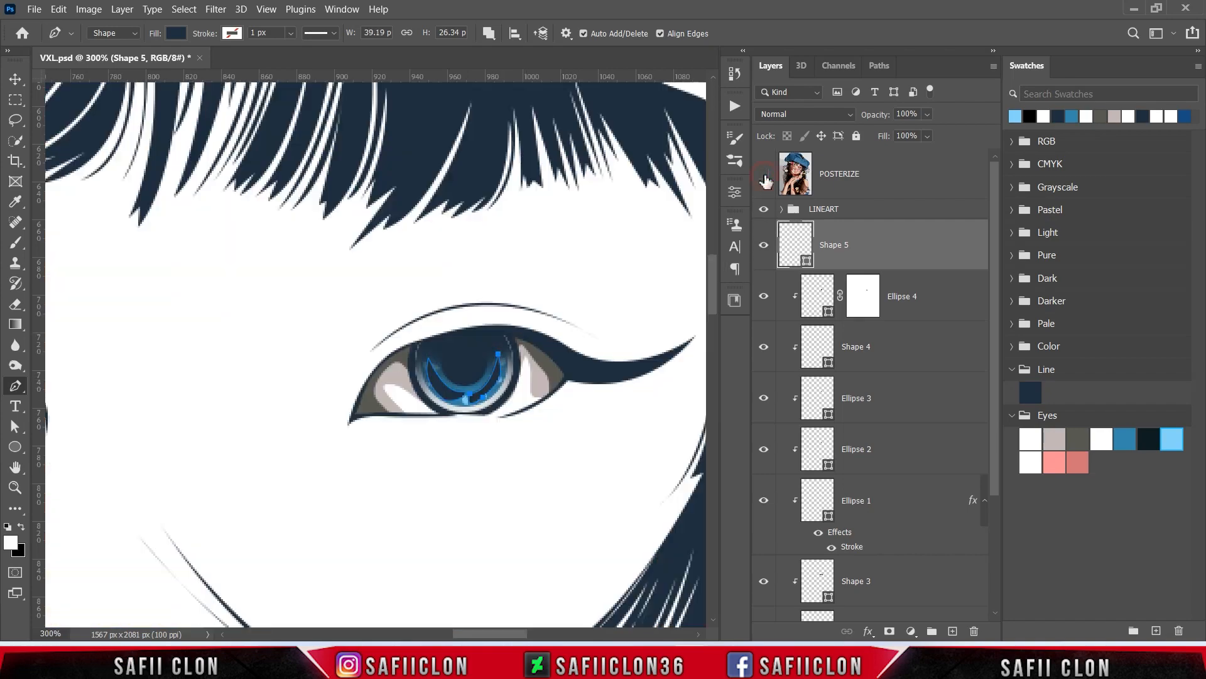
- Fill Shape 5 with the second white Eyes swatch (ffffff) and clip it to the layers below
double_click(808, 262)
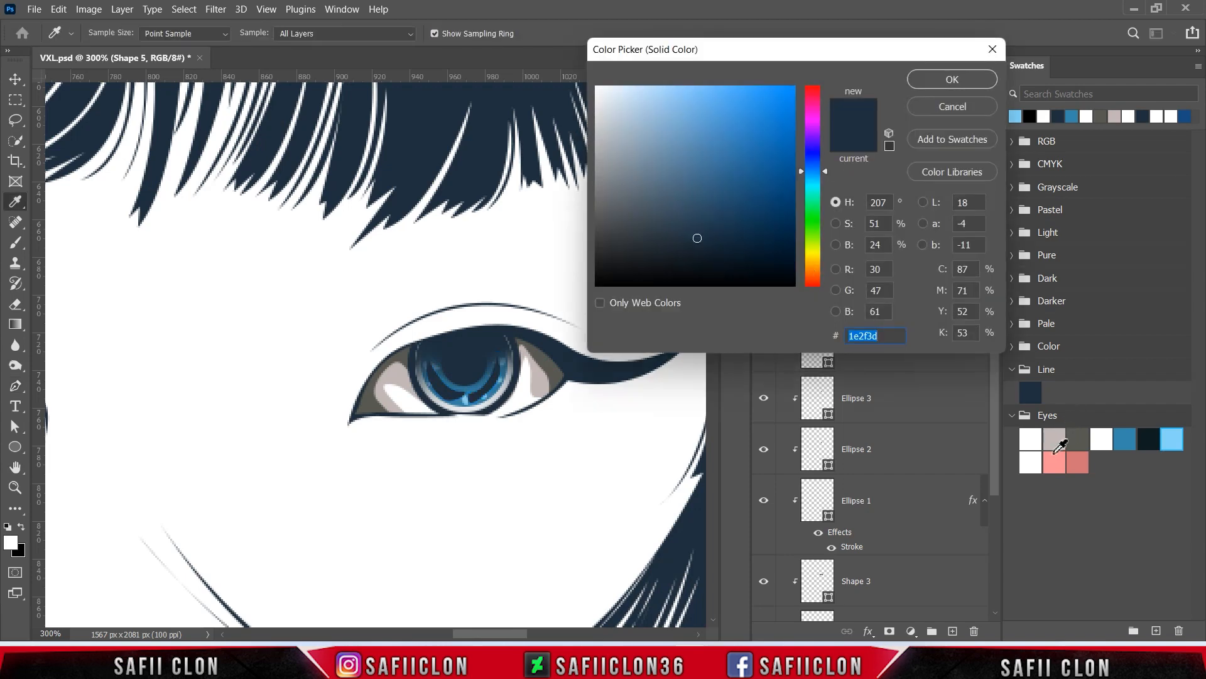
left_click(1028, 459)
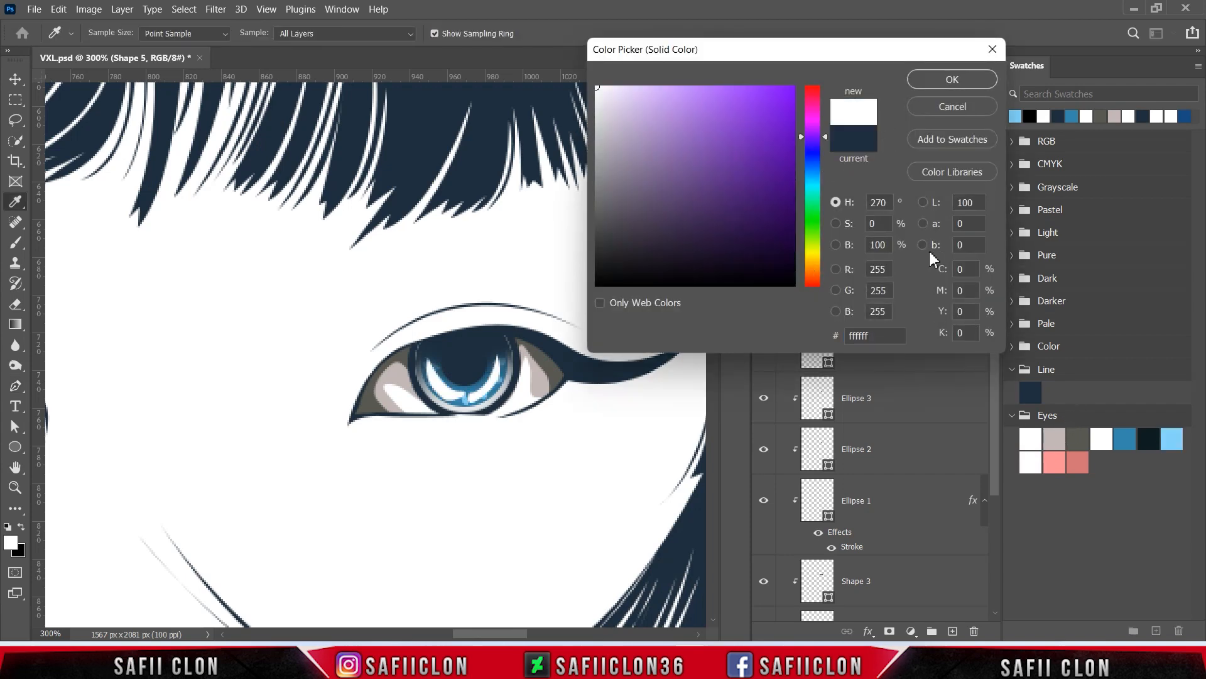
left_click(953, 80)
right_click(894, 253)
left_click(924, 305)
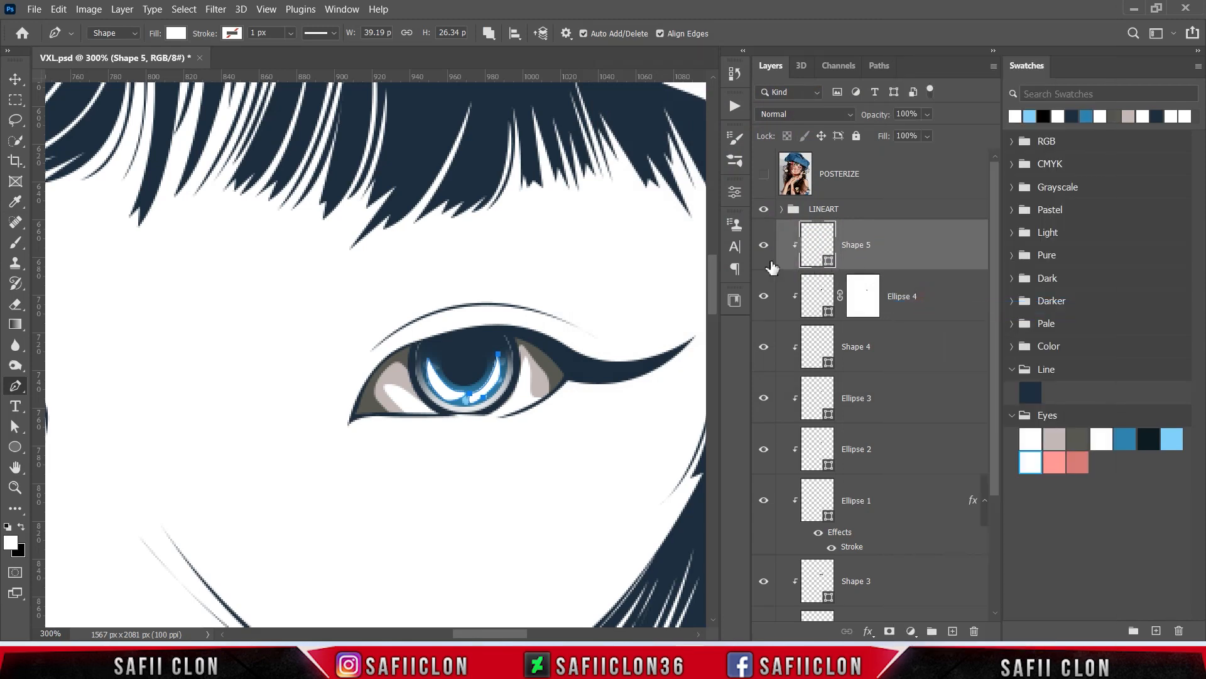
- Add a layer mask to Shape 5 and set the Brush tool to 12 px at 8% opacity
left_click(889, 630)
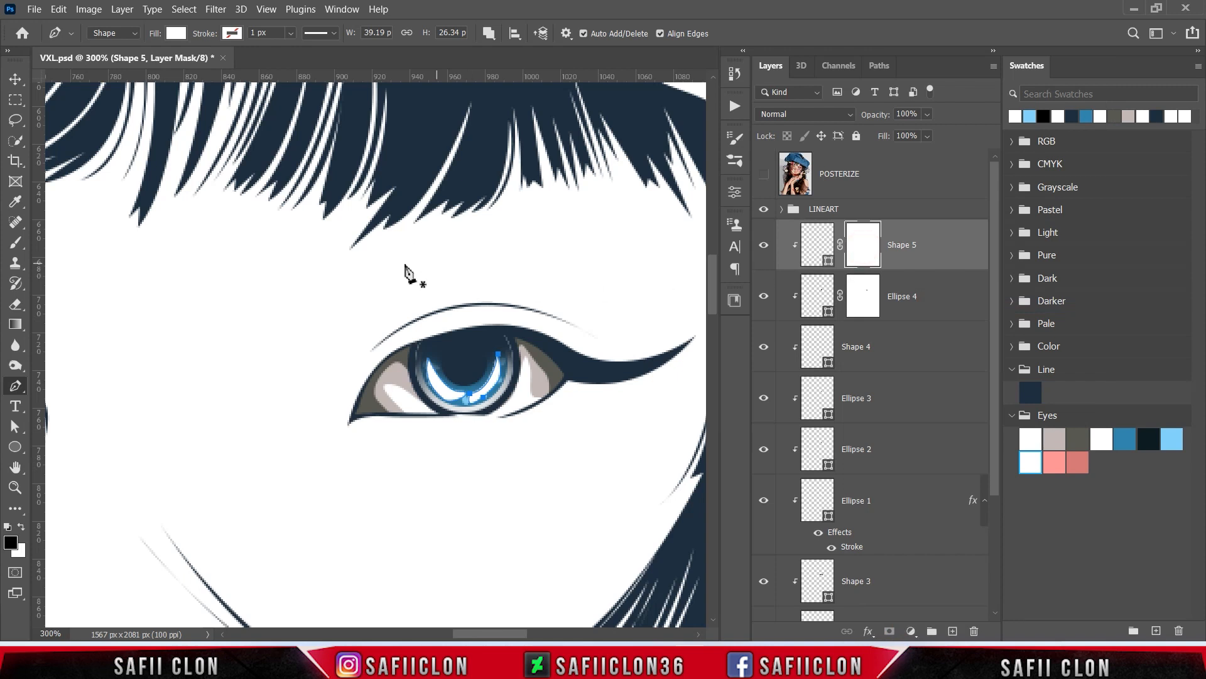
left_click(17, 244)
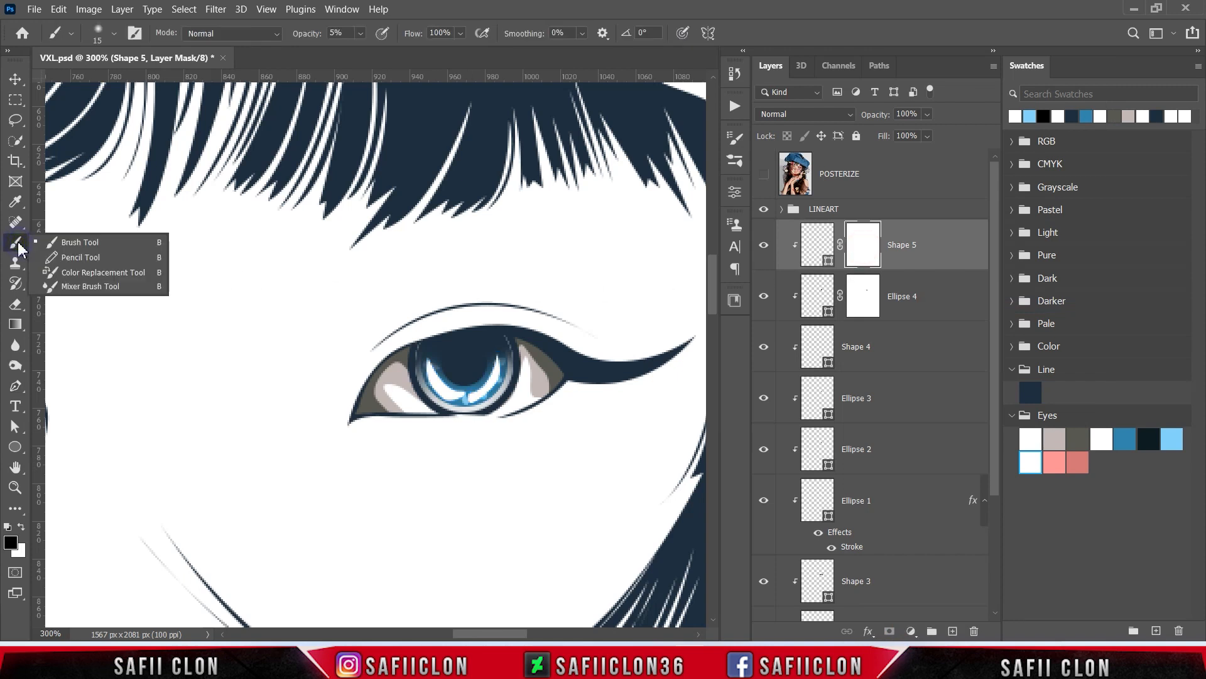
left_click(78, 243)
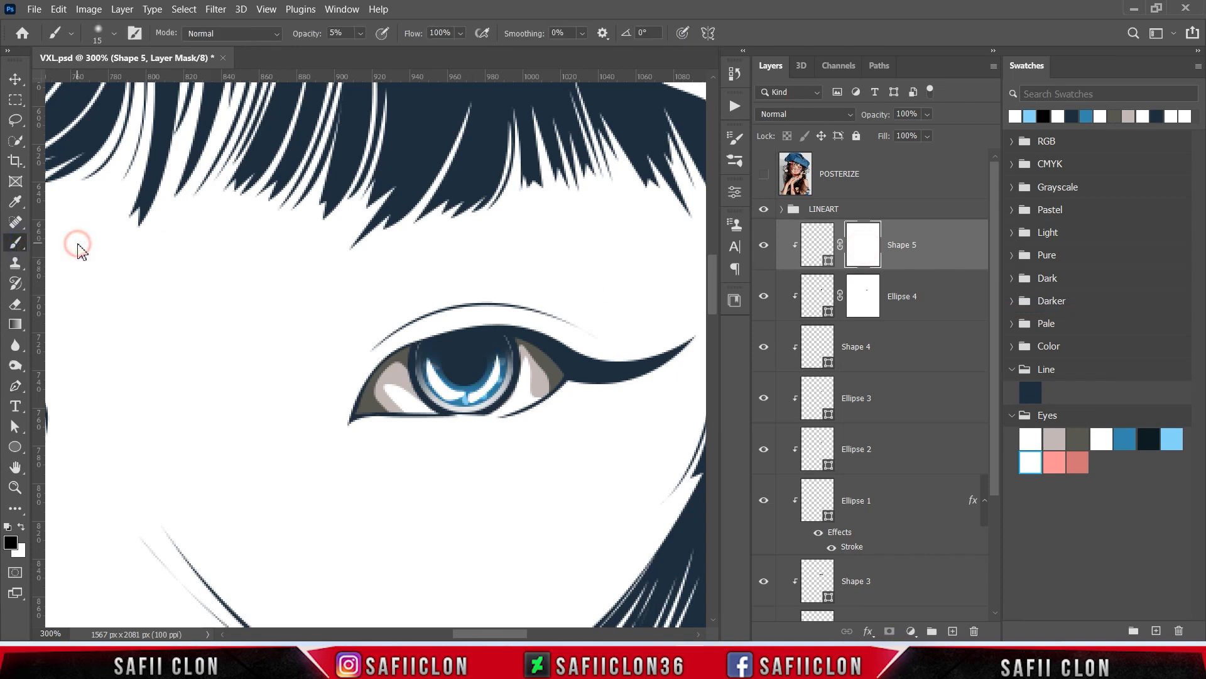
left_click(114, 34)
left_click_drag(95, 84, 93, 84)
left_click(114, 34)
left_click(360, 34)
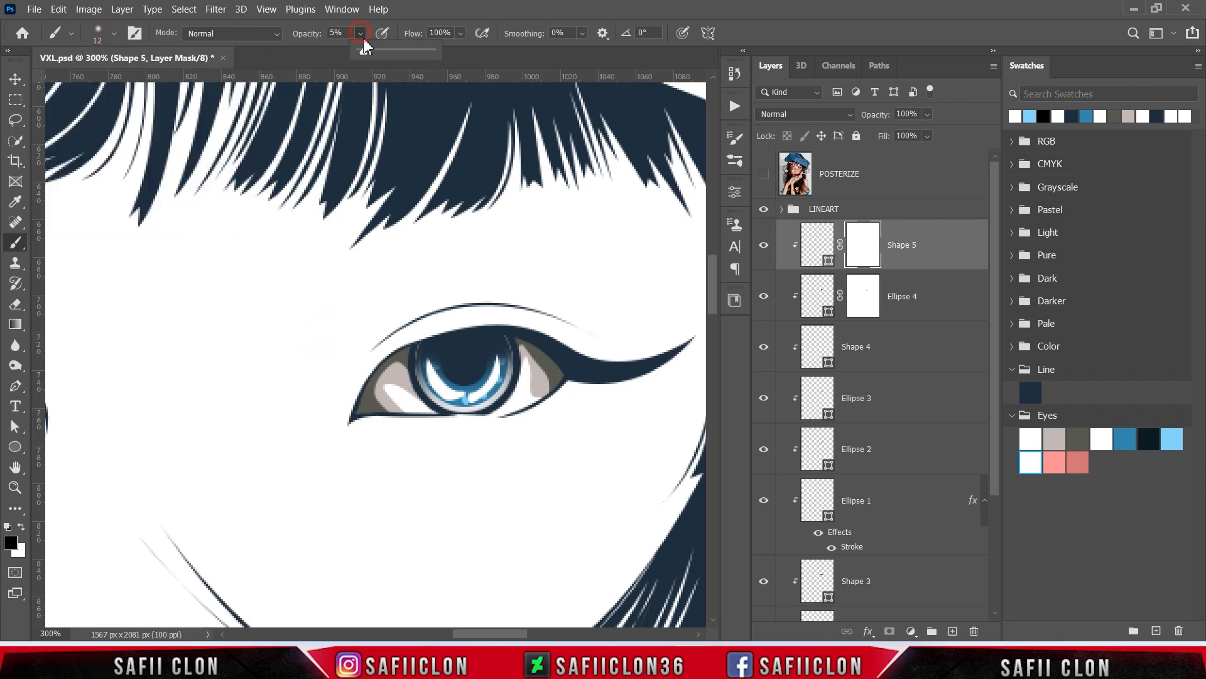
left_click_drag(364, 53, 365, 54)
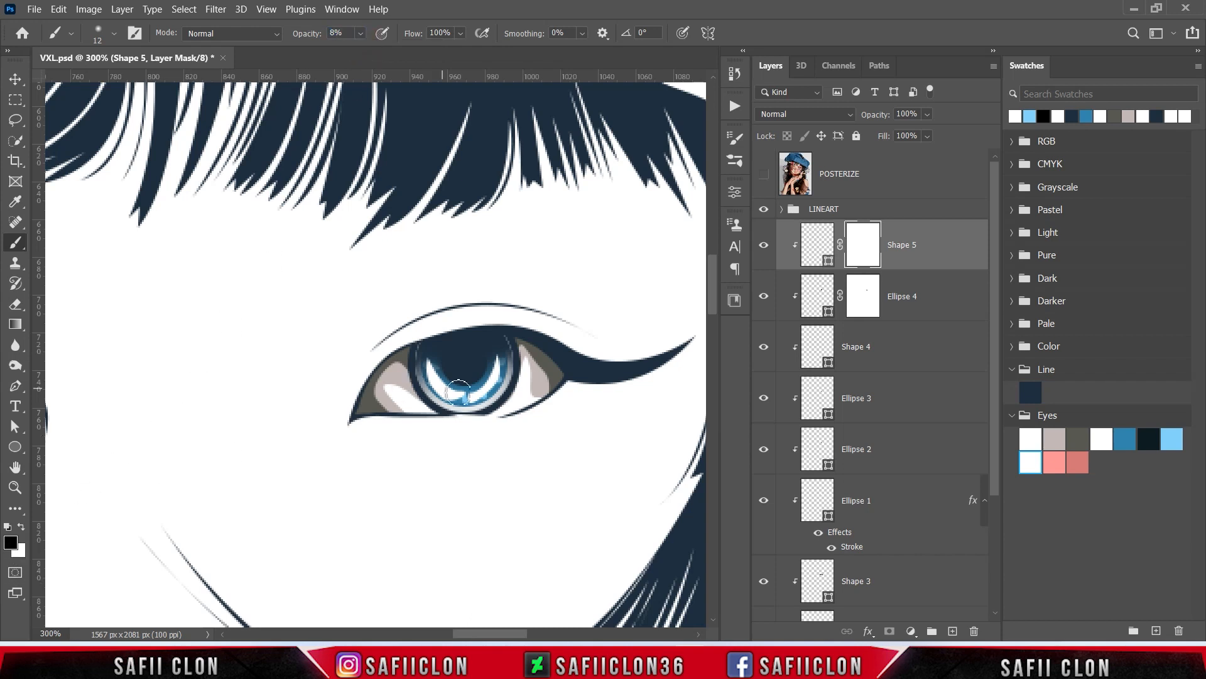
- Paint black on the Shape 5 mask with a brush of about 10 px to fade the white crescents into the iris
mouse_move(478, 392)
left_mouse_down()
mouse_move(500, 357)
mouse_move(497, 380)
mouse_move(502, 330)
mouse_move(504, 387)
mouse_move(481, 407)
mouse_move(450, 397)
mouse_move(428, 355)
mouse_move(419, 379)
mouse_move(430, 357)
mouse_move(446, 402)
mouse_move(417, 386)
mouse_move(468, 397)
mouse_move(501, 374)
left_mouse_up()
key("]")
key("[")
key("[")
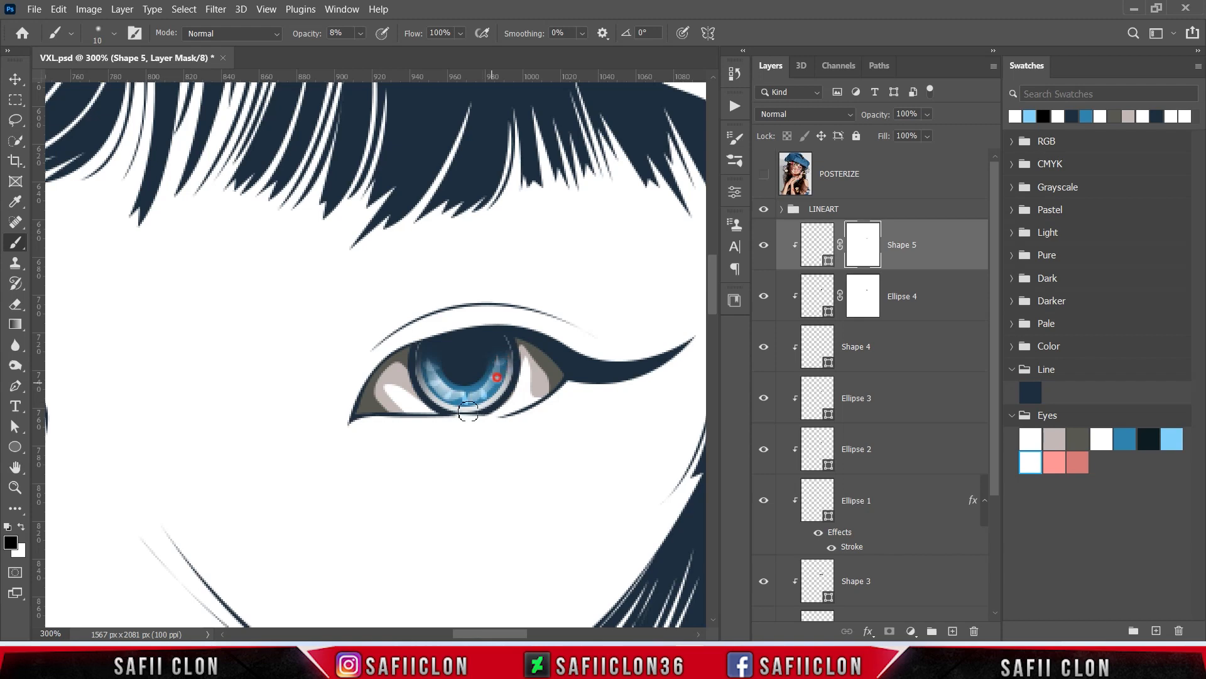
mouse_move(429, 392)
left_mouse_down()
mouse_move(502, 387)
mouse_move(418, 400)
mouse_move(423, 378)
mouse_move(441, 410)
left_mouse_up()
key("ctrl+minus")
key("ctrl+minus")
key("ctrl+minus")
key("ctrl+plus")
key("ctrl+plus")
key("ctrl+plus")
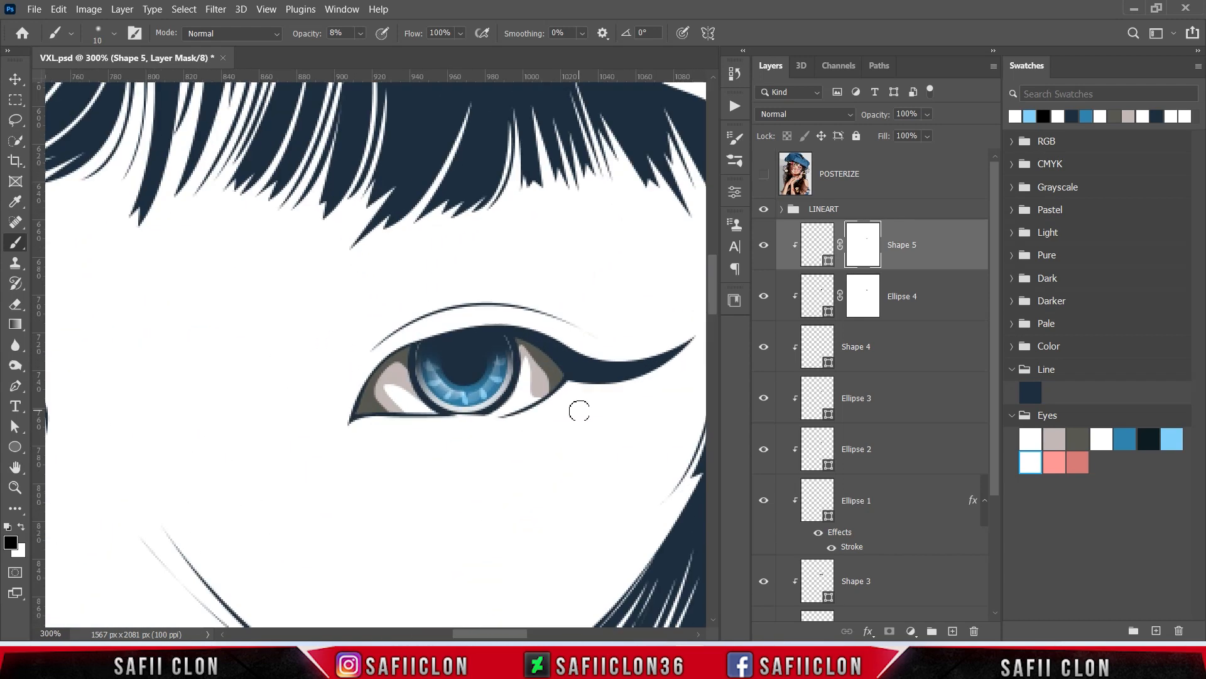
- Show the POSTERIZE layer and trace the pupil's bright reflection with the Pen tool as a new white shape about 10 × 14 px
left_click(764, 174)
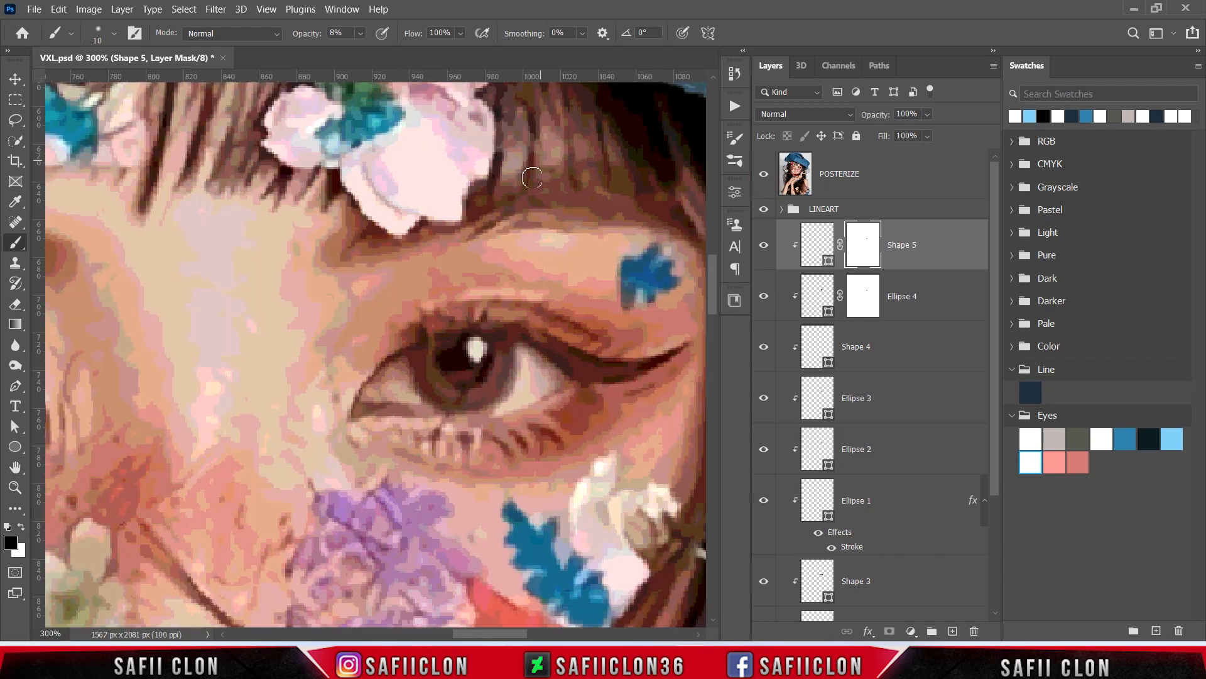
right_click(20, 385)
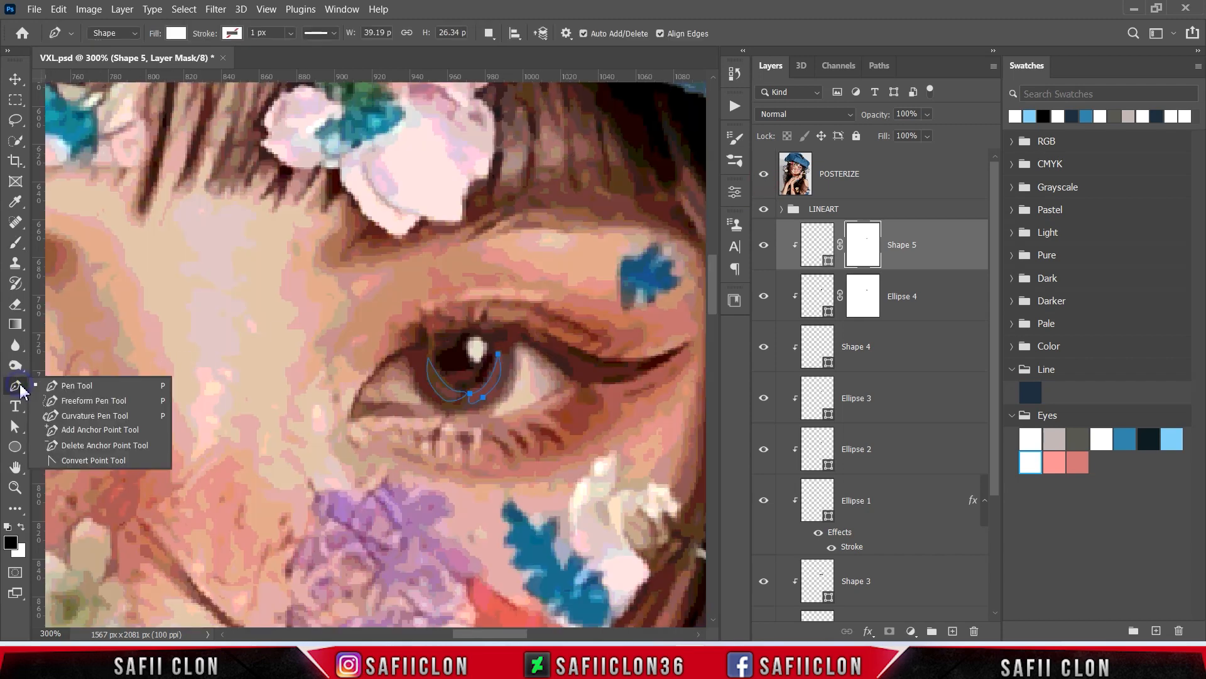
left_click(73, 386)
left_click(488, 33)
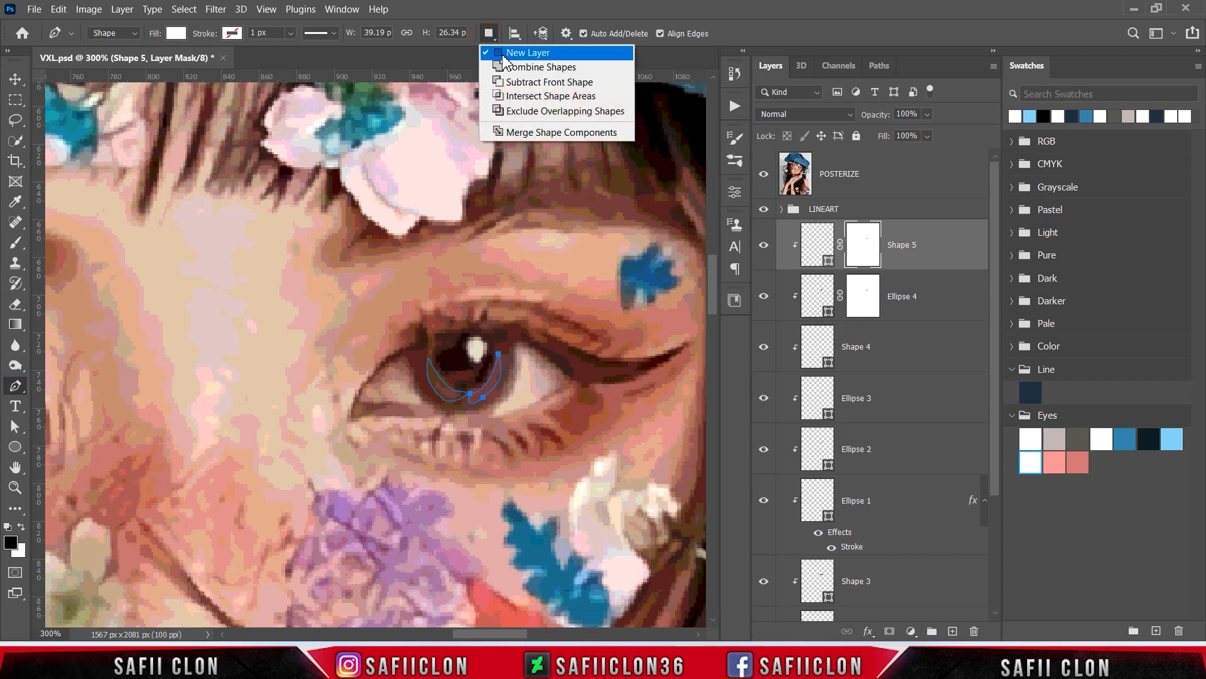
left_click(503, 48)
left_click(470, 337)
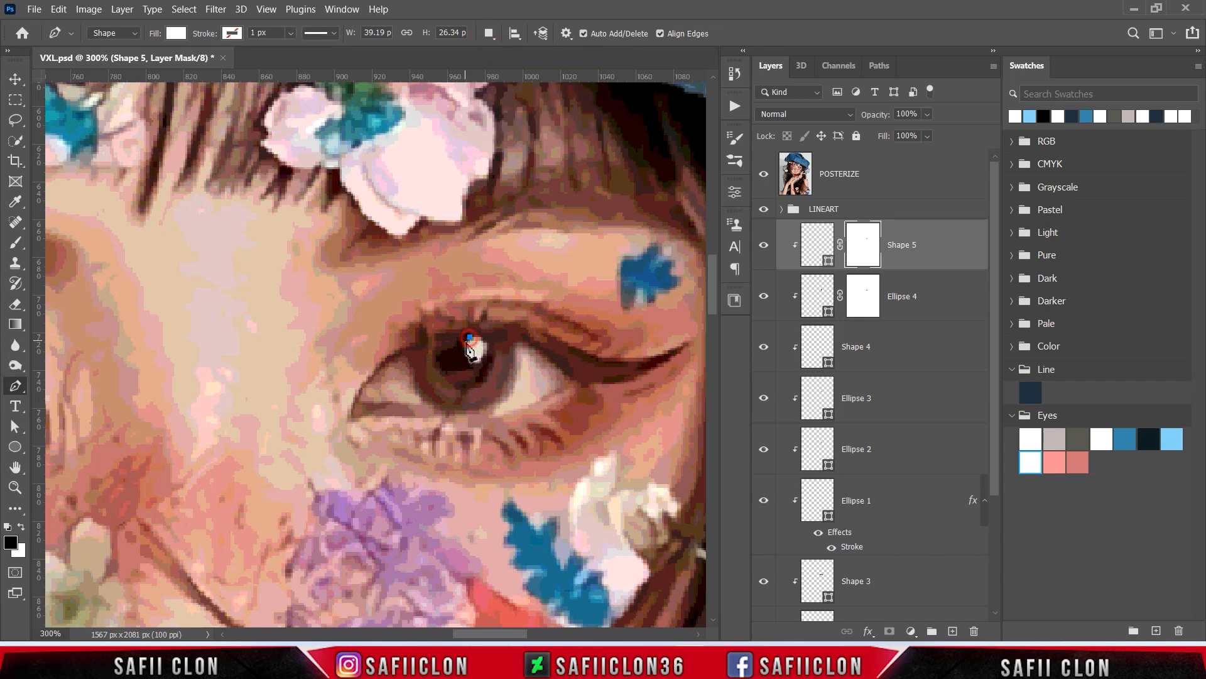
left_click_drag(474, 361, 458, 338)
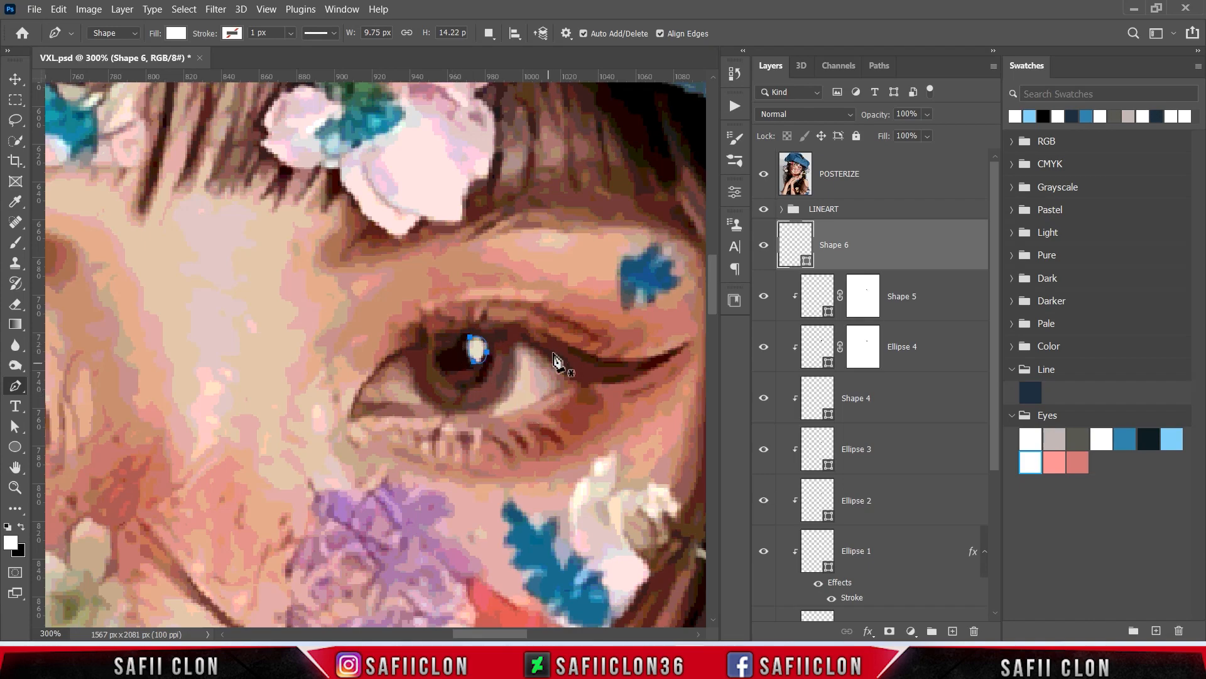
- Hide the POSTERIZE layer and clip Shape 6 to the layers below
left_click(764, 178)
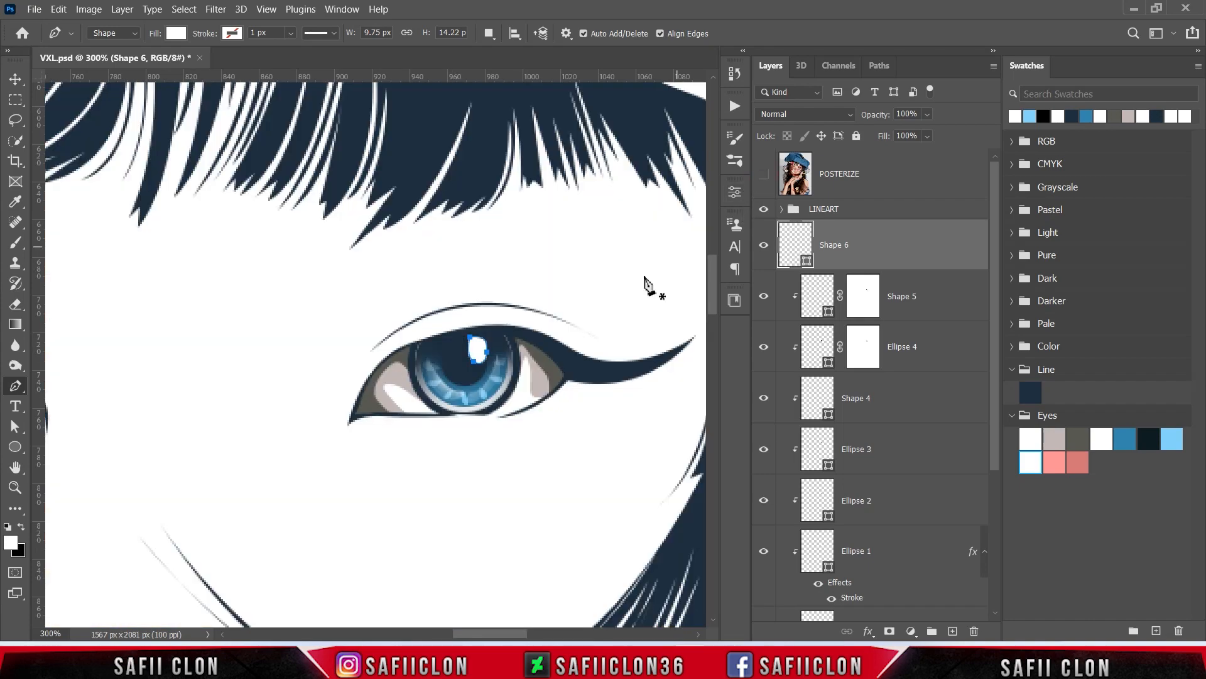
right_click(887, 249)
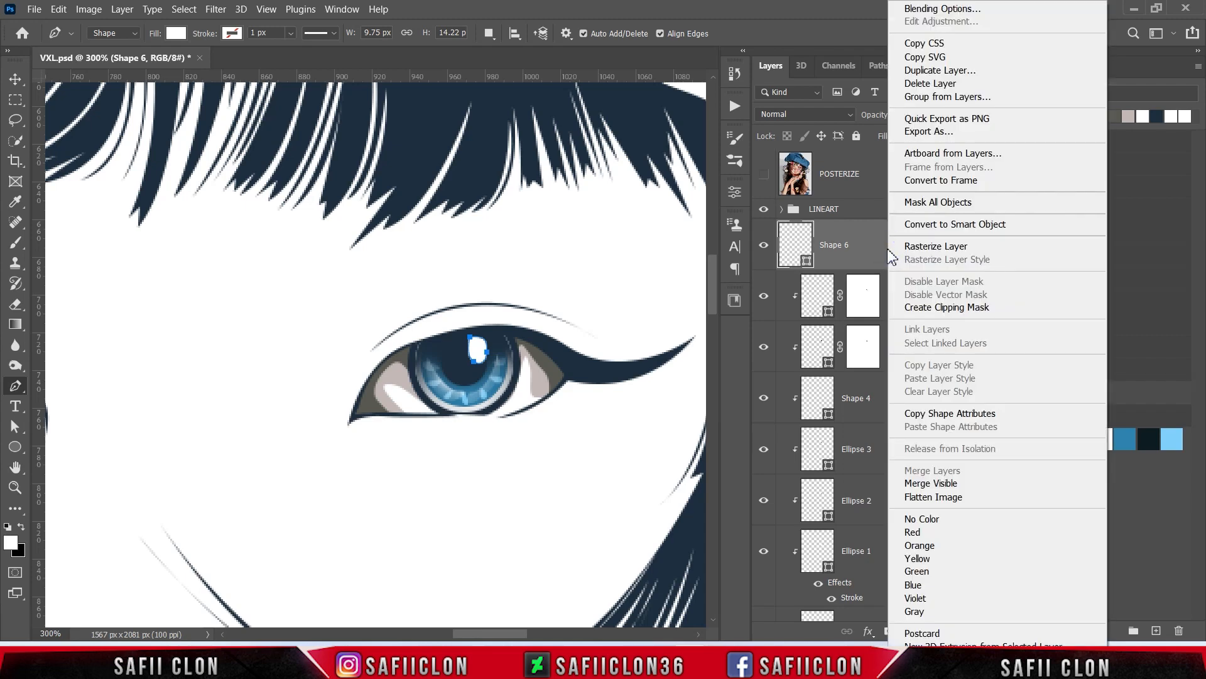
left_click(910, 312)
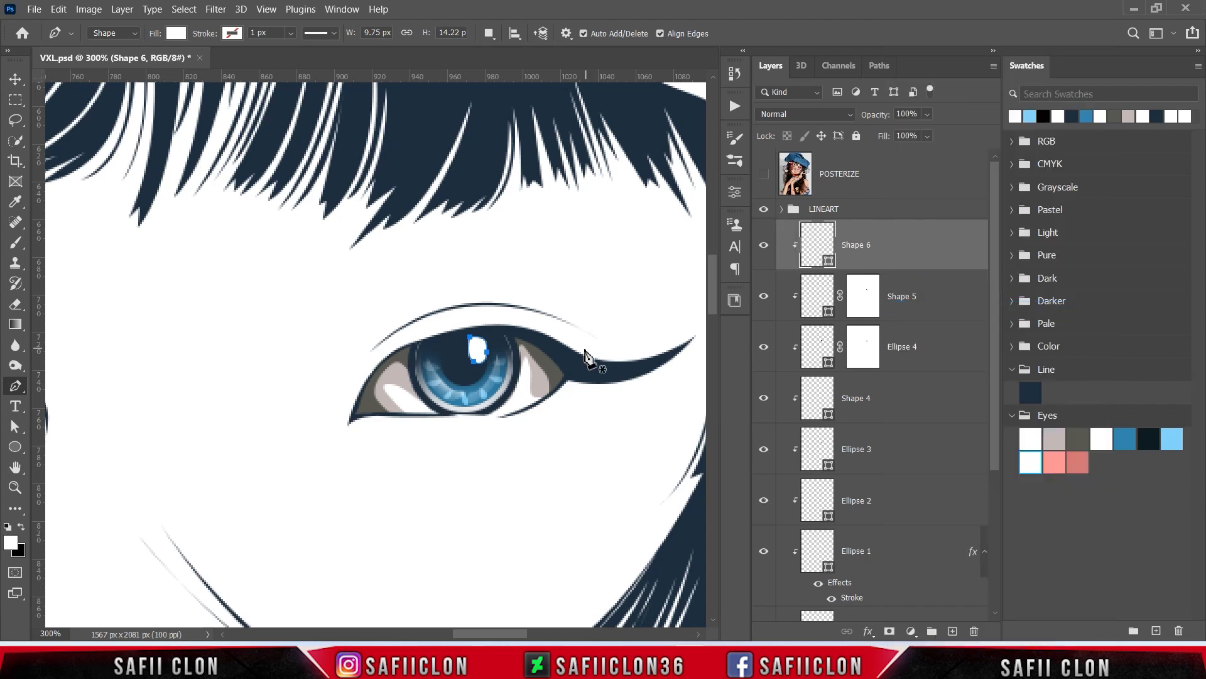
- Add a thin slanted white streak across the iris's upper-left edge to Shape 6 using Combine Shapes
left_click(489, 33)
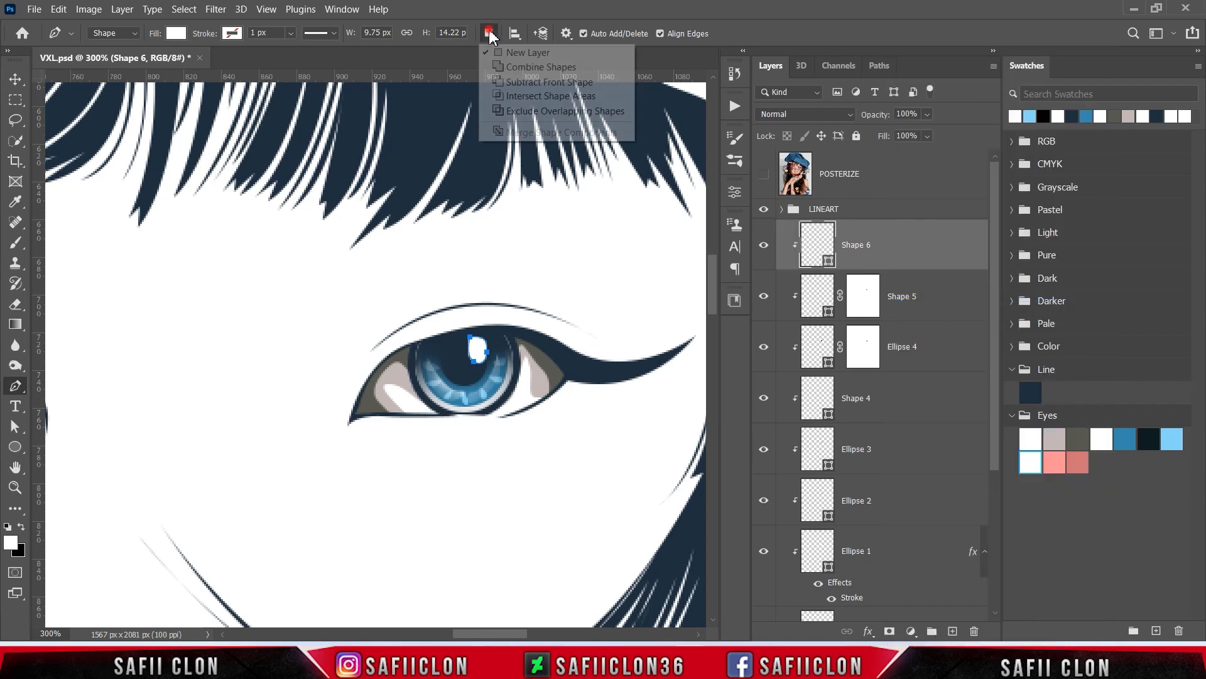
left_click(507, 66)
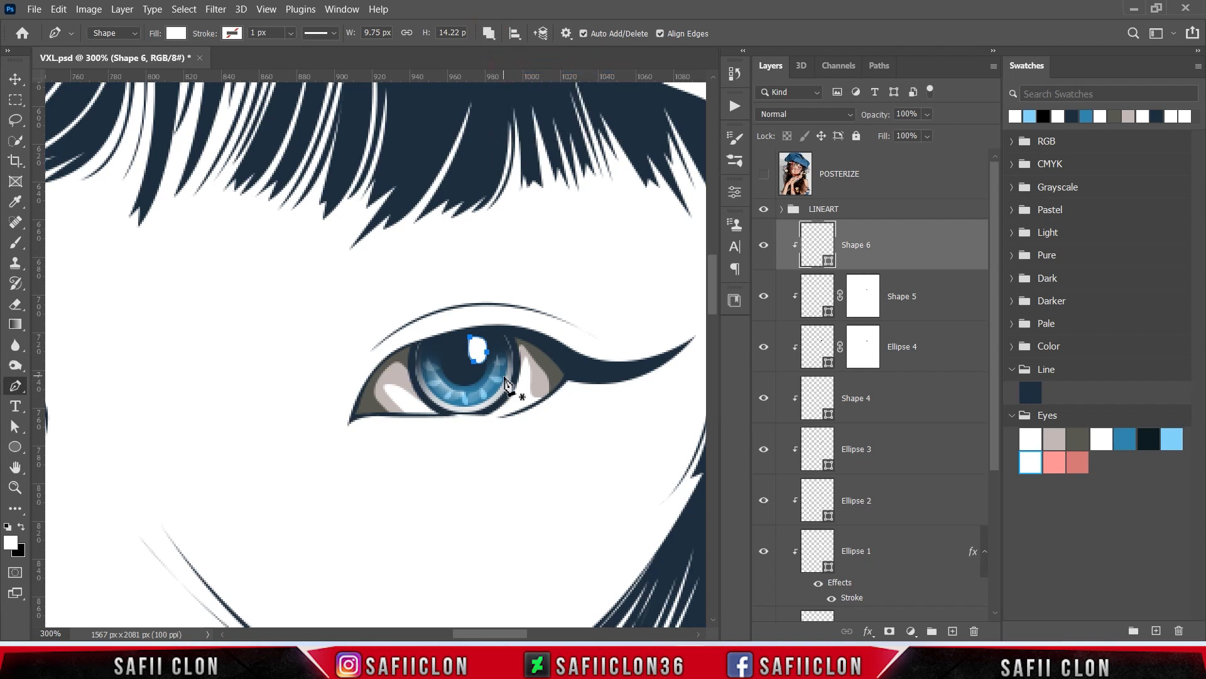
left_click(405, 356)
left_click_drag(427, 348, 433, 354)
key("Return")
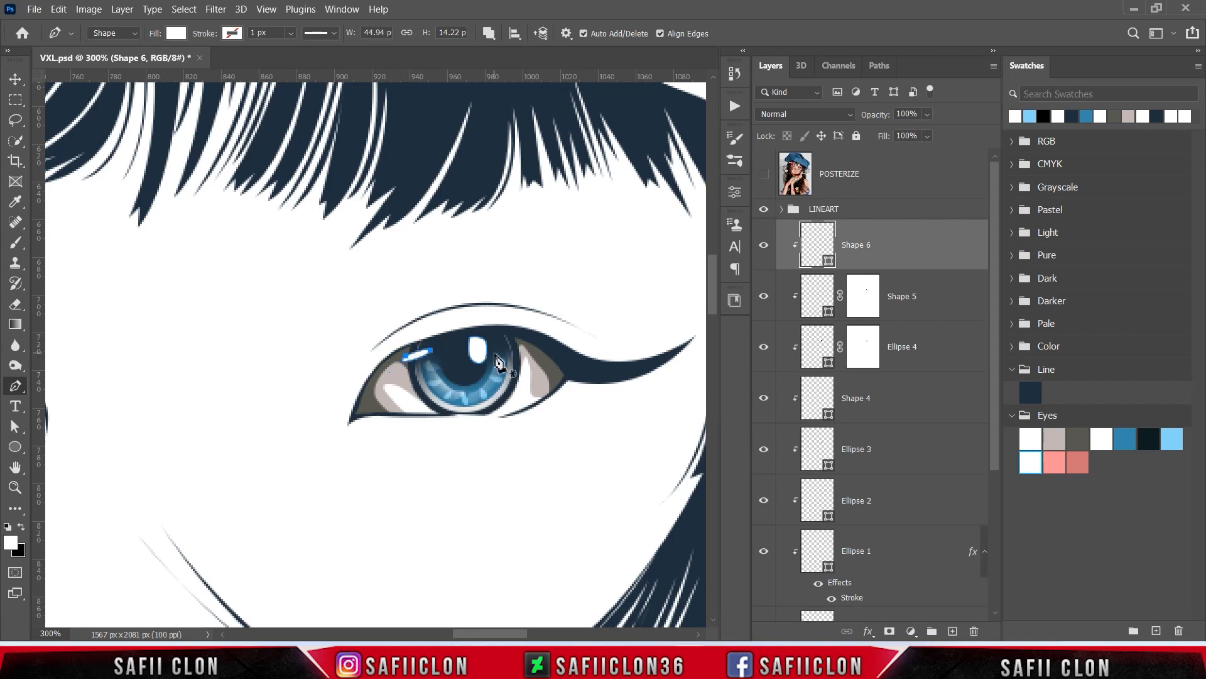
- Add a layer mask to Shape 6 and set the Brush tool to 9% opacity
key("ctrl+minus")
key("ctrl+minus")
key("ctrl+minus")
key("ctrl+minus")
key("ctrl+minus")
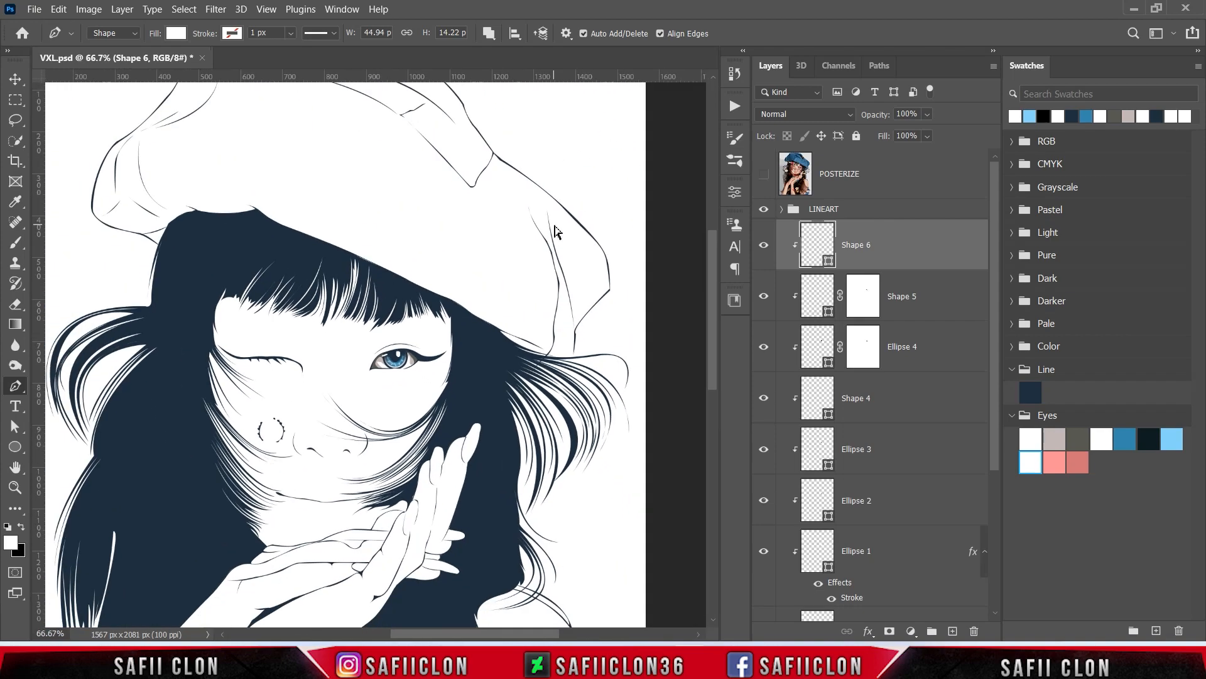
key("ctrl+plus")
key("ctrl+plus")
key("ctrl+plus")
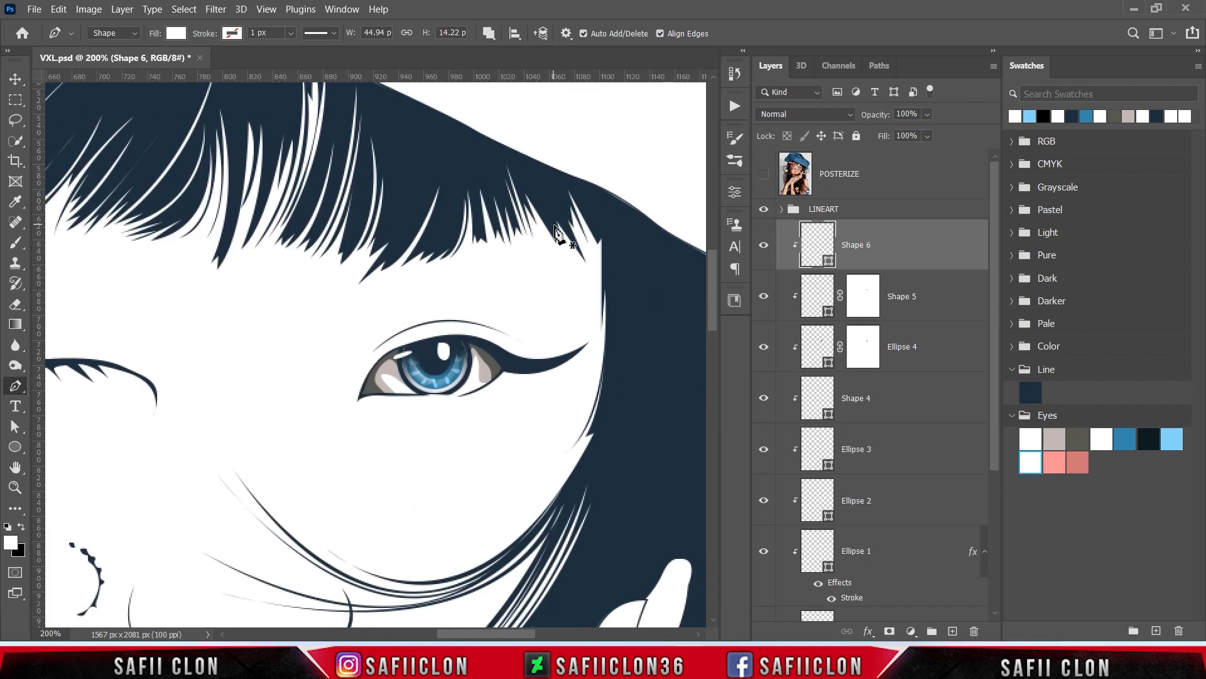
left_click(915, 251)
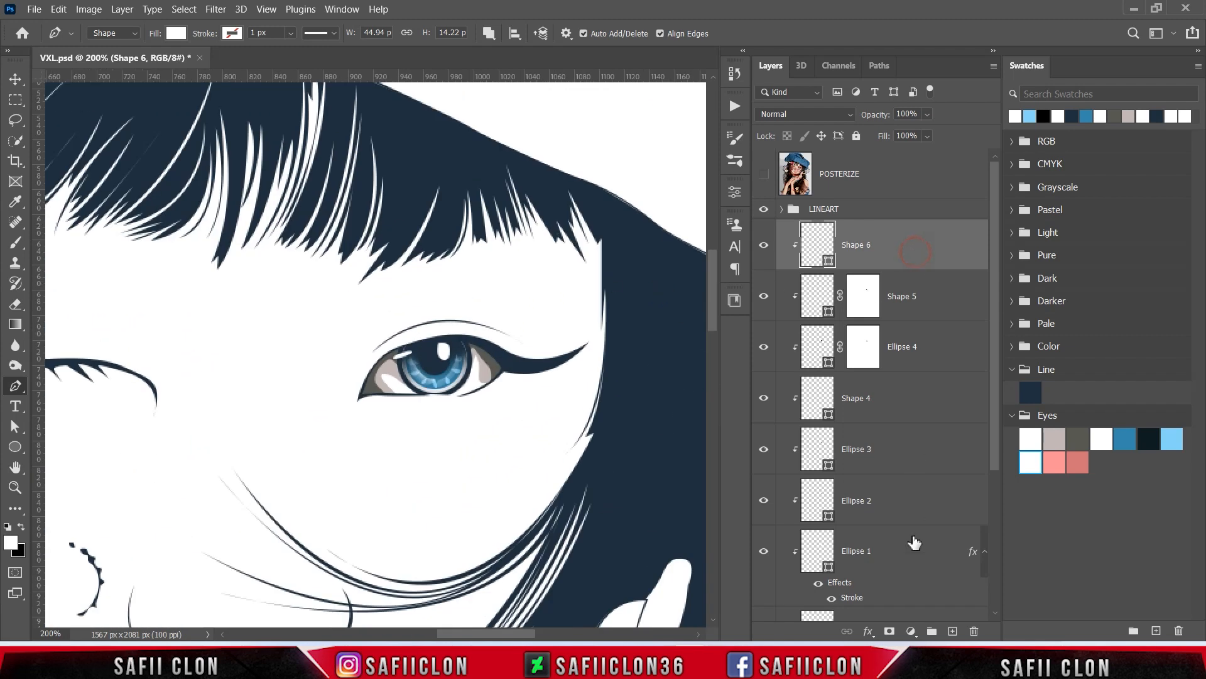
left_click(891, 631)
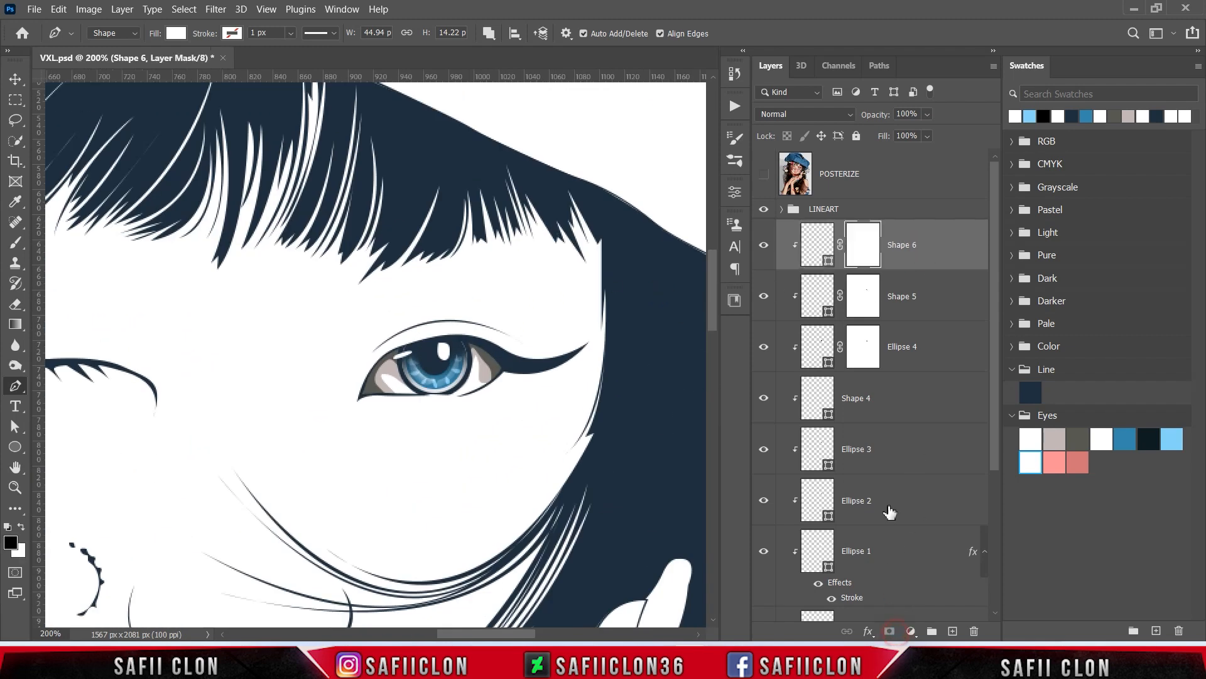
right_click(24, 250)
left_click(50, 240)
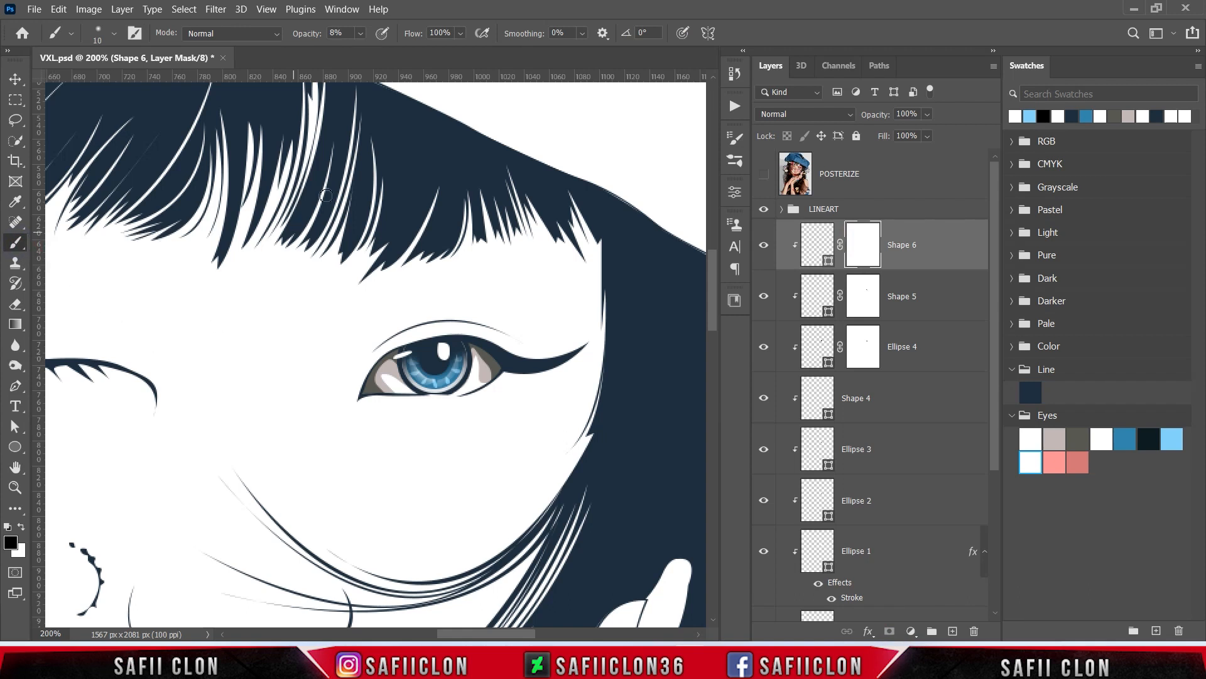
left_click(361, 33)
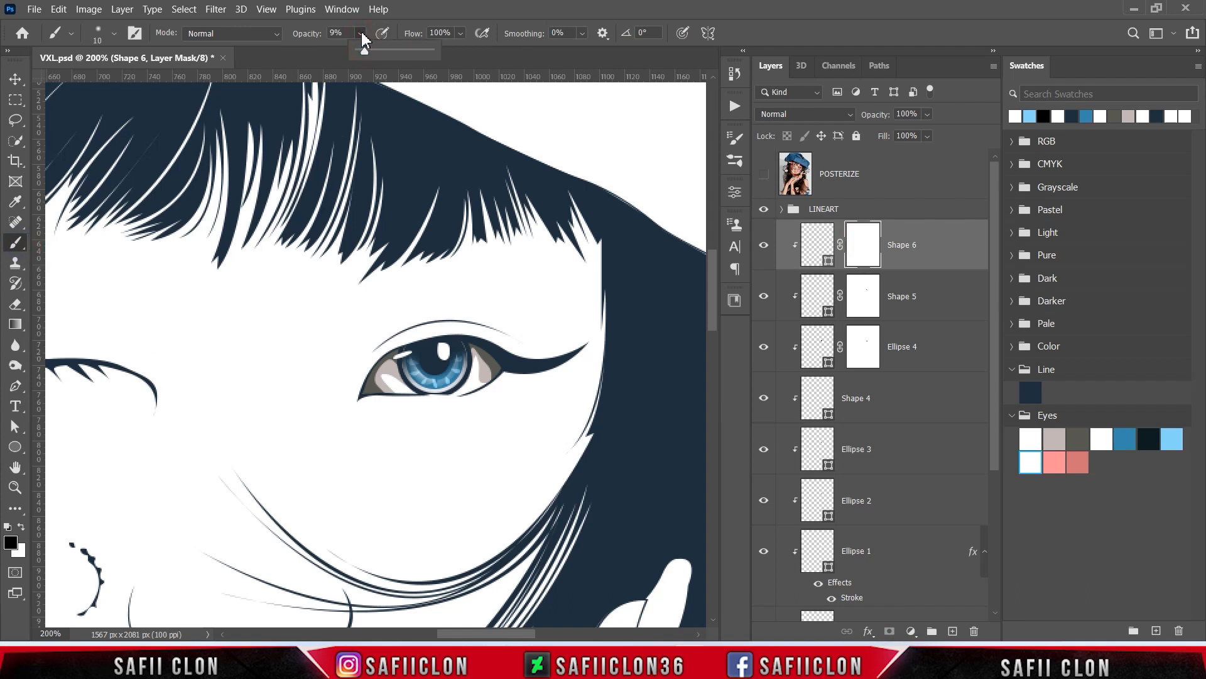
left_click(361, 35)
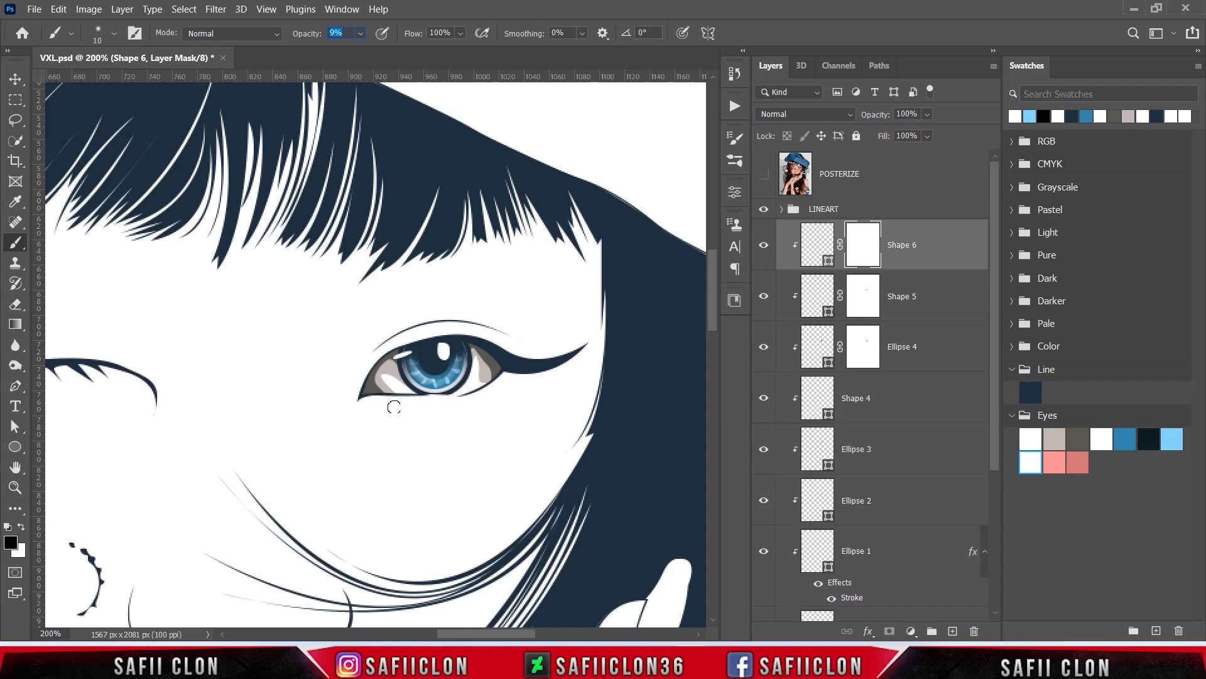
- Paint black on the Shape 6 mask with a 15 px brush to fade the slanted streak on the upper-left iris
key("ctrl+plus")
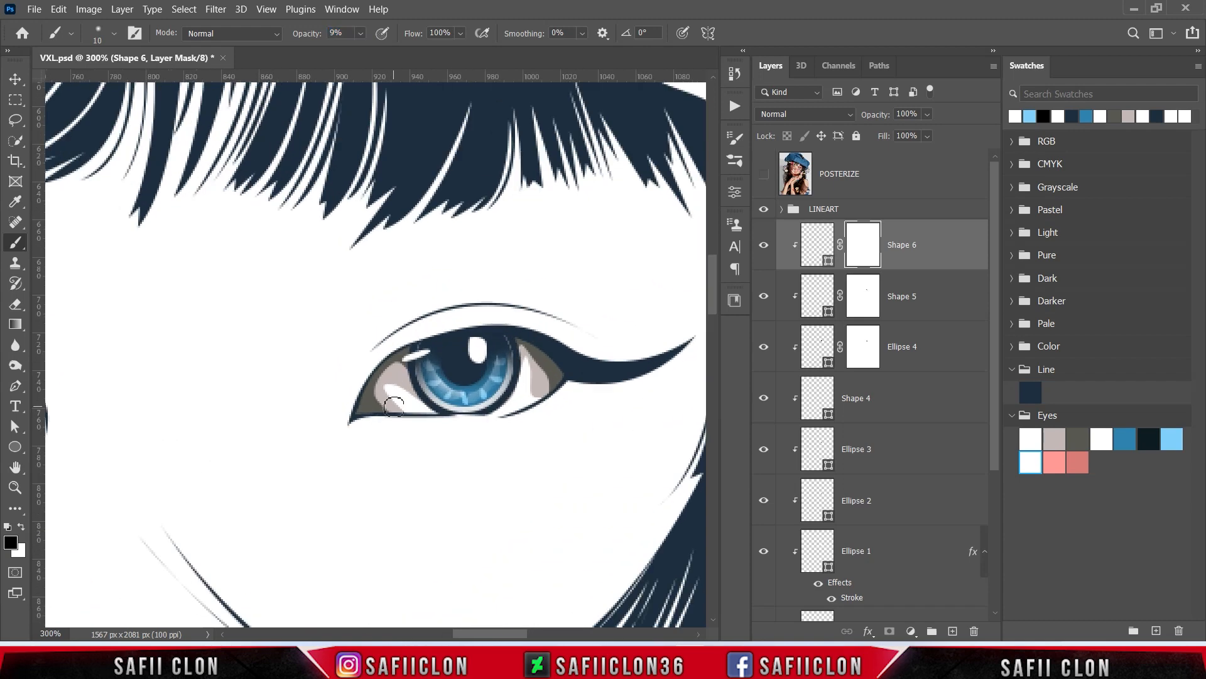
key("bracketright")
mouse_move(416, 356)
left_mouse_down()
mouse_move(382, 376)
mouse_move(448, 340)
left_mouse_up()
left_click_drag(391, 372, 446, 348)
- Soften the rounded pupil highlight by painting black over it on the Shape 6 mask
scroll(394, 431, "down", 5)
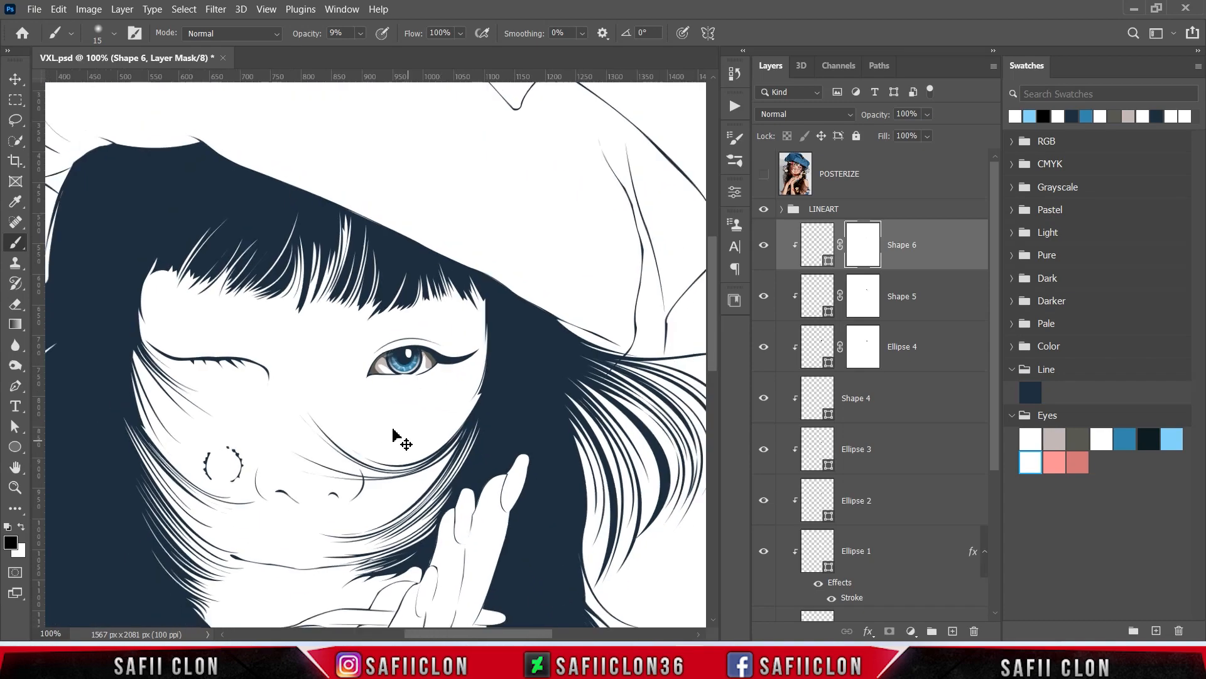
scroll(394, 431, "up", 2)
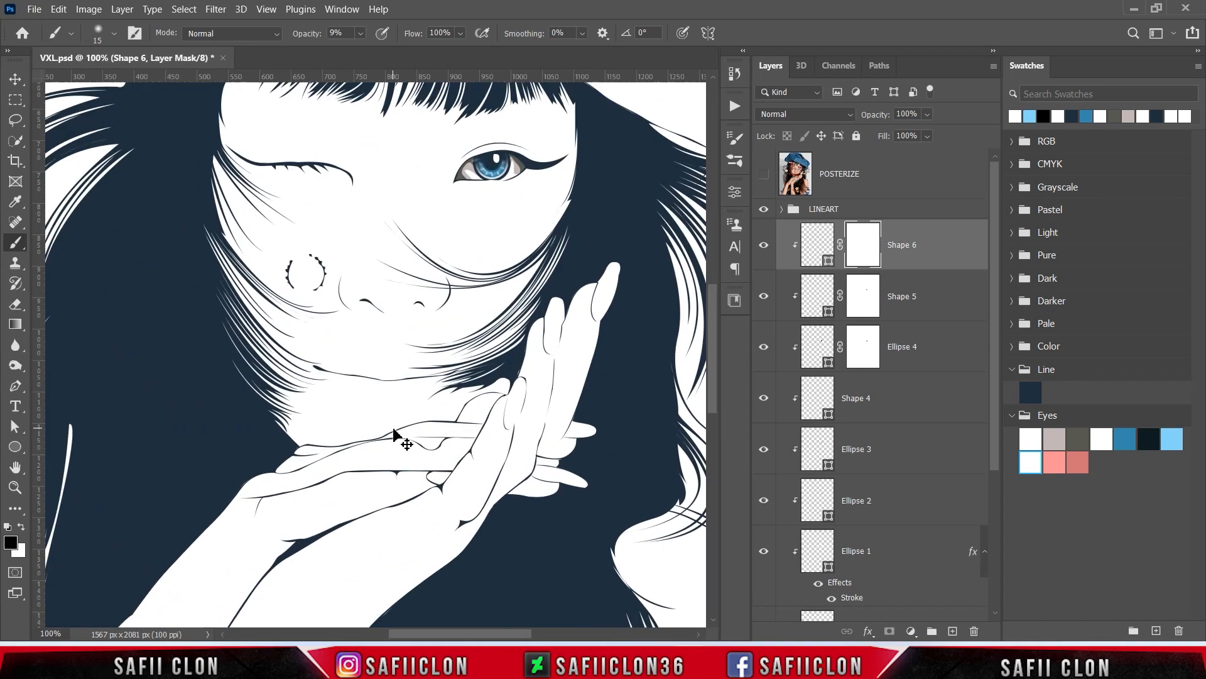
scroll(533, 297, "up", 1)
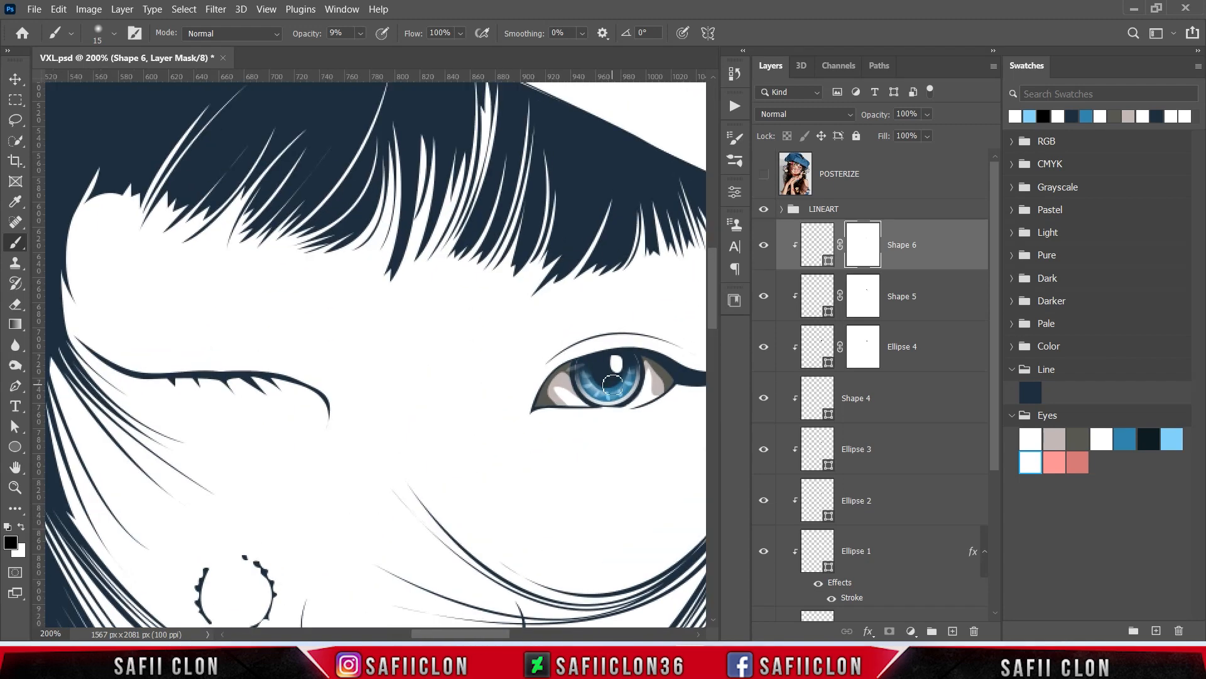
scroll(481, 490, "right", 5)
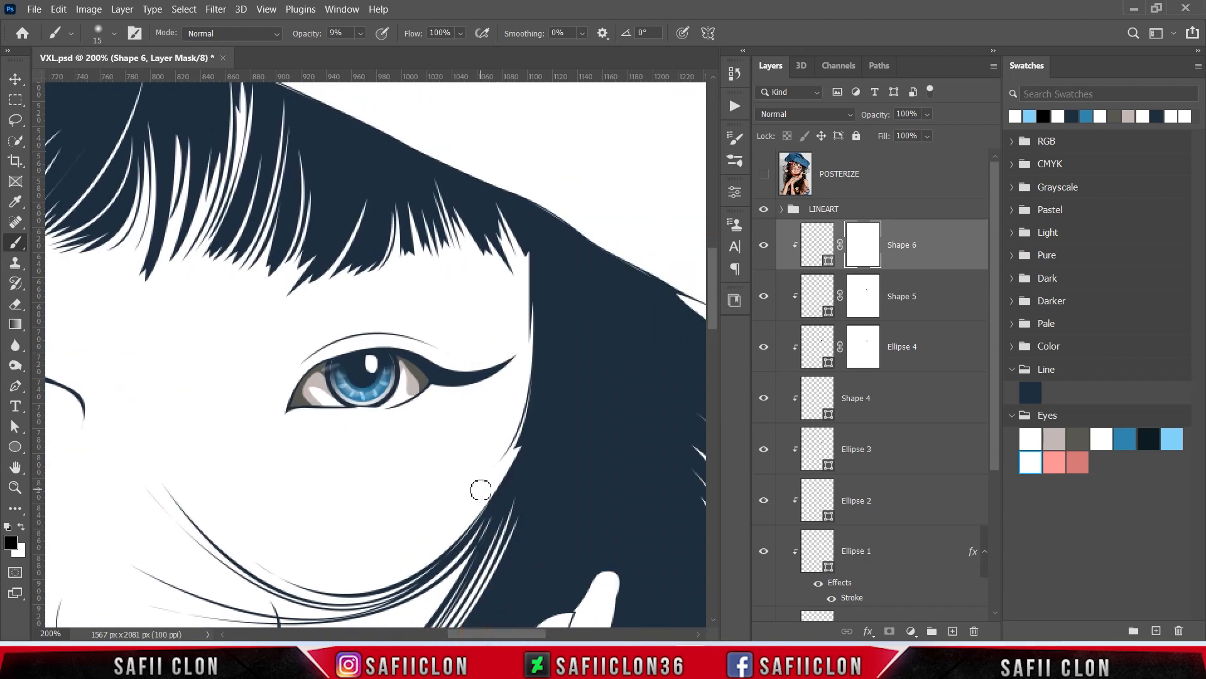
mouse_move(369, 355)
left_mouse_down()
mouse_move(406, 343)
mouse_move(388, 347)
mouse_move(400, 355)
mouse_move(342, 359)
mouse_move(410, 345)
mouse_move(364, 369)
mouse_move(402, 354)
left_mouse_up()
key("ctrl+minus")
key("ctrl+minus")
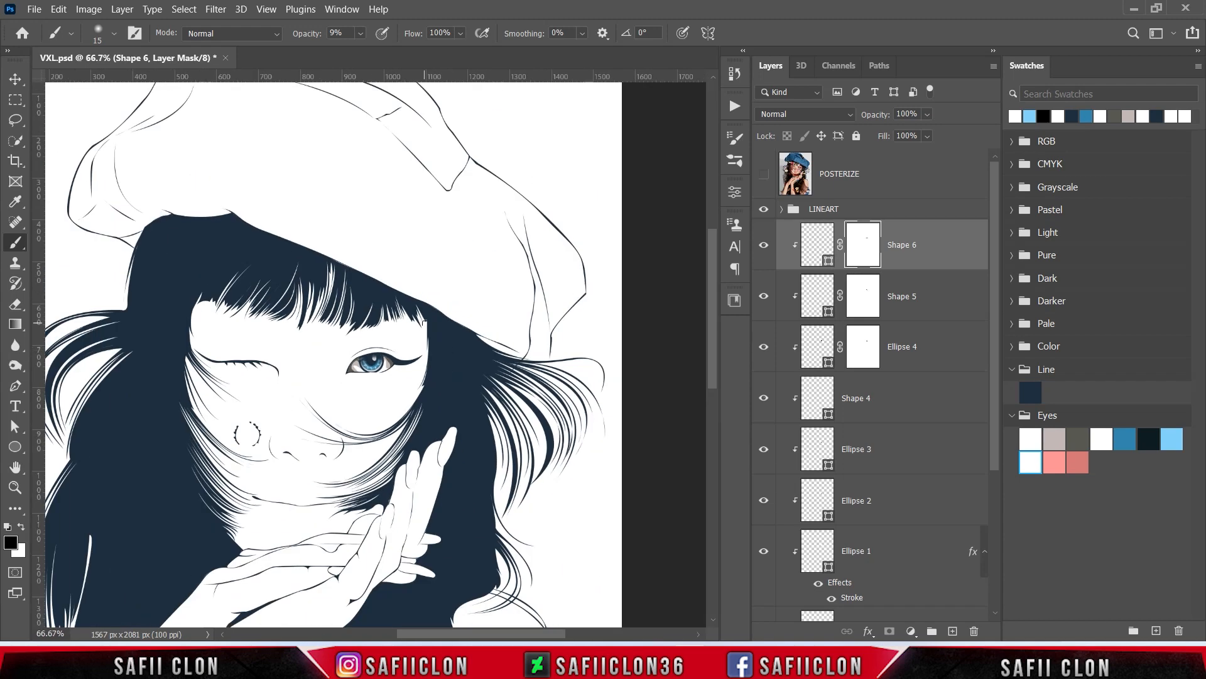
- Draw a closed Pen shape about 40 × 23 px around the open eye's inner corner on a new layer, using the POSTERIZE photo as reference
left_click_drag(16, 386, 63, 389)
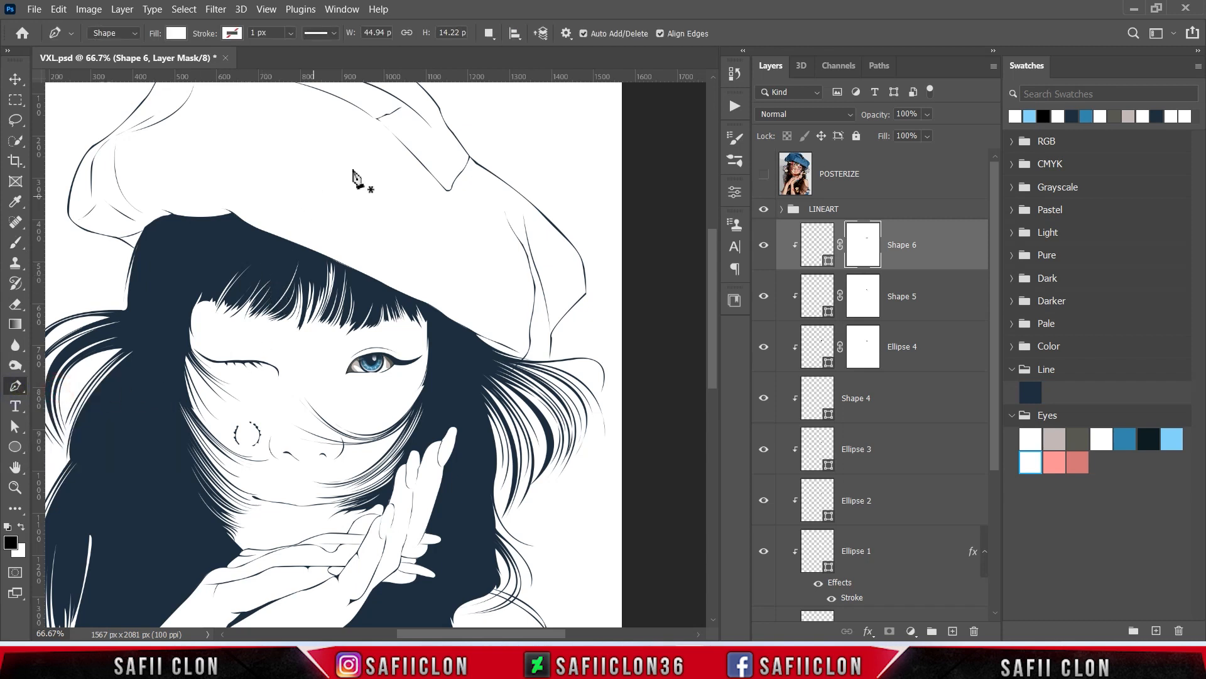
left_click(485, 33)
left_click(506, 46)
key("ctrl+plus")
key("ctrl+plus")
key("ctrl+plus")
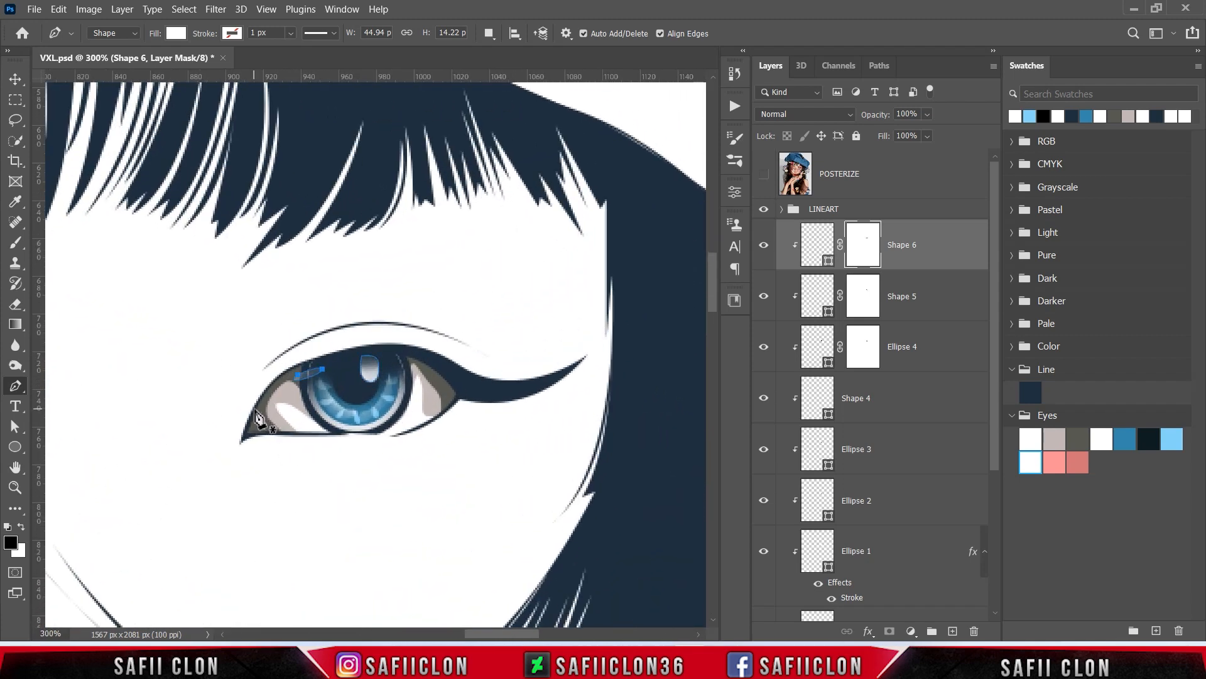
left_click(255, 409)
left_click(764, 175)
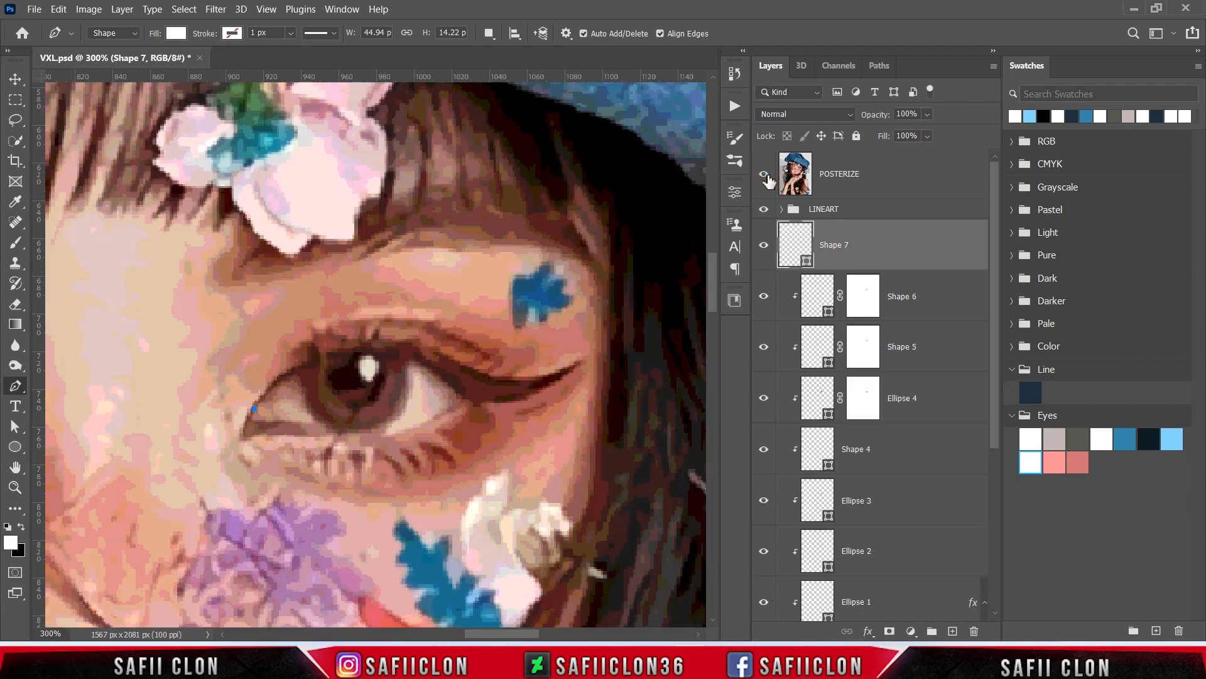
left_click_drag(291, 431, 331, 432)
left_click(765, 178)
left_click(283, 445)
left_click(247, 451)
left_click(232, 439)
left_click(232, 415)
left_click(254, 409)
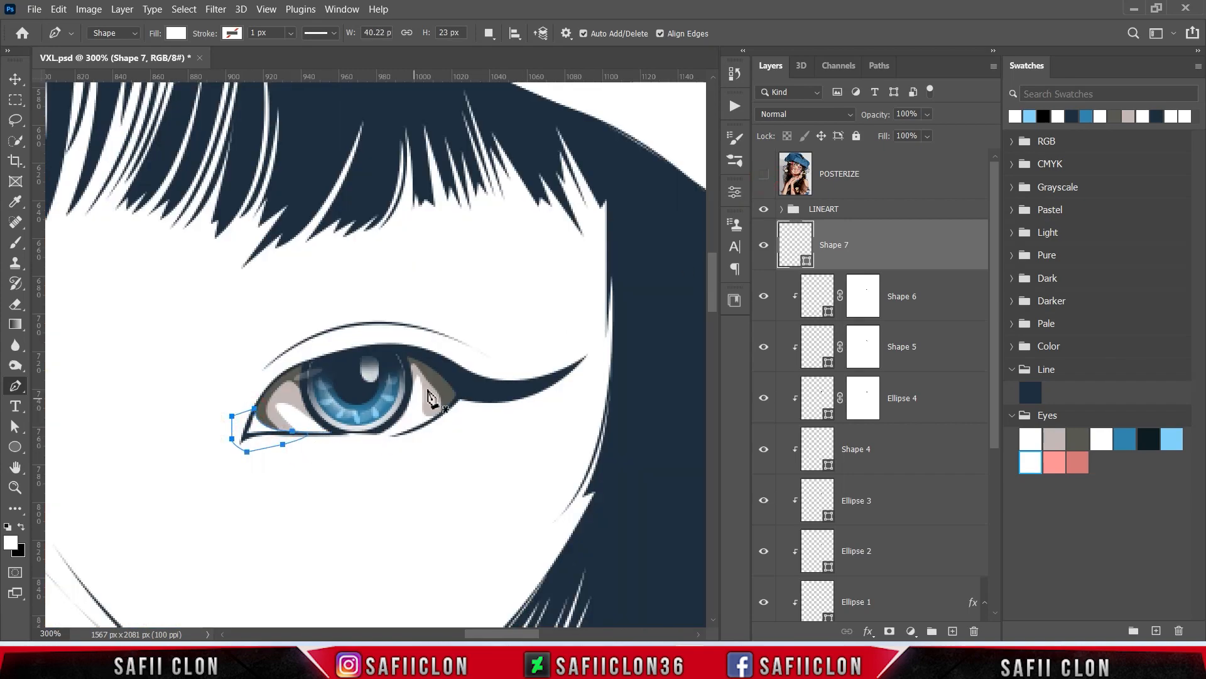
- Fill Shape 7 with the pink Eyes swatch (fa9196) and clip it to the layers below
double_click(806, 264)
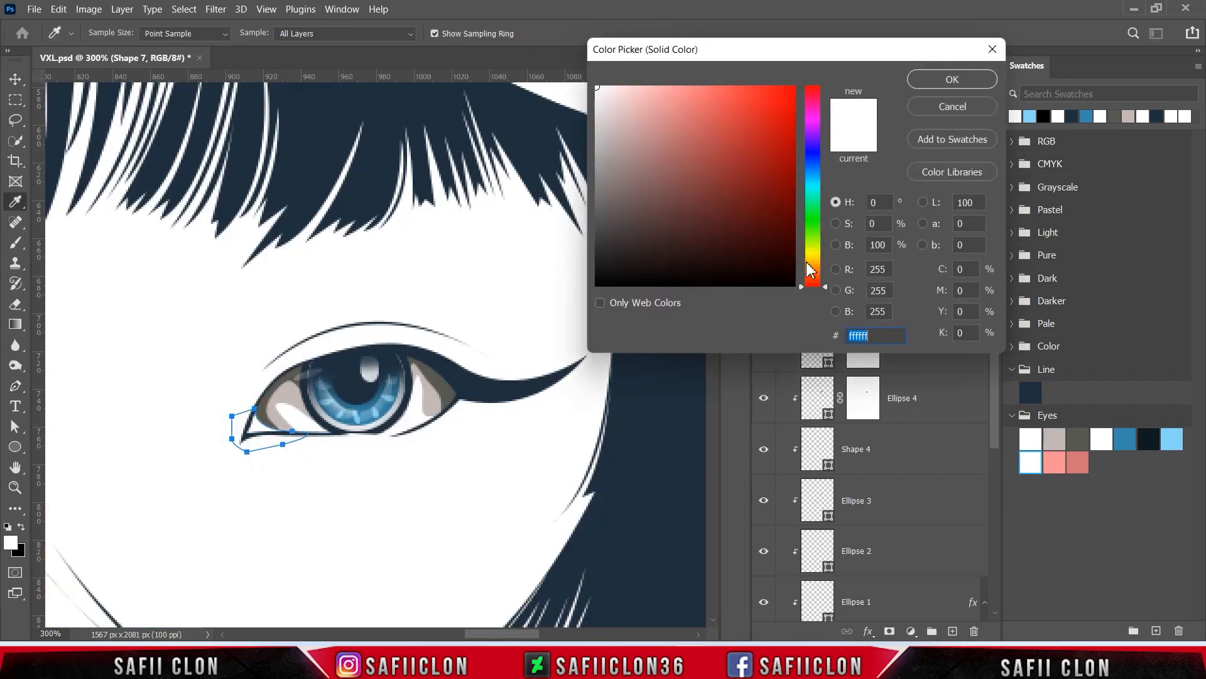
left_click(1059, 459)
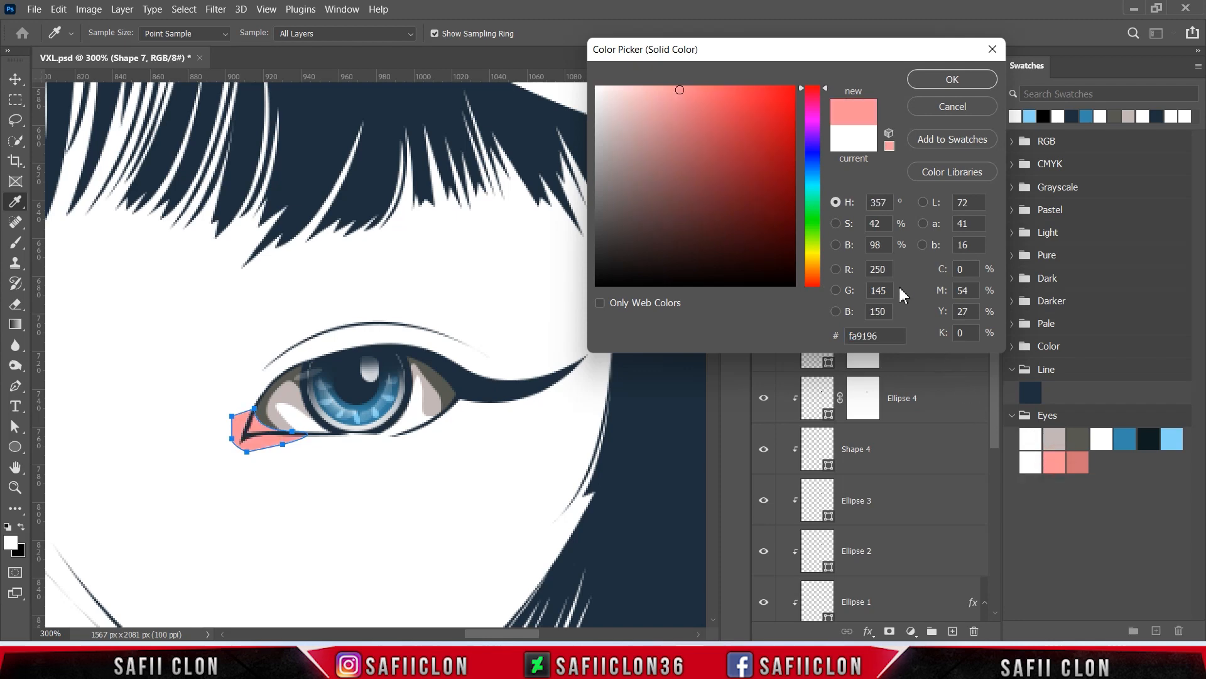
left_click(935, 79)
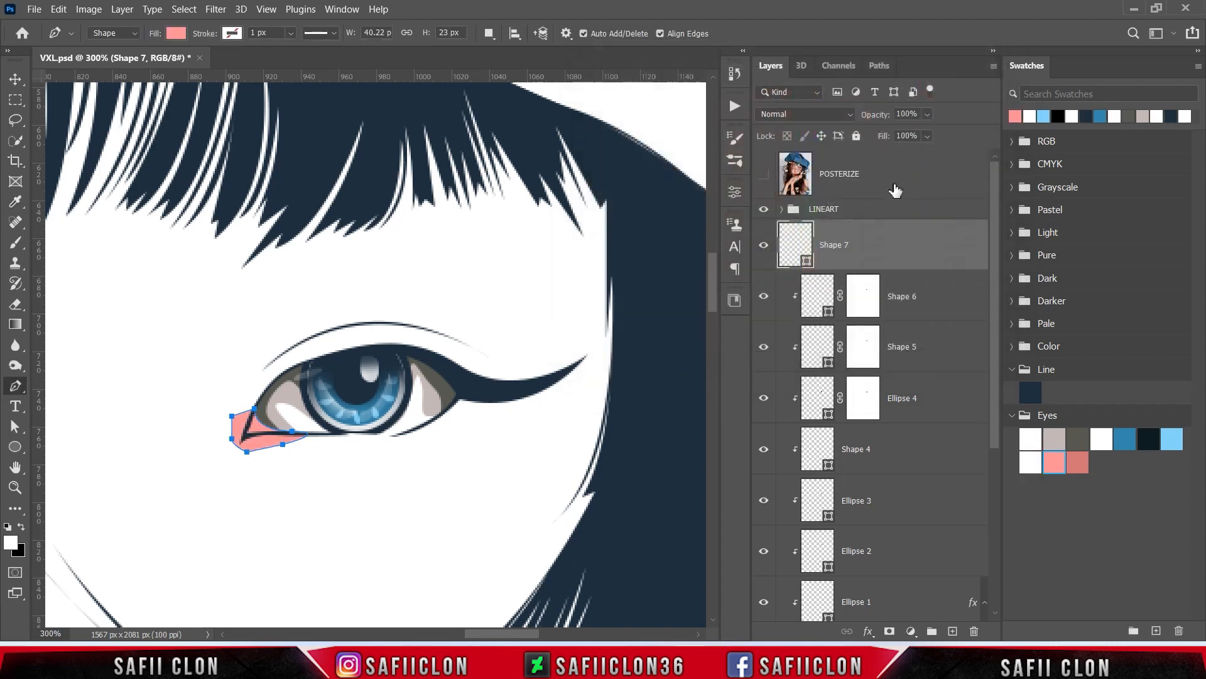
right_click(877, 243)
left_click(918, 305)
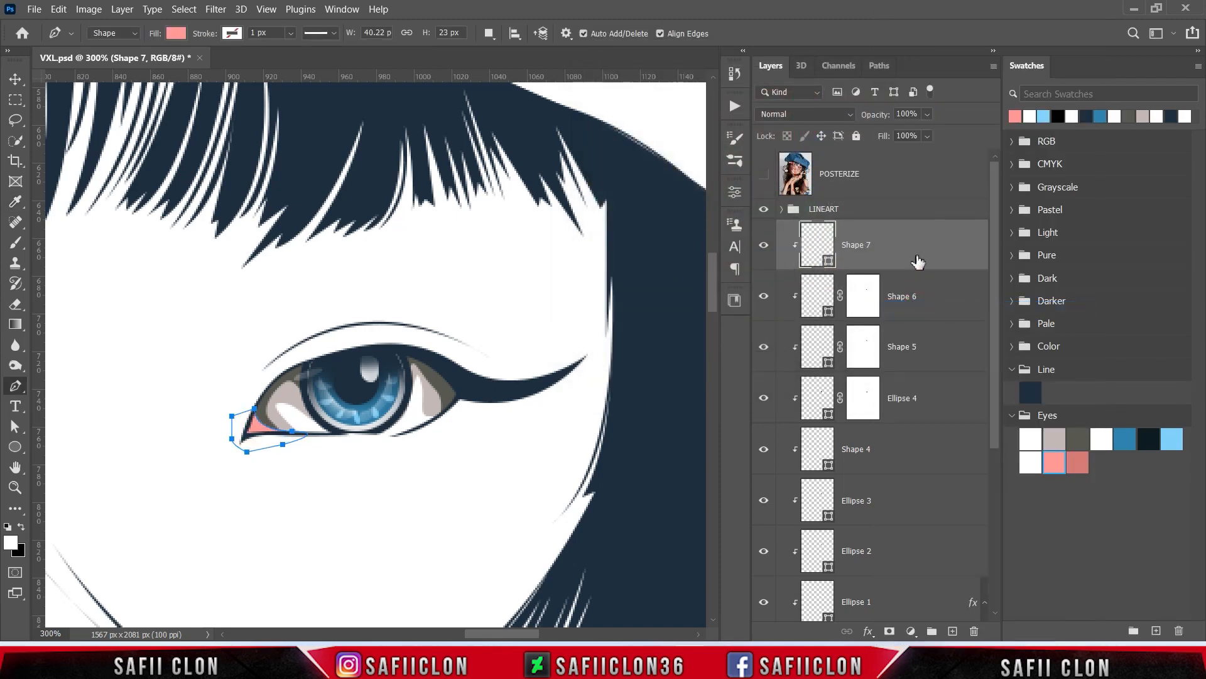
- Draw a closed Pen shape about 34 × 25 px around the open eye's inner corner on a new layer, notched inside the pink area
left_click(490, 35)
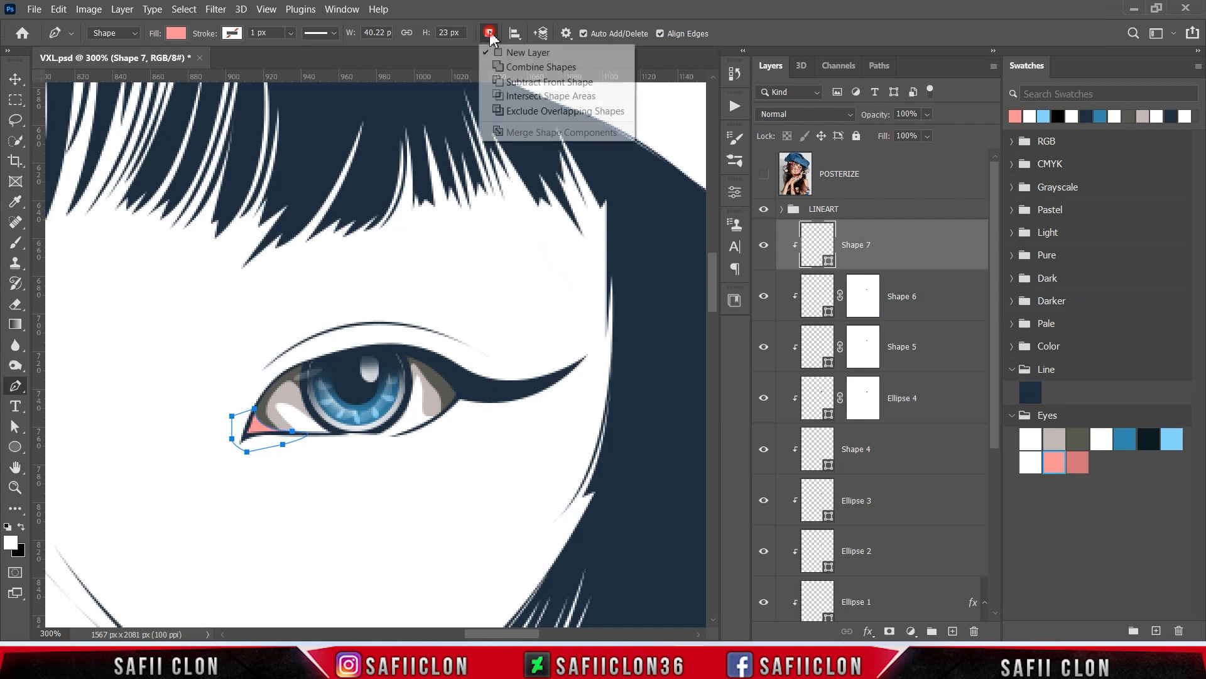
left_click(528, 53)
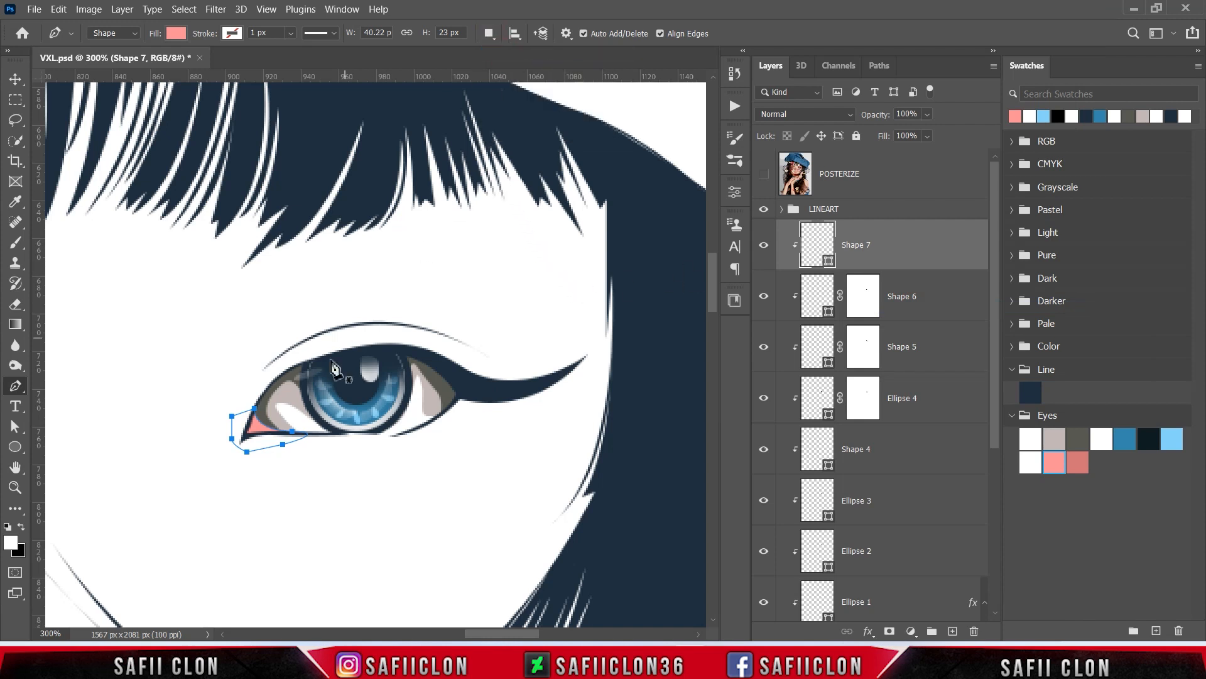
left_click(257, 400)
left_click(259, 431)
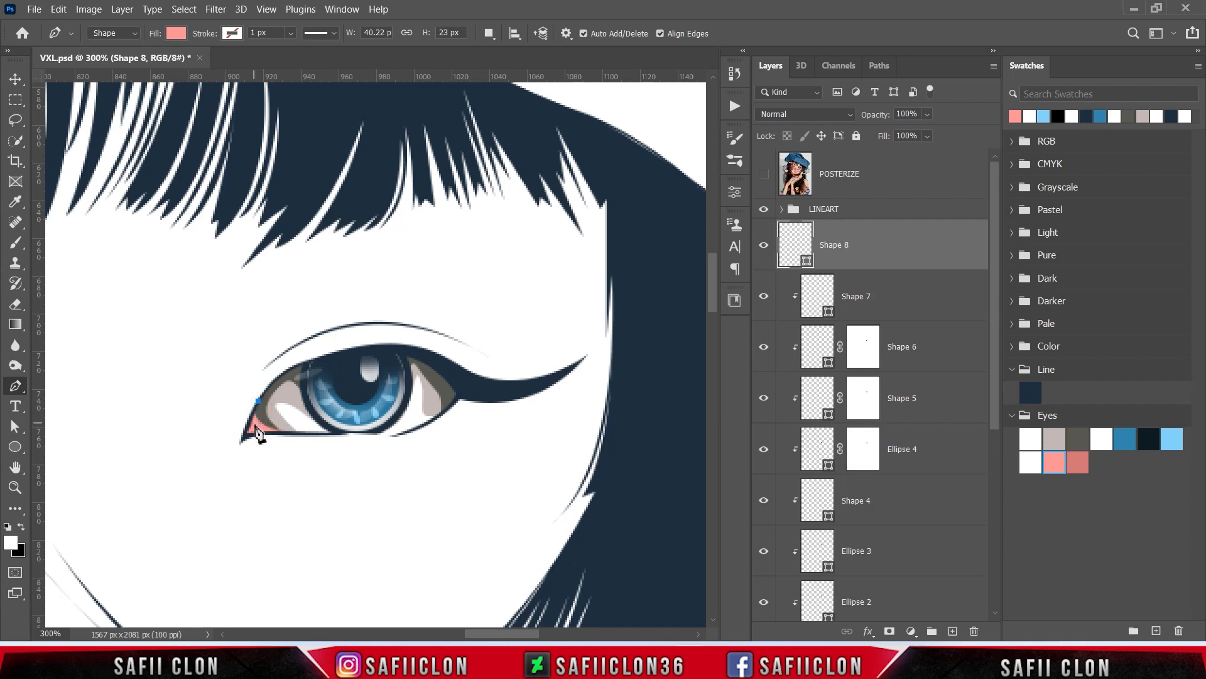
left_click(255, 422)
left_click(251, 429)
left_click_drag(265, 427, 239, 449)
left_click(234, 440)
left_click(233, 427)
left_click(243, 416)
left_click(257, 401)
- Fill Shape 8 with the dark pink Eyes swatch adjusted to cc676b and clip it to the layers below
double_click(807, 261)
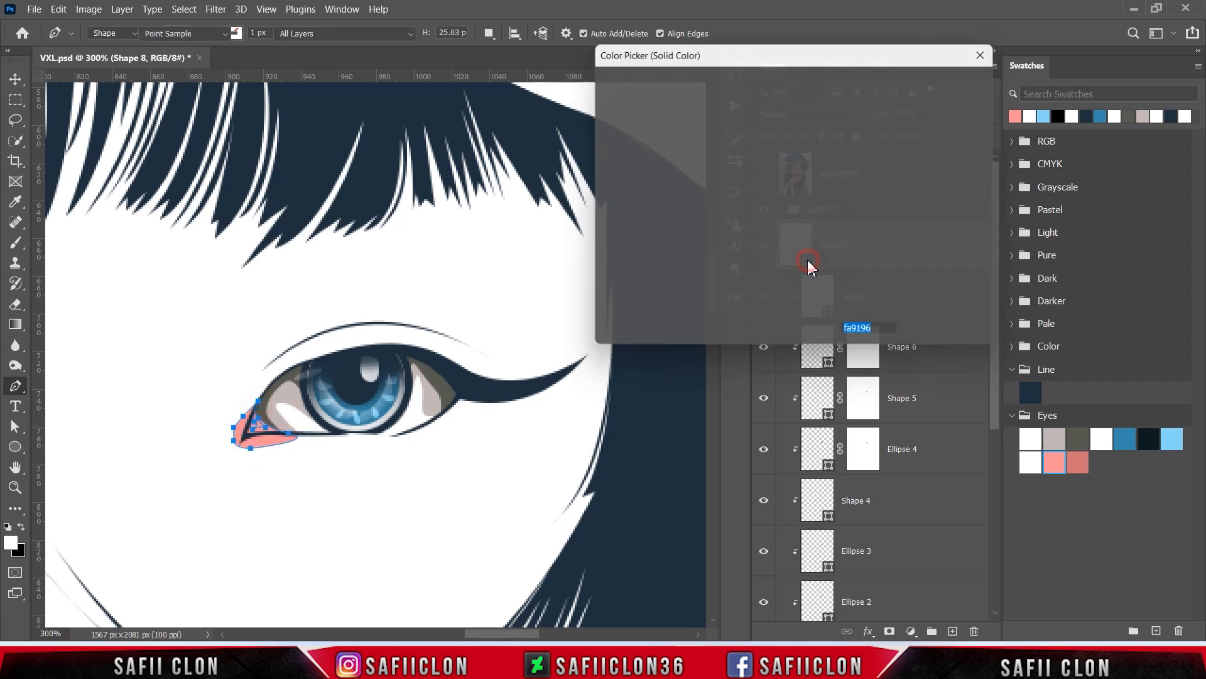
left_click(1082, 461)
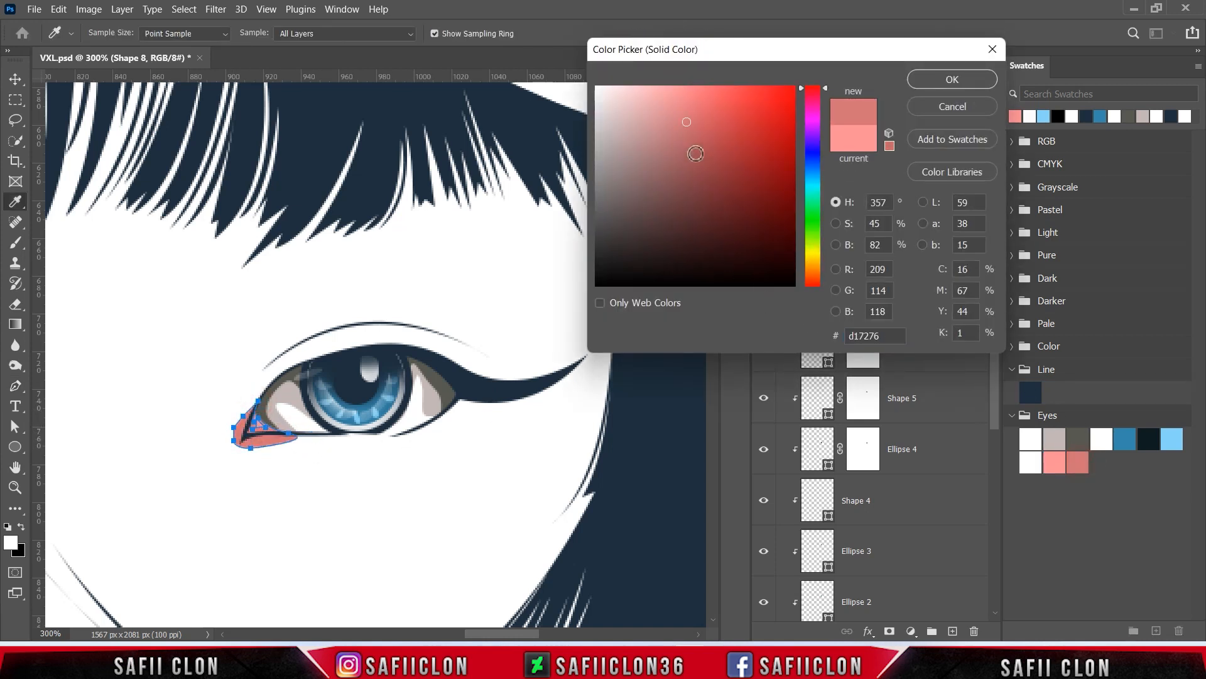
left_click_drag(690, 124, 695, 127)
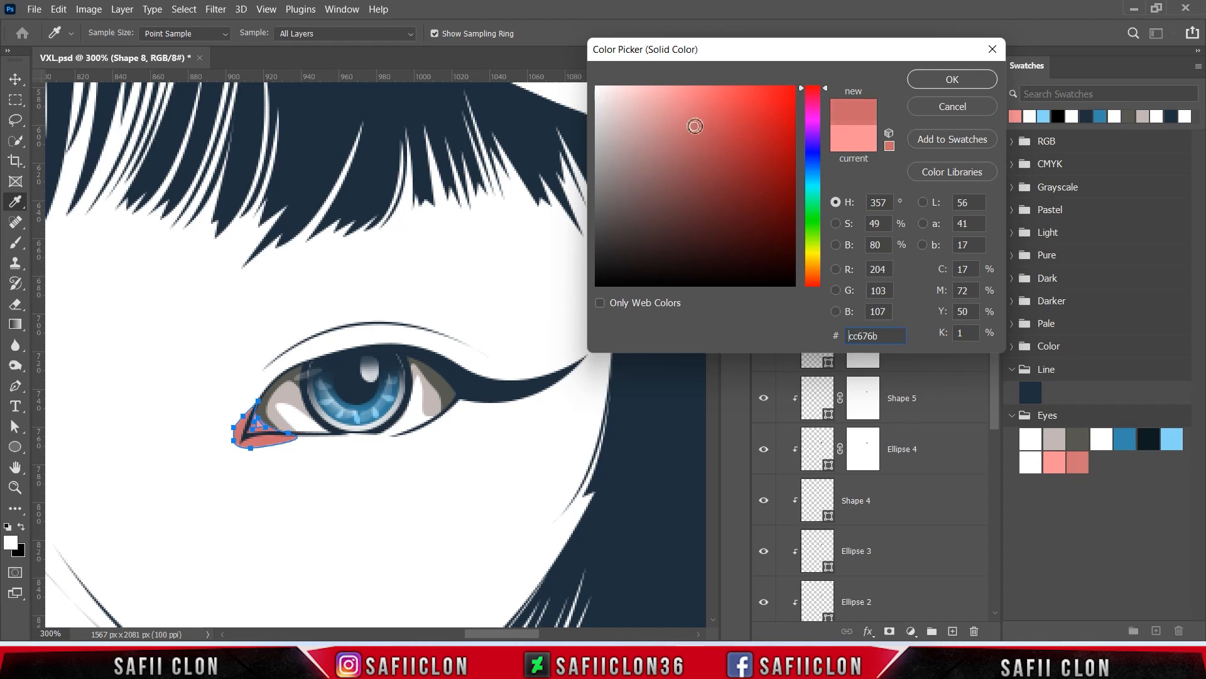
left_click(946, 80)
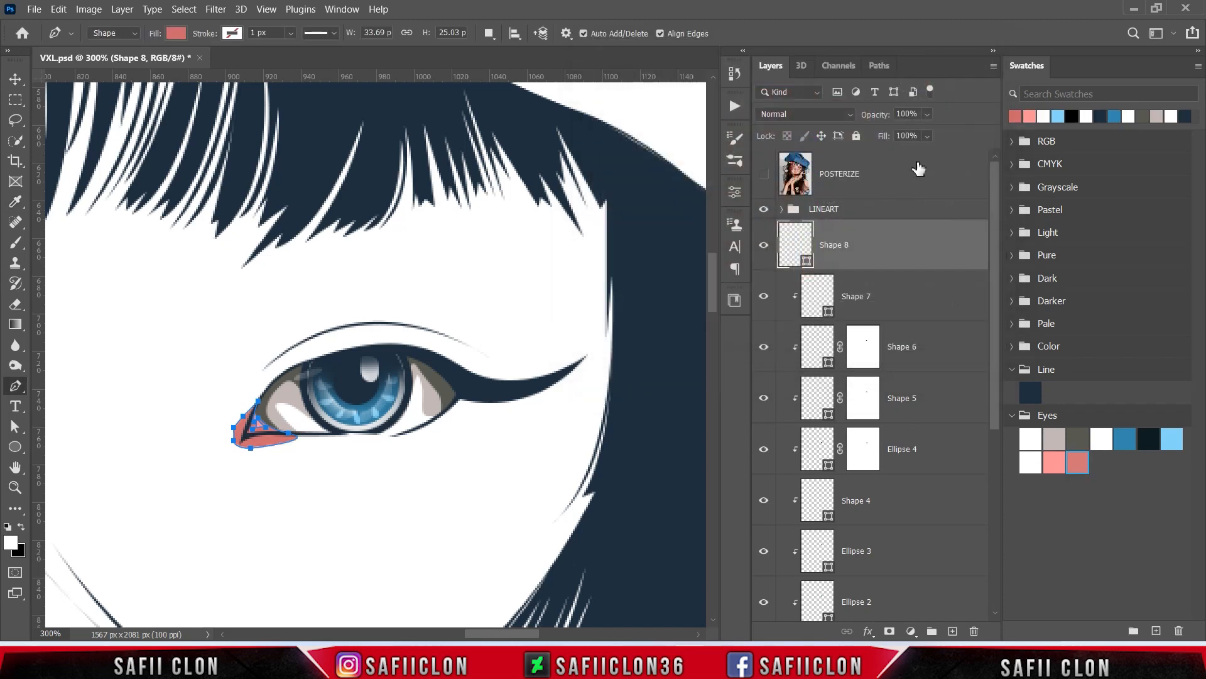
right_click(898, 237)
left_click(968, 311)
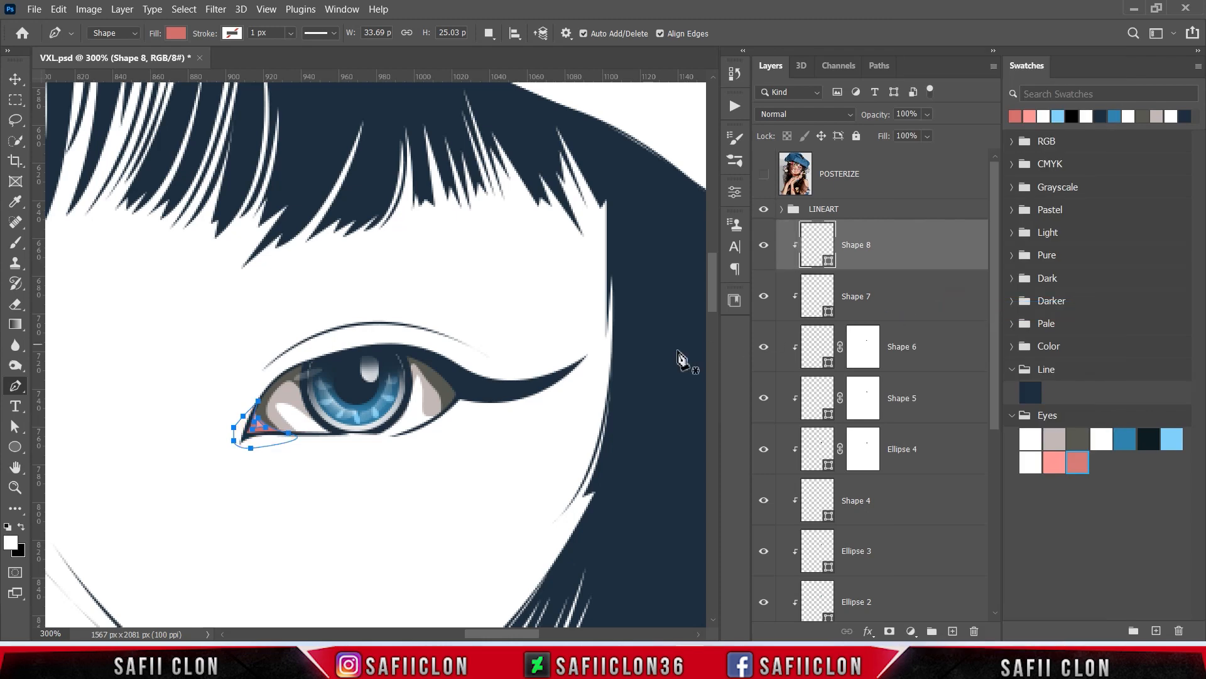
key("Escape")
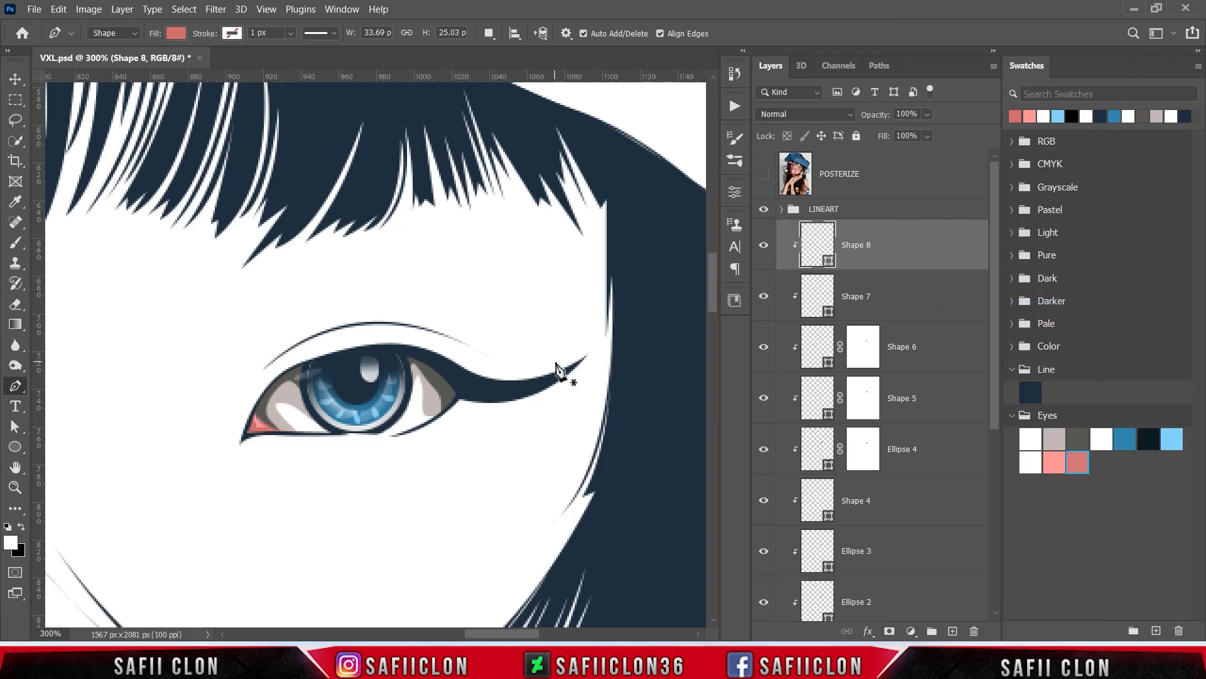
- Examine the coloured eye in the context of the whole portrait
key("ctrl+minus")
key("ctrl+minus")
key("ctrl+minus")
key("ctrl+minus")
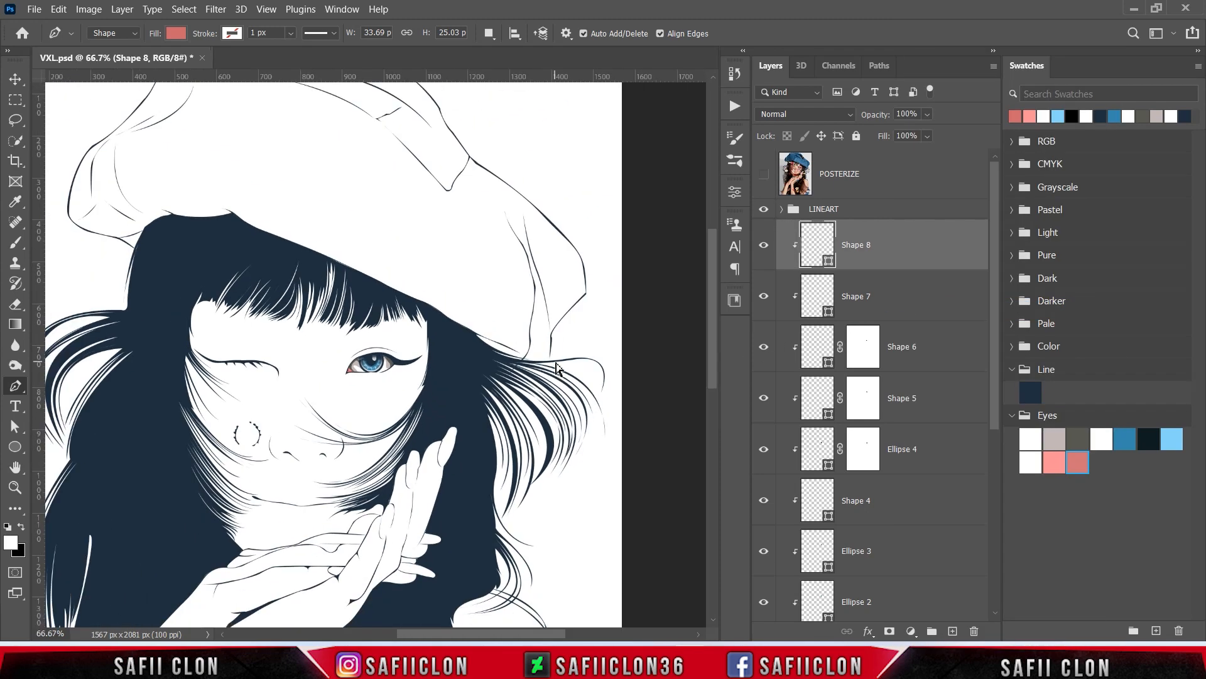
key("ctrl+minus")
key("ctrl+minus")
key("ctrl+plus")
key("ctrl+plus")
key("ctrl+plus")
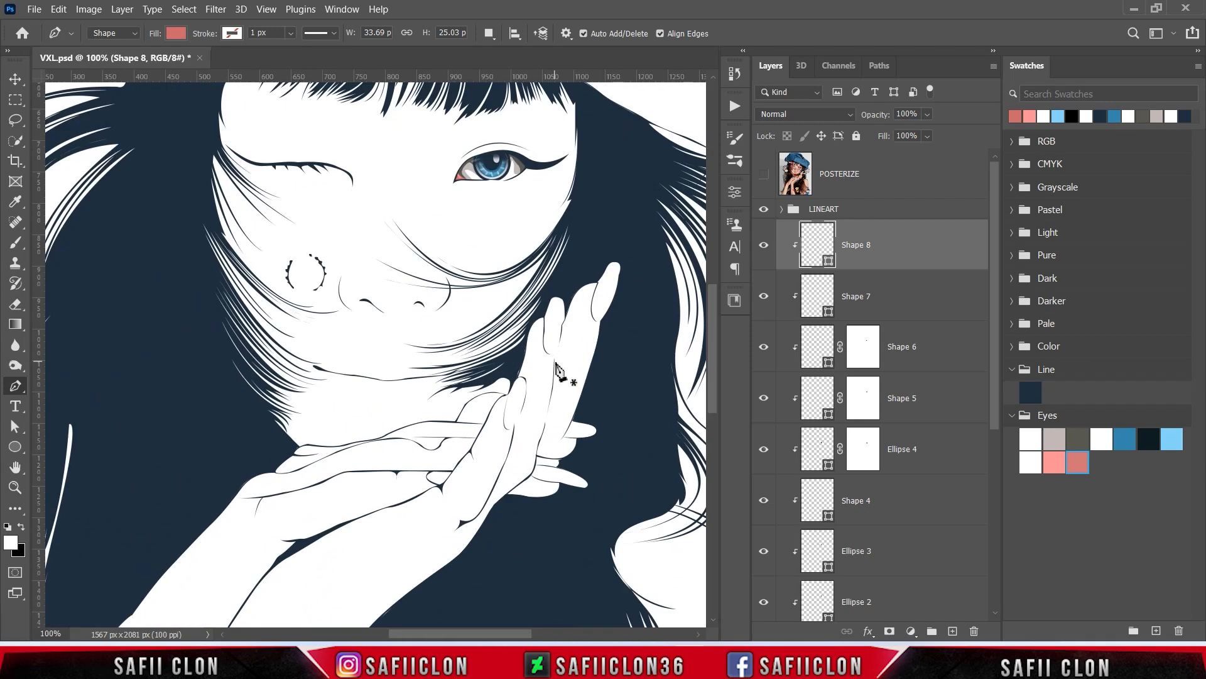
scroll(602, 389, "up", 3)
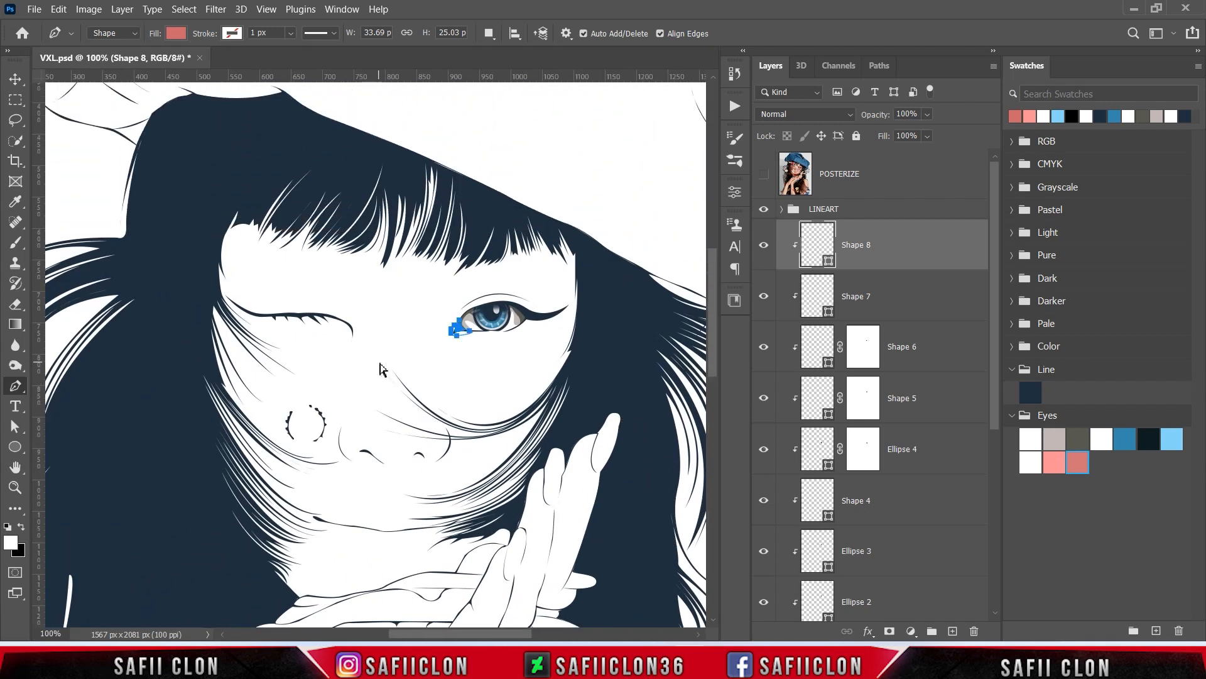
- Start a new Pen shape along the open eye's inner lower and upper lid edges, using the POSTERIZE photo as reference
key("ctrl+plus")
left_click_drag(488, 631, 527, 627)
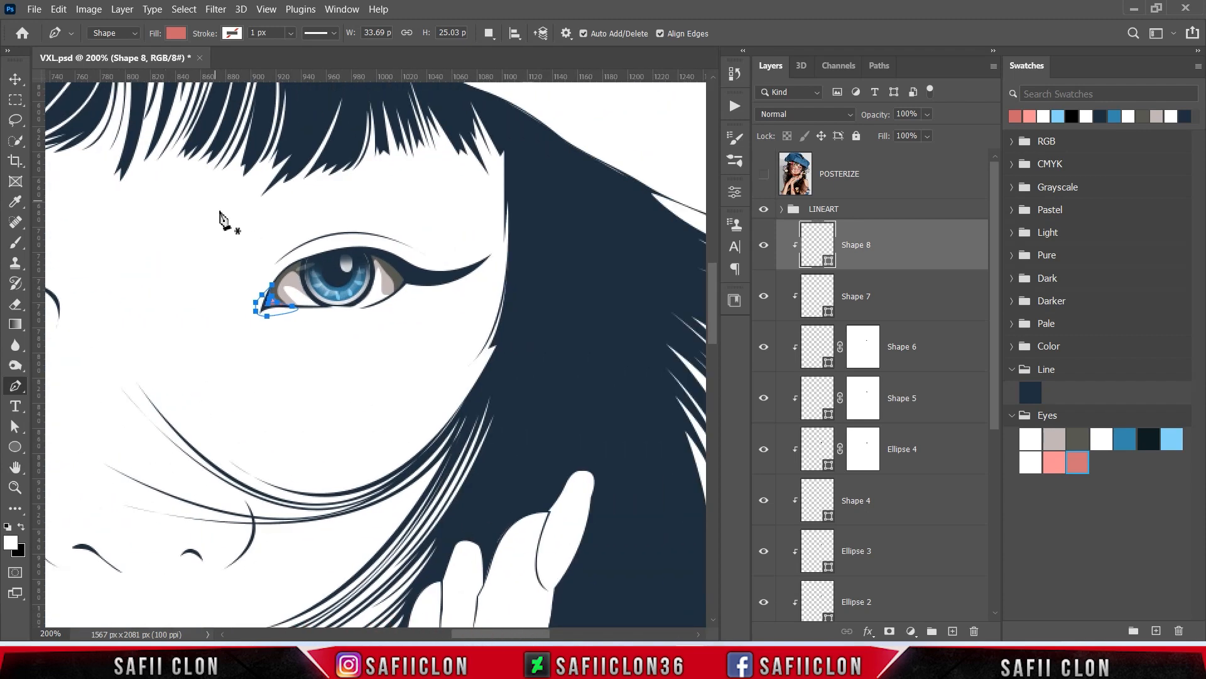
left_click(312, 307)
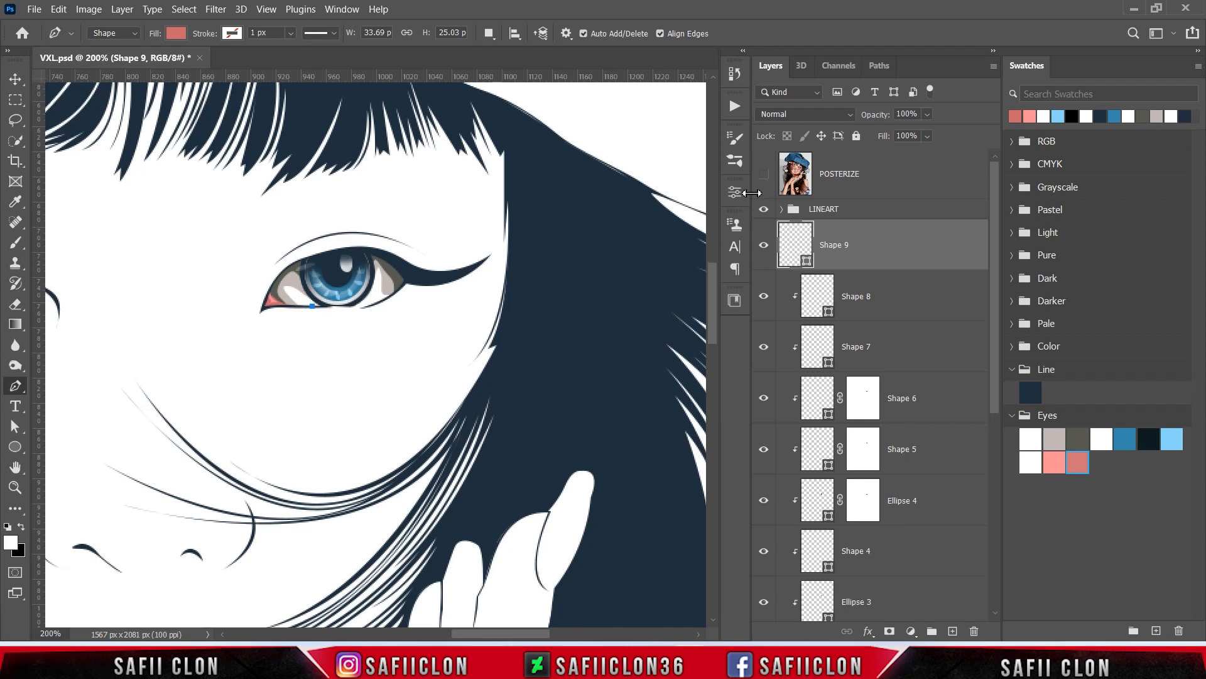
left_click(763, 175)
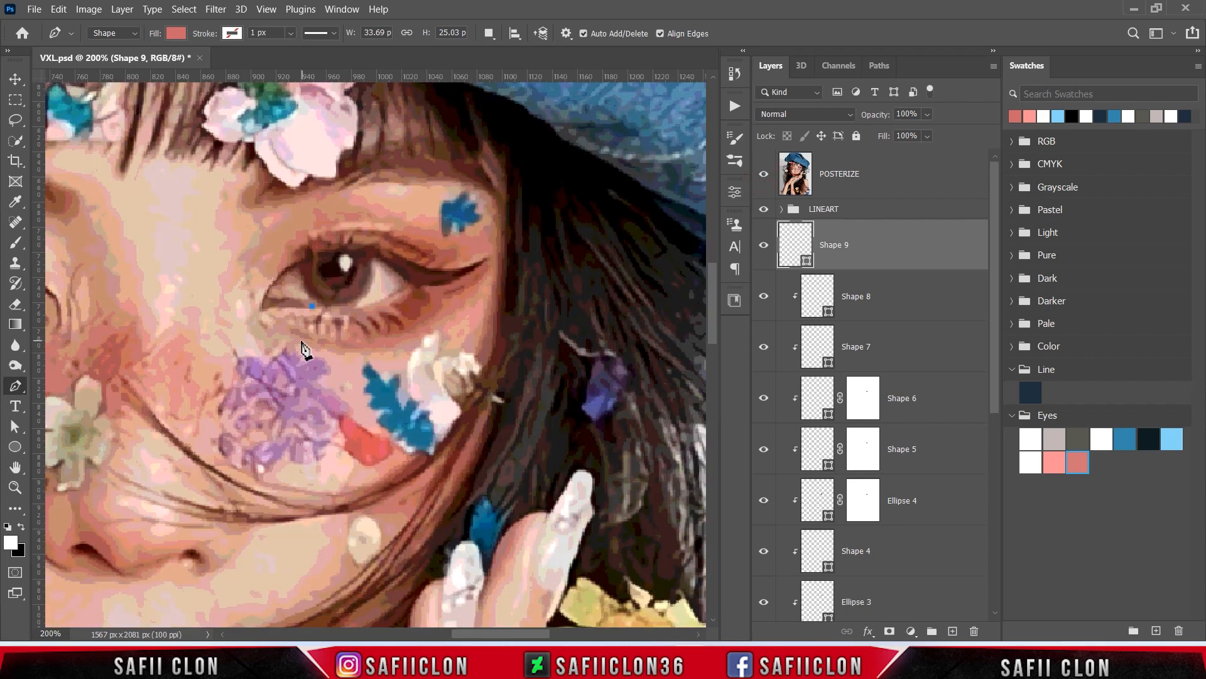
left_click(249, 302)
left_click(276, 298, "alt")
left_click(763, 176)
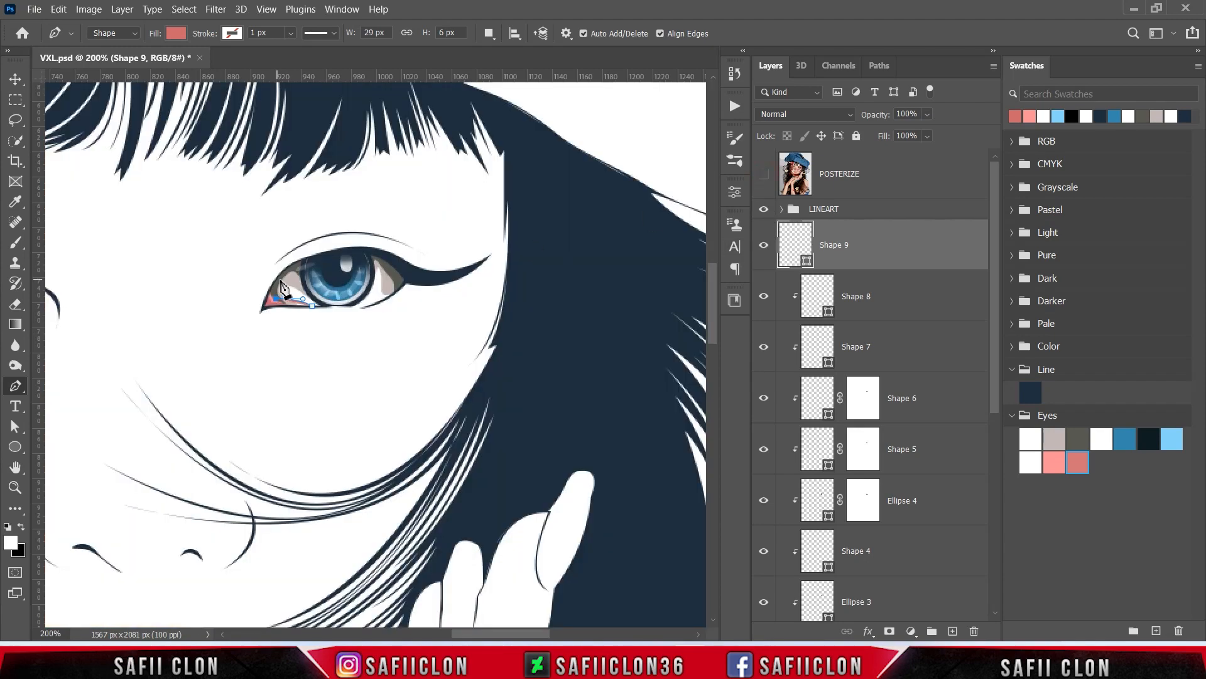
left_click(306, 254)
left_click(764, 177)
left_click_drag(376, 263, 400, 275)
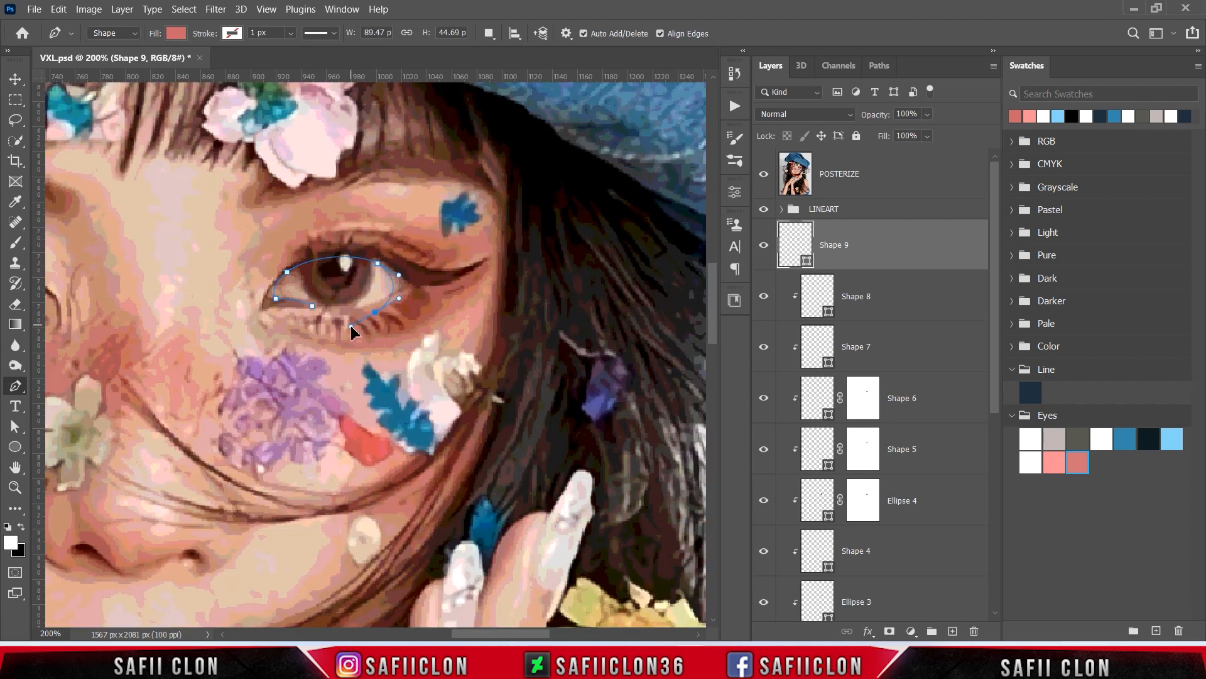
- Close the Shape 9 path with a wide outline around the outside of the eye, about 191 × 112 px overall
left_click(456, 283)
left_click(367, 207)
left_click(262, 235)
left_click(217, 280)
left_click(224, 348)
left_click(287, 336)
left_click(338, 318)
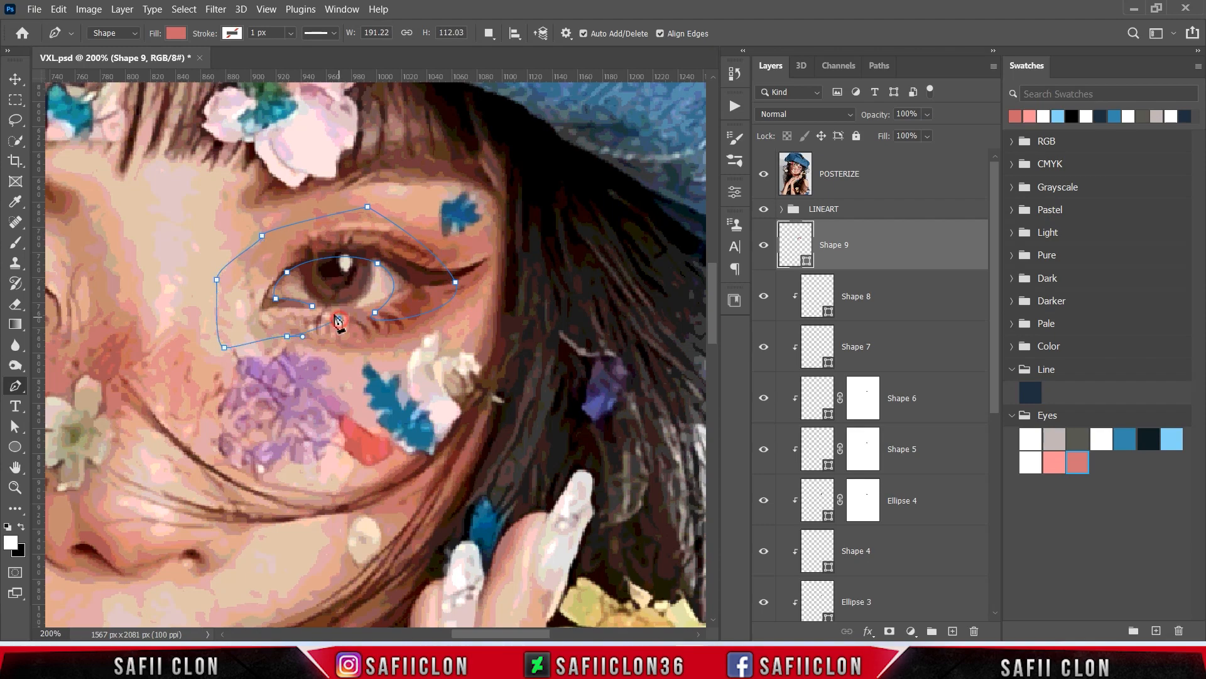
left_click(762, 181)
left_click(313, 307)
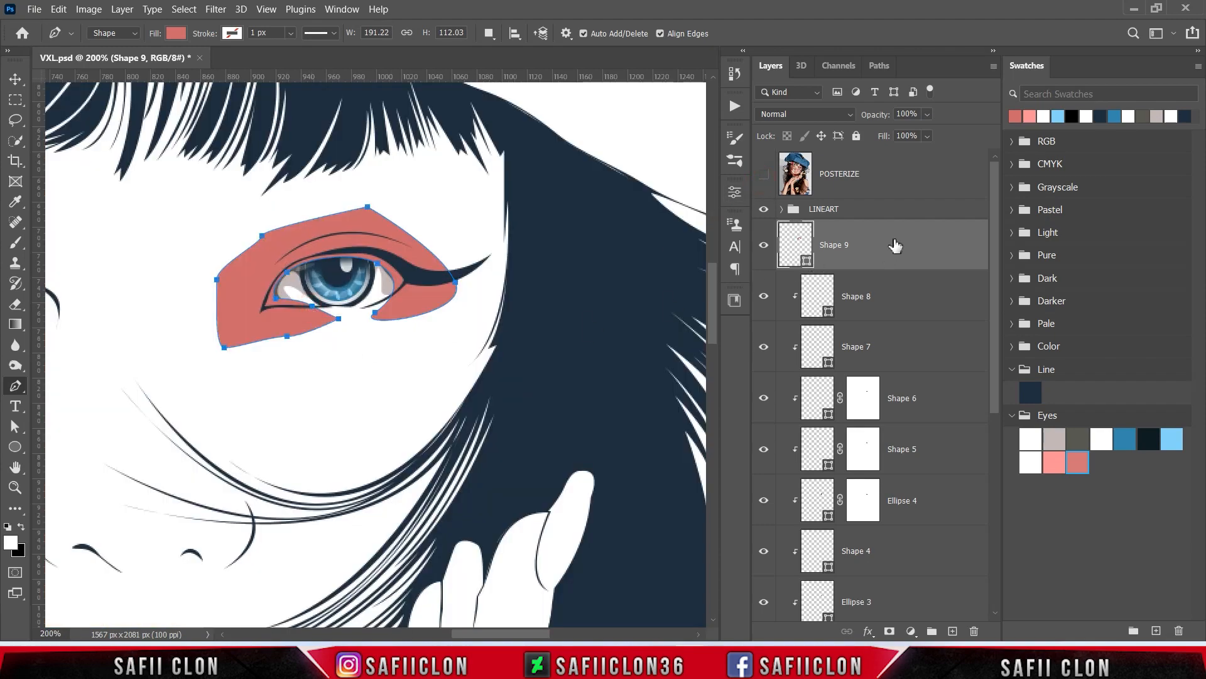
- Move Shape 9 between Shape 7 and Shape 6 in the clipped stack and fill it with the dark Eyes swatch (0e1d20)
left_click_drag(895, 245, 877, 367)
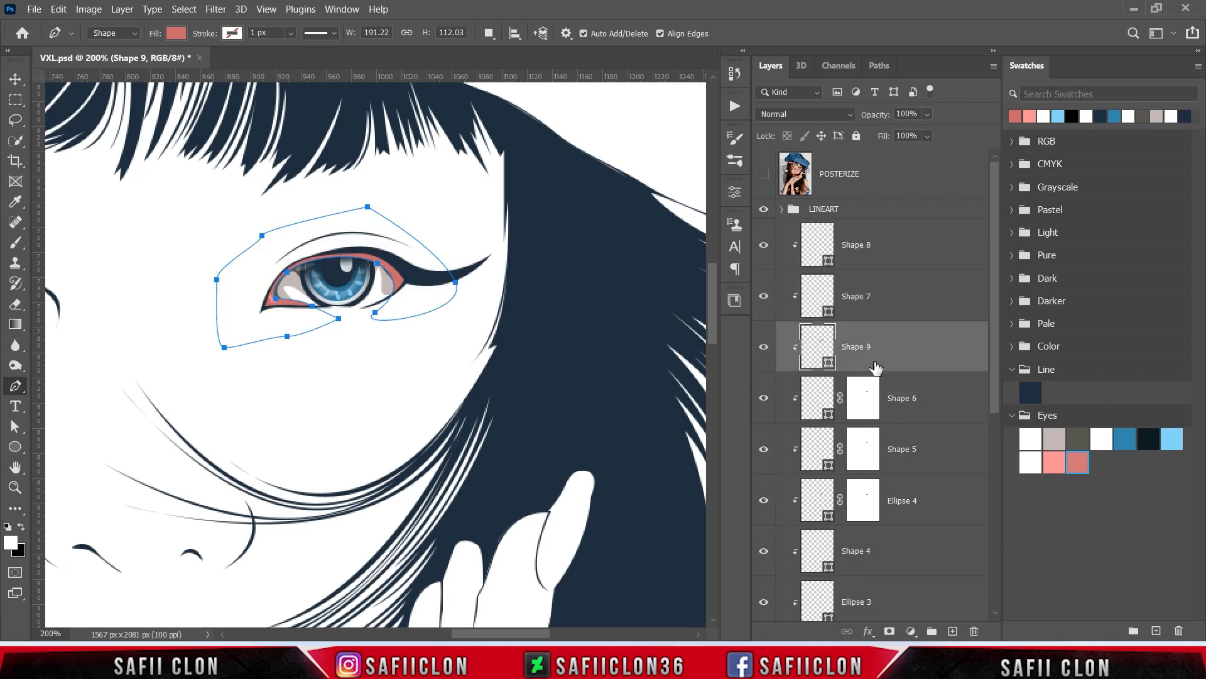
double_click(829, 364)
left_click(1155, 435)
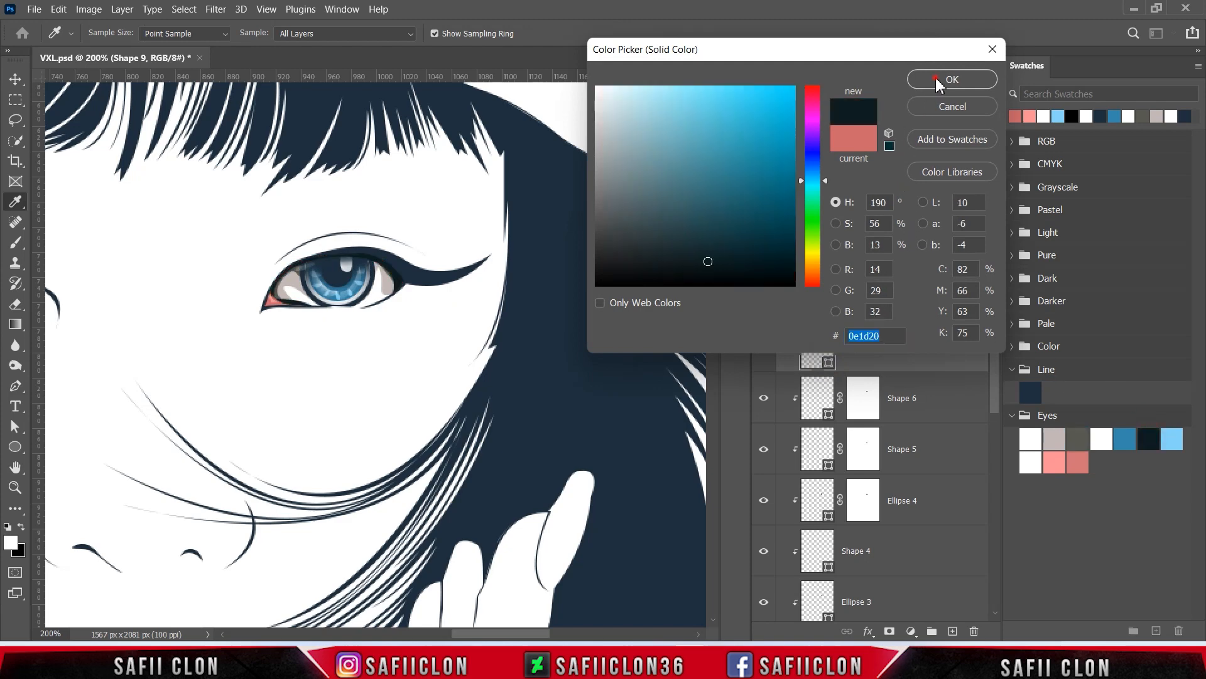
left_click(951, 79)
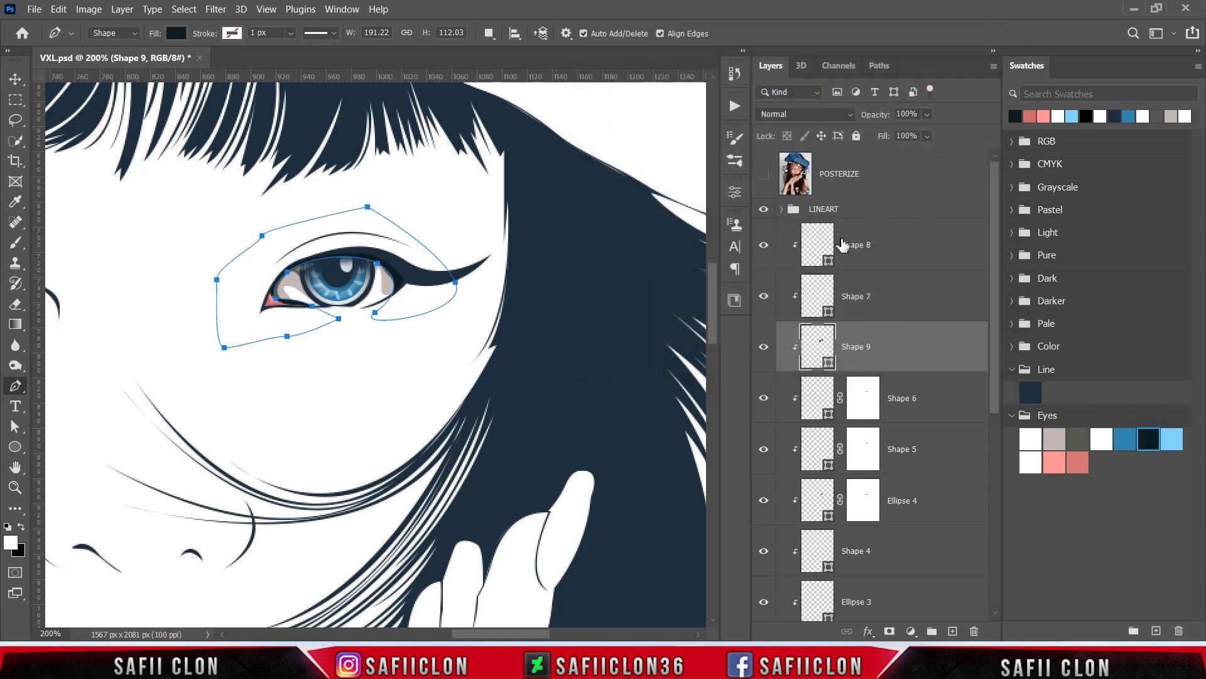
- Add a layer mask to Shape 9 and prepare a Soft Round brush of 18 px at 9% opacity
left_click(890, 631)
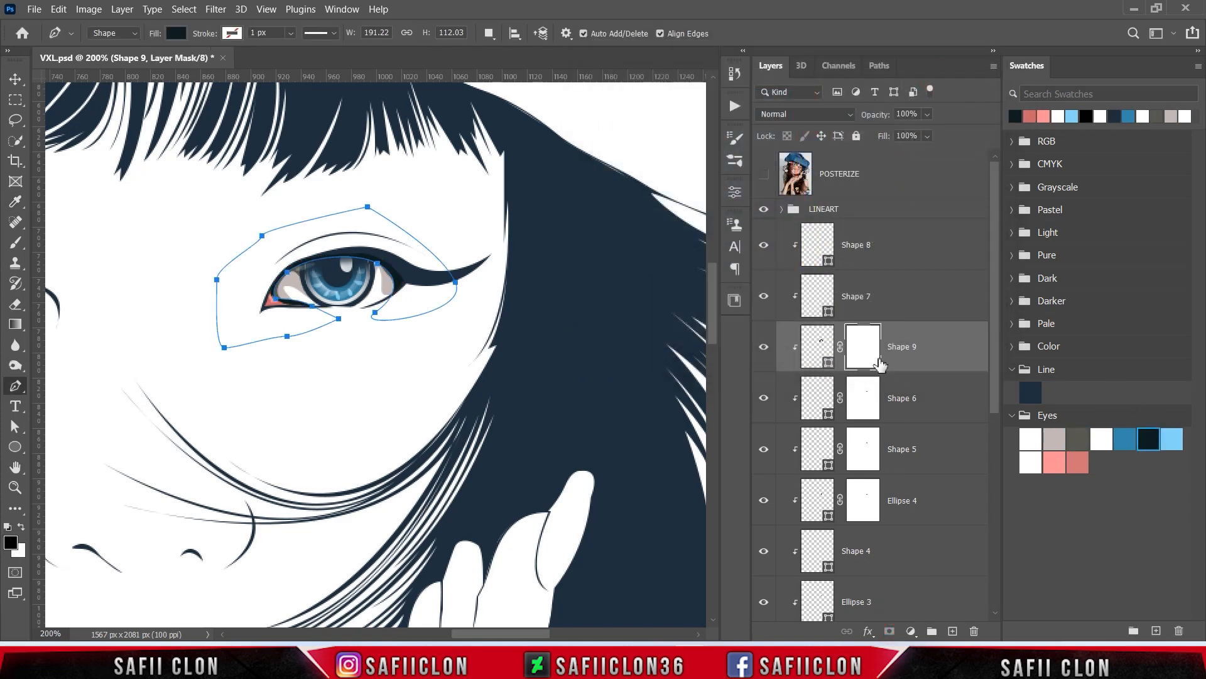
right_click(17, 244)
left_click(85, 244)
left_click(114, 33)
left_click(128, 237)
left_click_drag(95, 83, 98, 83)
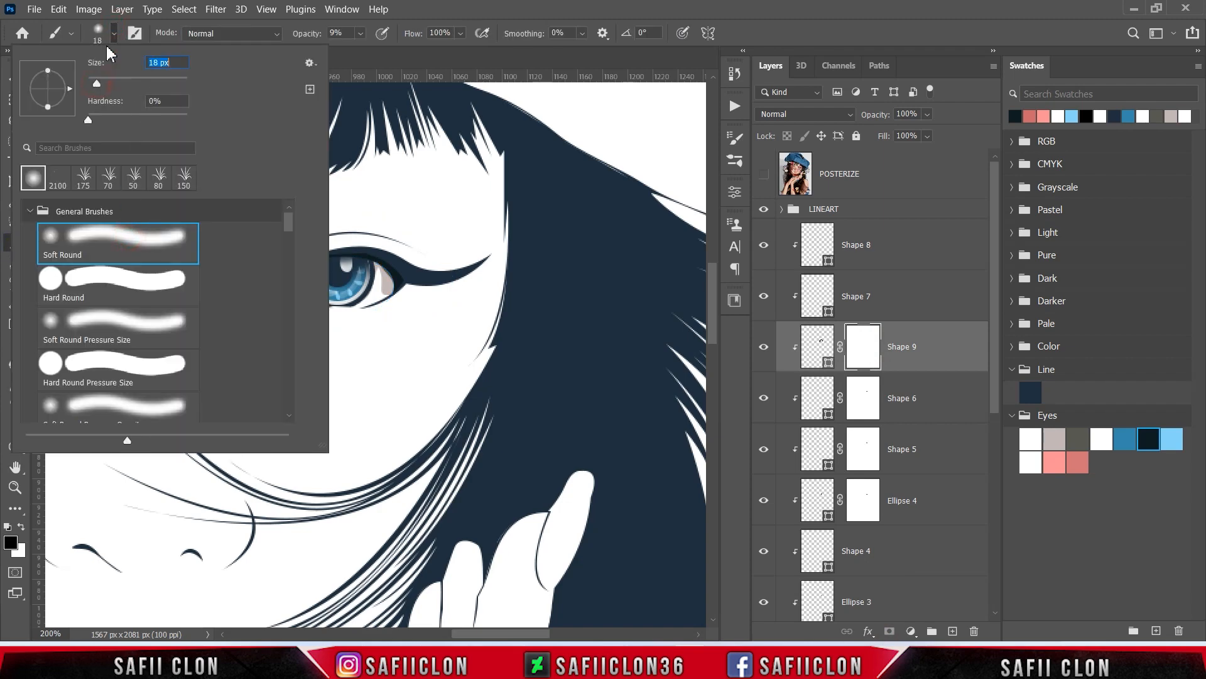
left_click(114, 34)
left_click(360, 33)
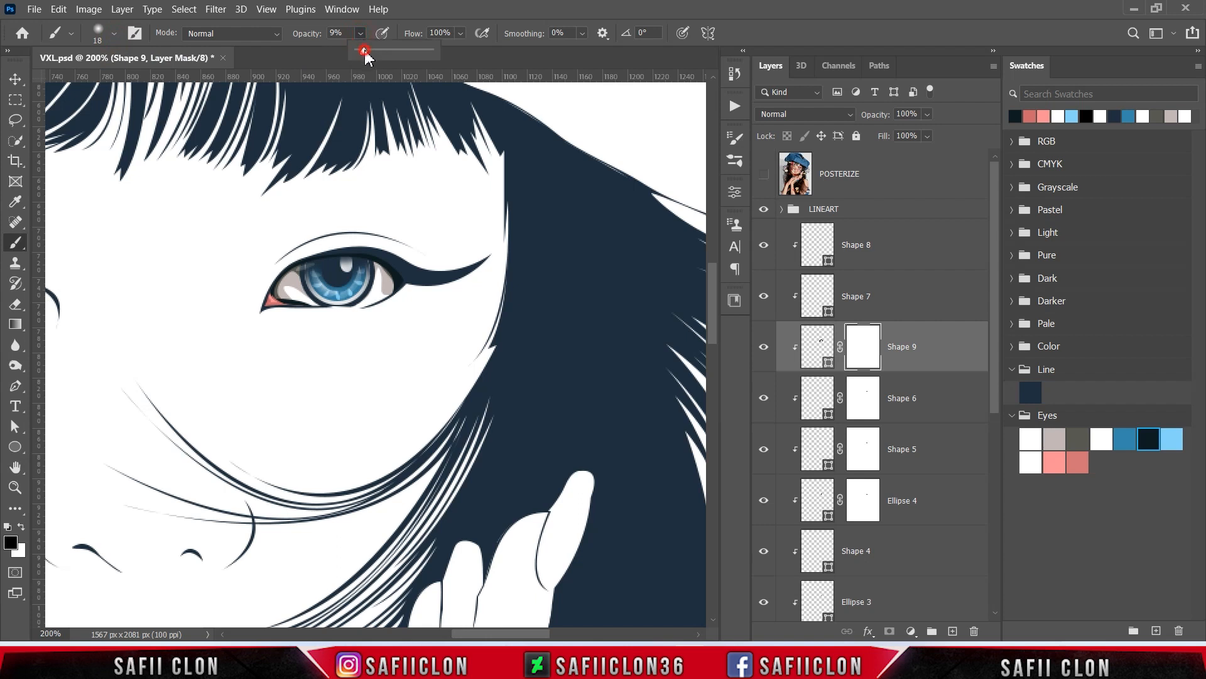
left_click(365, 36)
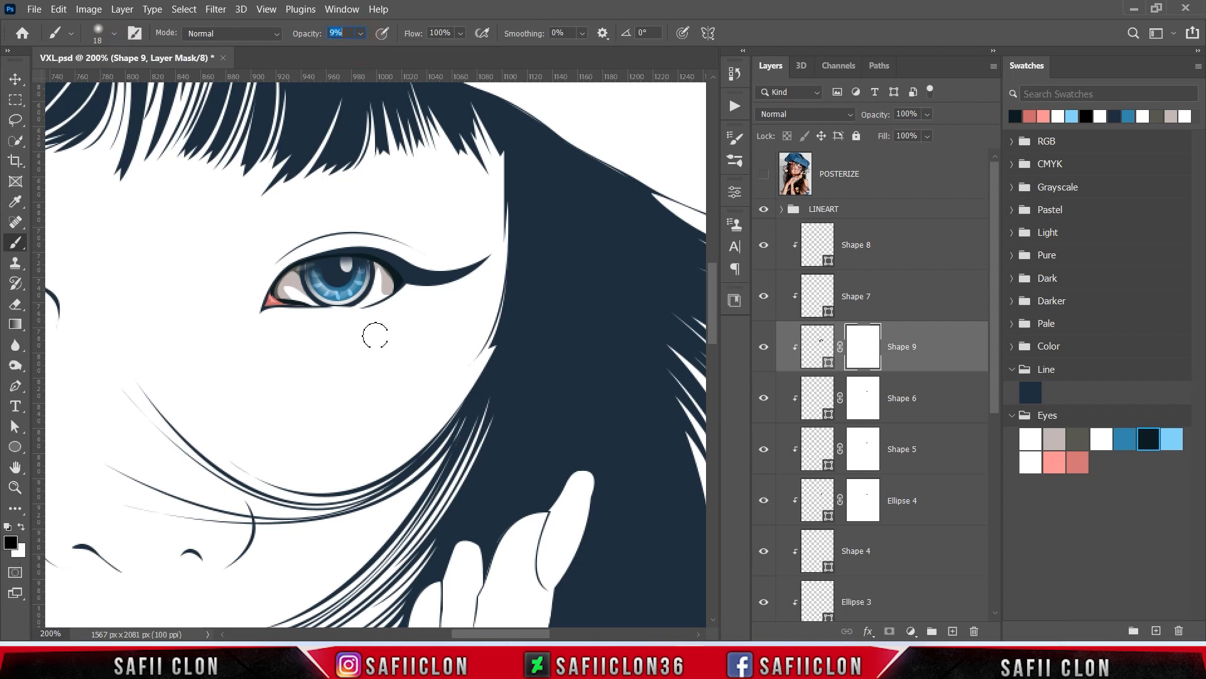
- Paint black on the Shape 9 mask around the eye's edges to soften the dark shading, reducing the brush to 15 px
scroll(375, 336, "up", 1)
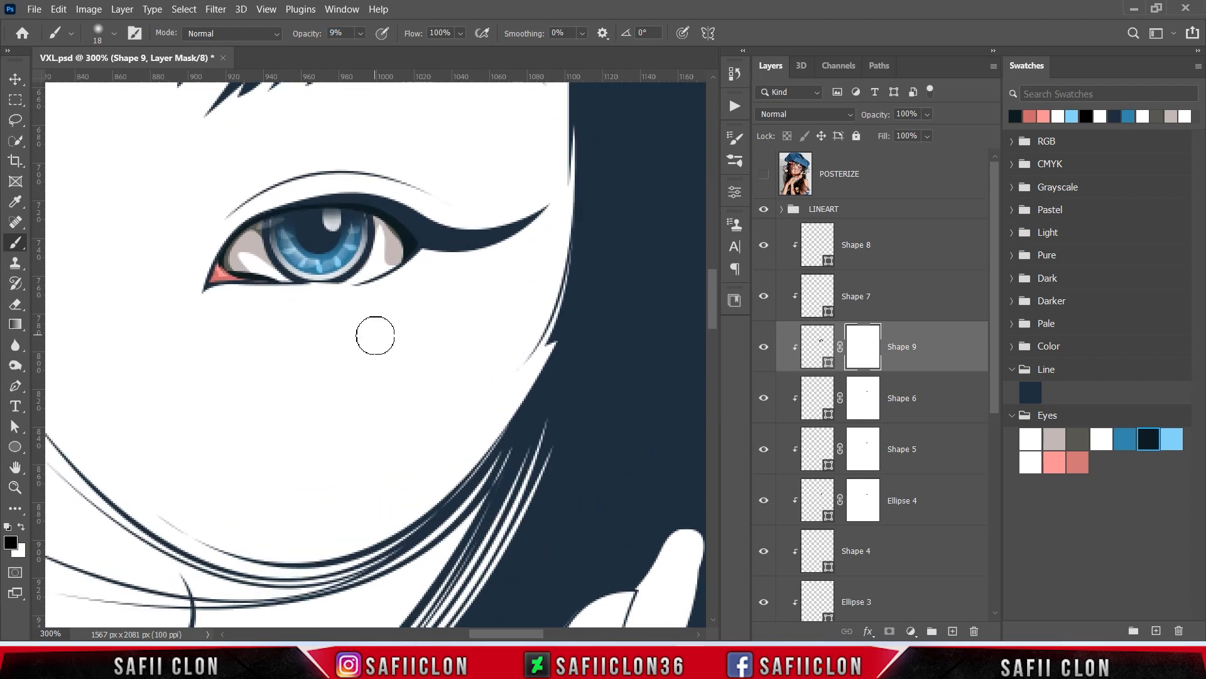
mouse_move(282, 285)
left_mouse_down()
mouse_move(230, 273)
mouse_move(296, 279)
left_mouse_up()
mouse_move(216, 286)
left_mouse_down()
mouse_move(298, 279)
mouse_move(240, 249)
mouse_move(369, 214)
mouse_move(403, 251)
left_mouse_up()
key("[")
mouse_move(347, 217)
left_mouse_down()
mouse_move(407, 245)
mouse_move(237, 232)
mouse_move(394, 243)
mouse_move(385, 269)
left_mouse_up()
mouse_move(252, 236)
left_mouse_down()
mouse_move(297, 273)
mouse_move(234, 266)
mouse_move(354, 253)
mouse_move(335, 211)
left_mouse_up()
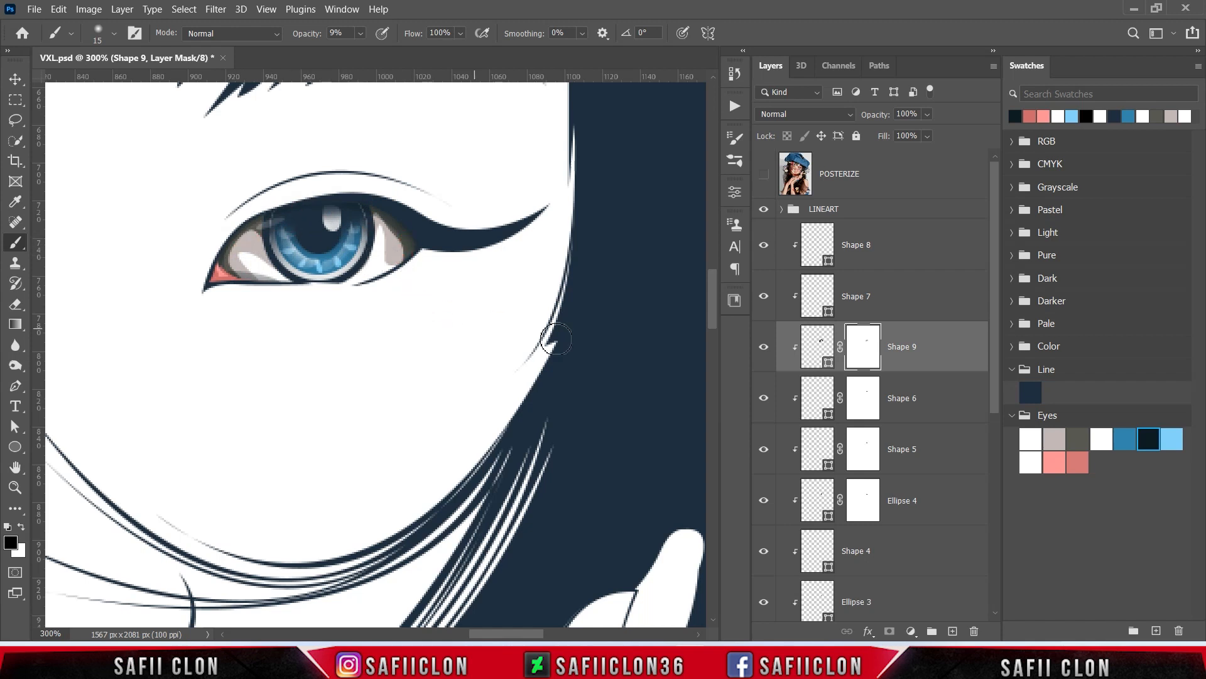
- Compare the eye with and without the Shape 9 shading and view it in the full portrait
left_click(764, 347)
left_click(764, 347)
left_click(764, 347)
left_click(764, 347)
scroll(561, 352, "down", 5)
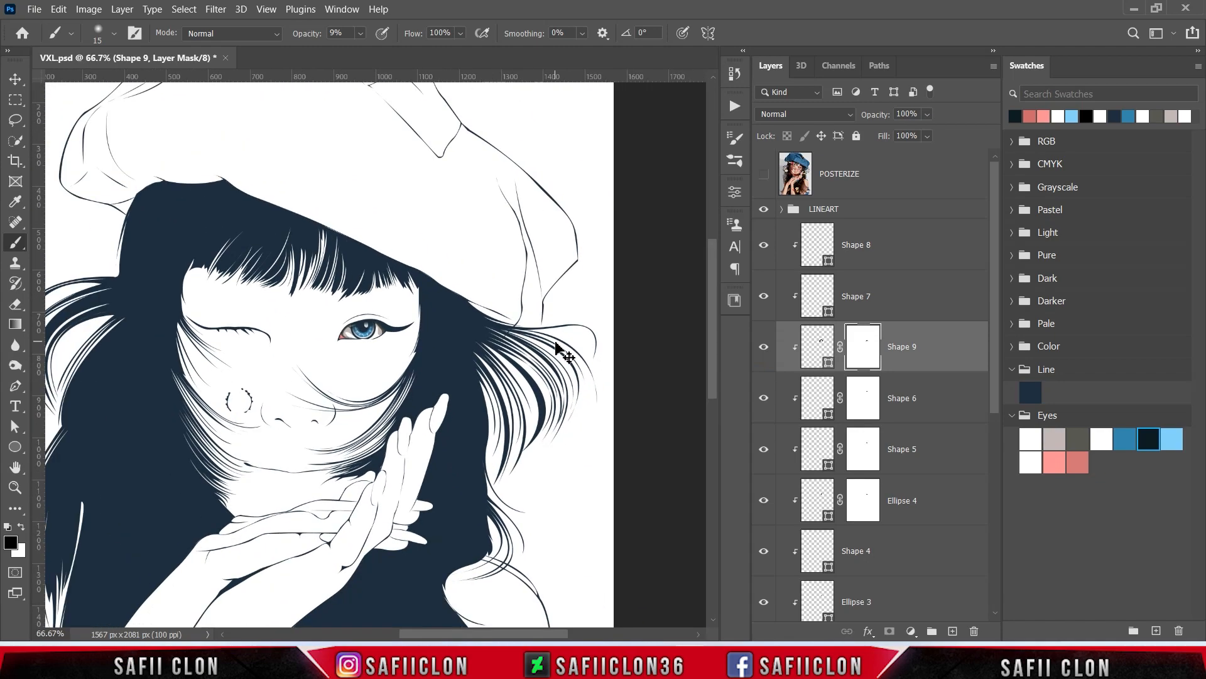
scroll(557, 347, "down", 2)
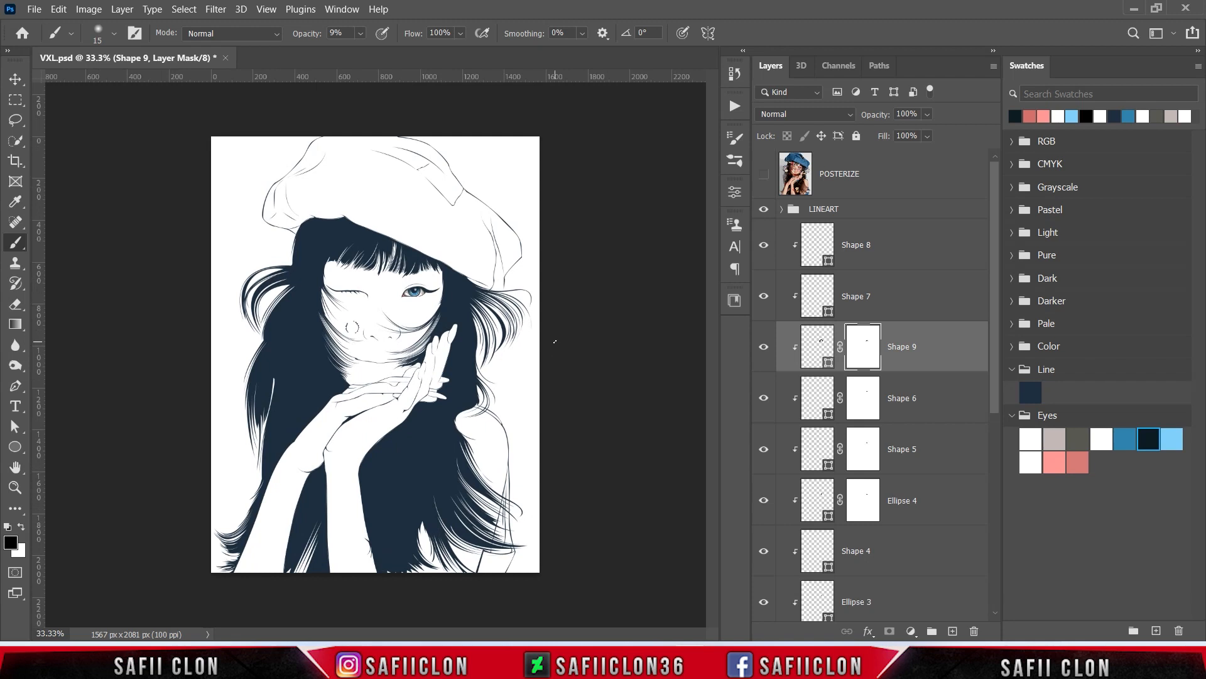
- Group all eye layers from Shape 8 down to Shape 1 into a group named EYES
left_click(896, 255)
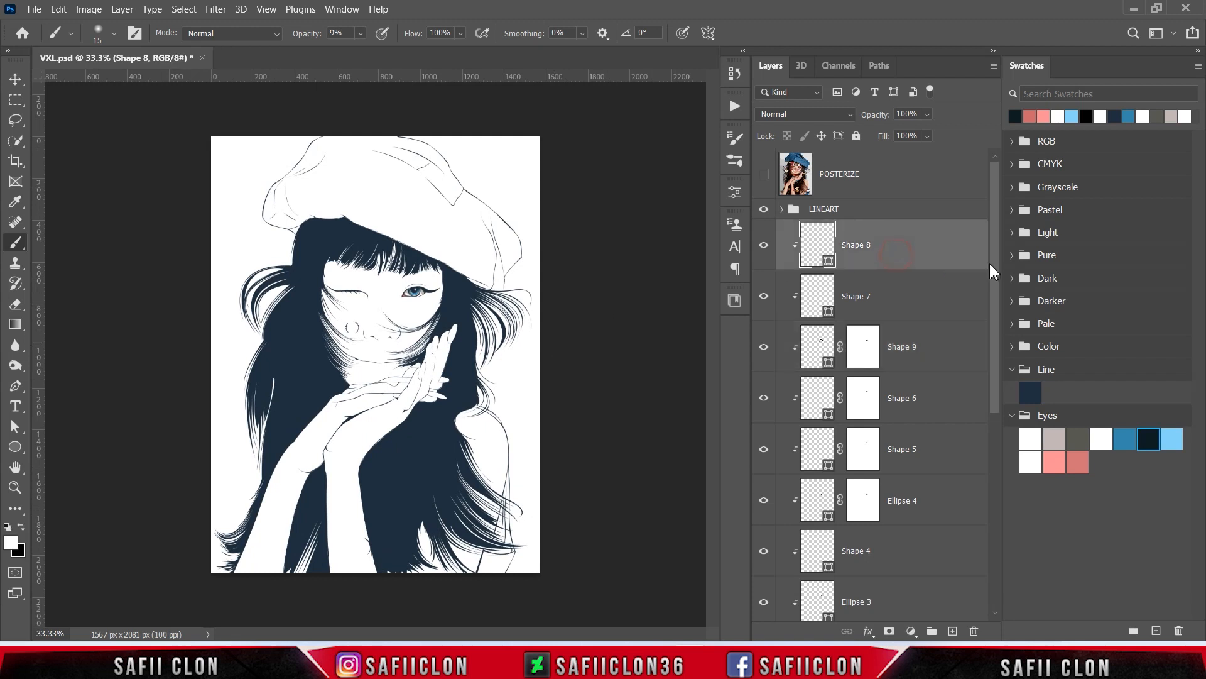
left_click_drag(996, 242, 994, 439)
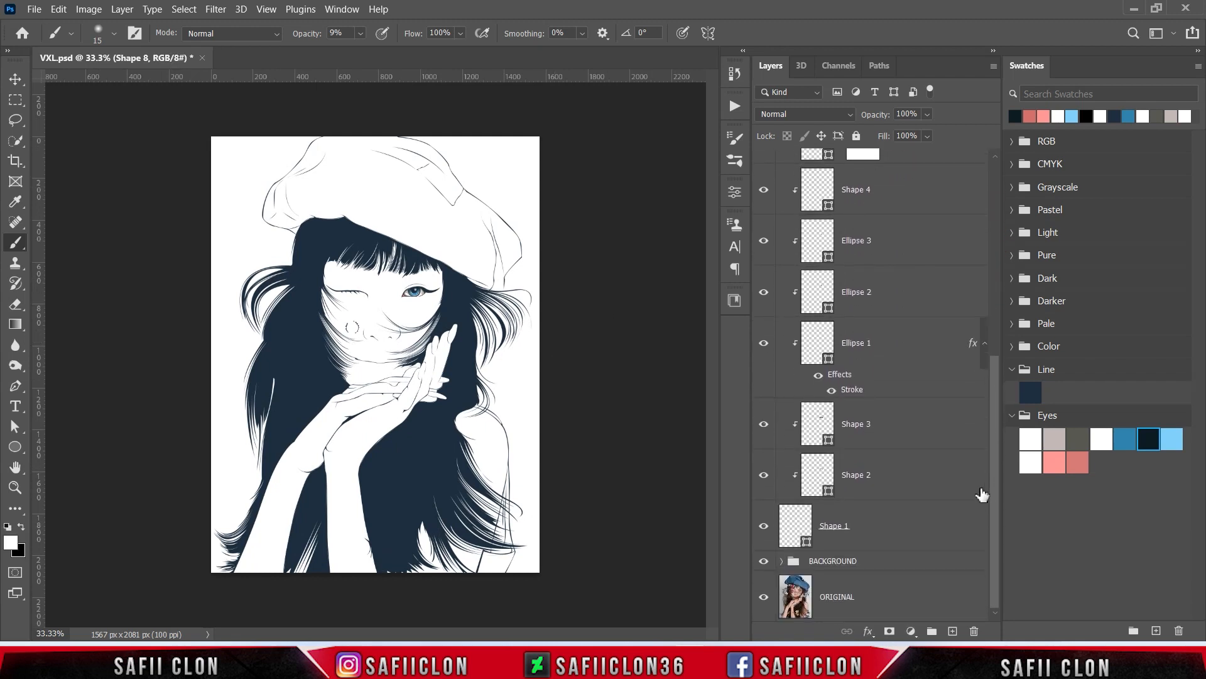
left_click(888, 532, "shift")
right_click(878, 529)
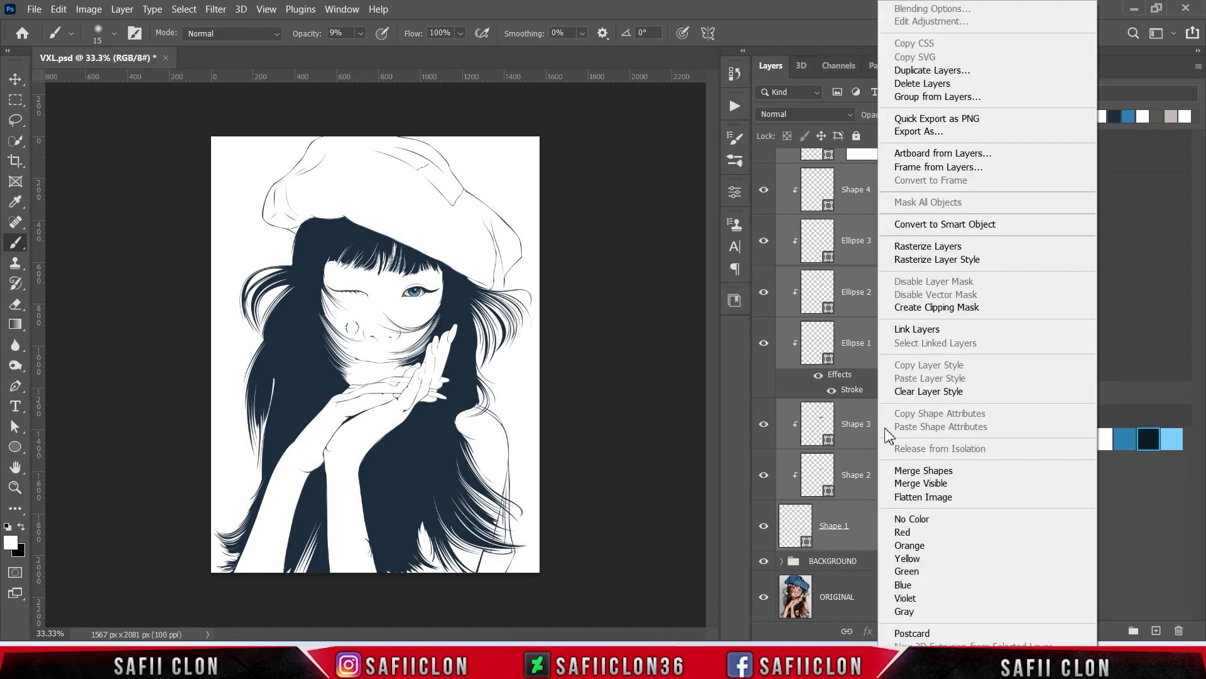
left_click(906, 98)
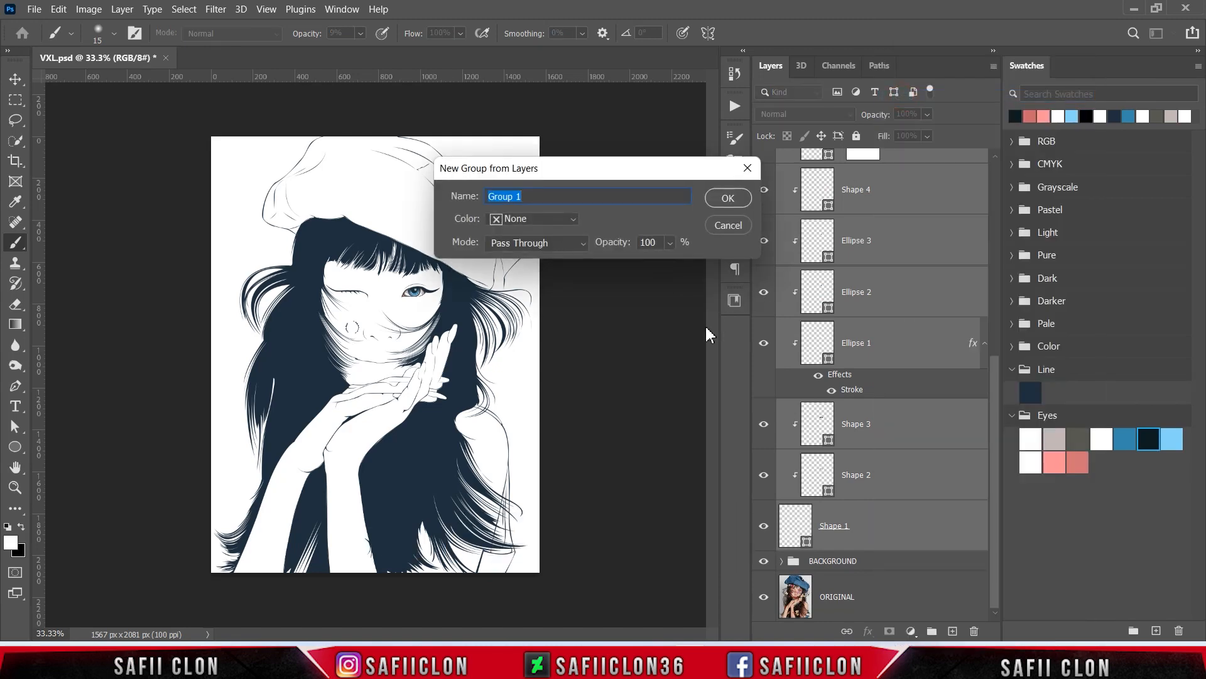
type("EYES")
left_click(727, 200)
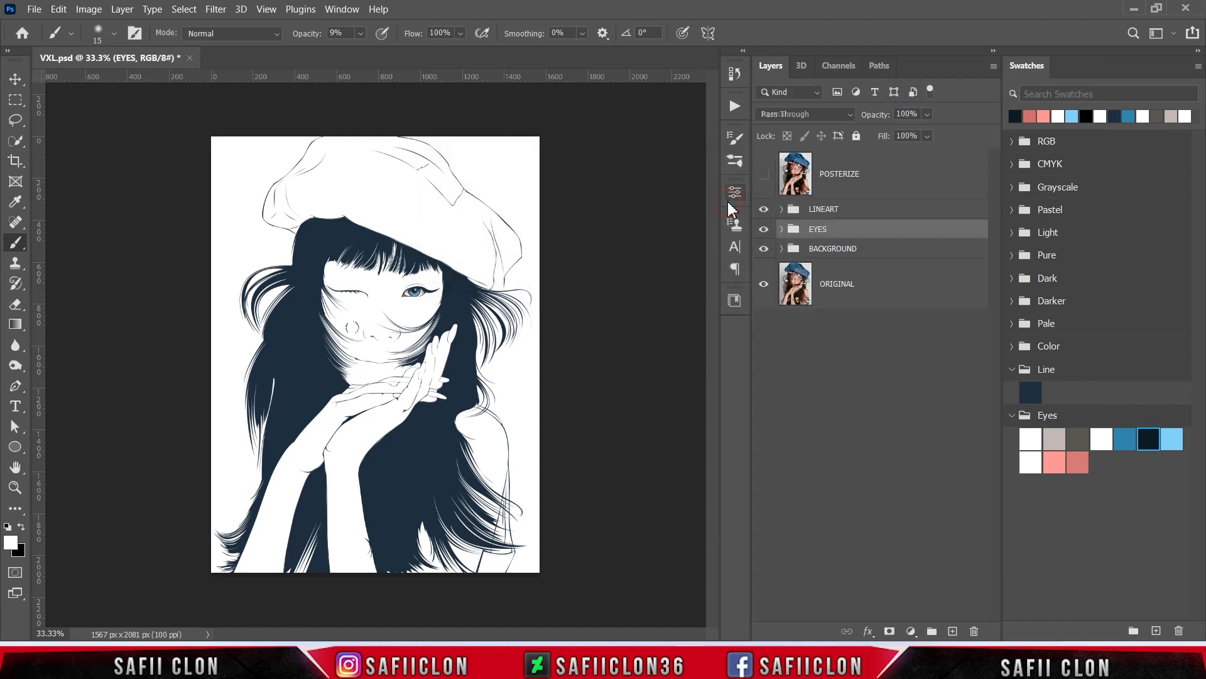
- Compare the portrait with and without the EYES group and inspect the coloured eye at several magnifications
left_click(763, 230)
left_click(763, 230)
left_click(762, 230)
left_click(762, 230)
key("ctrl+plus")
key("ctrl+plus")
key("ctrl+plus")
key("ctrl+minus")
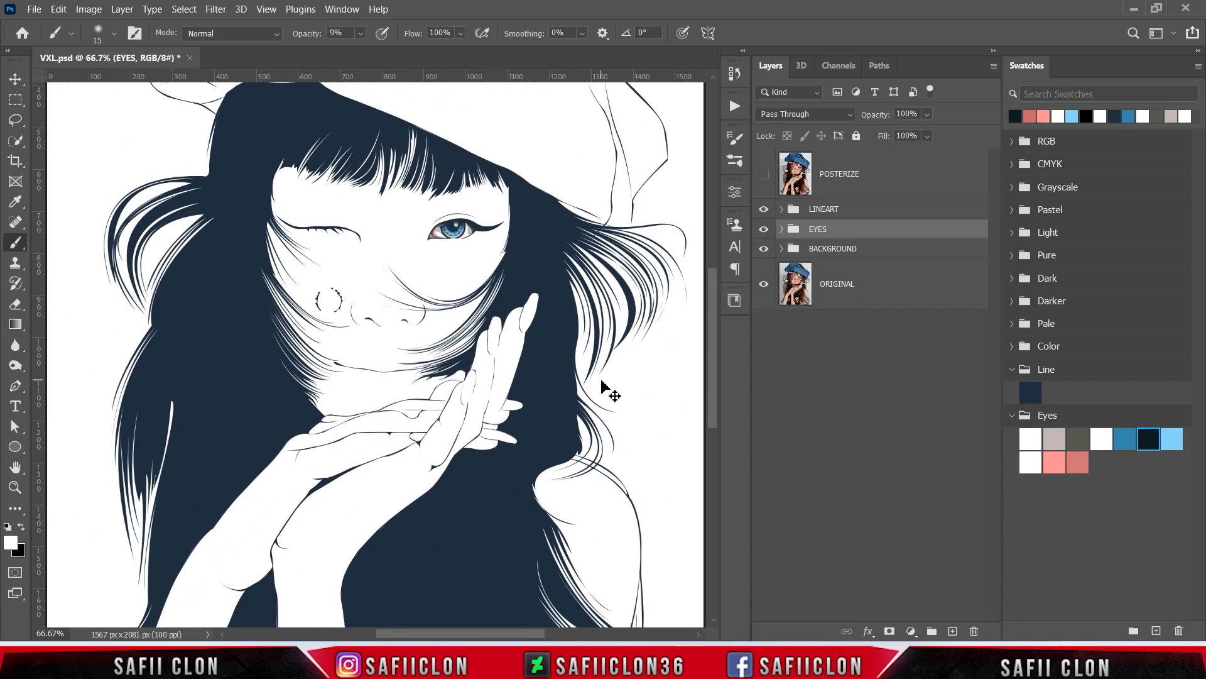
key("ctrl+minus")
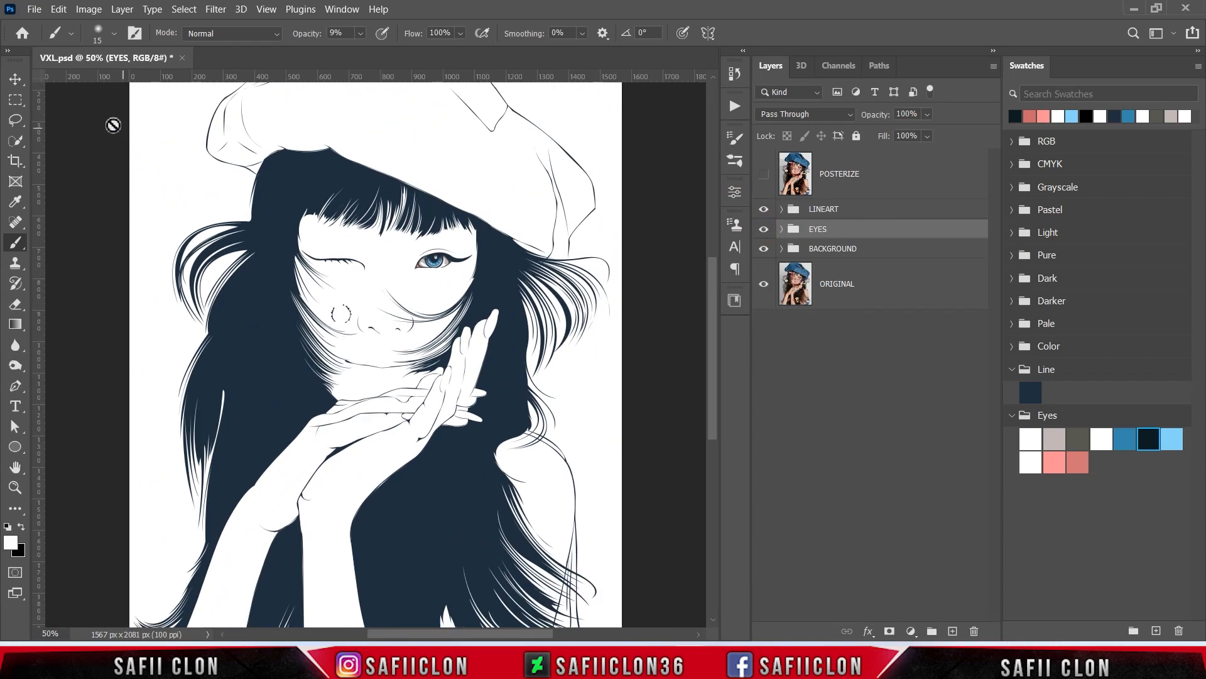
- Save the VXL.psd document
left_click(34, 9)
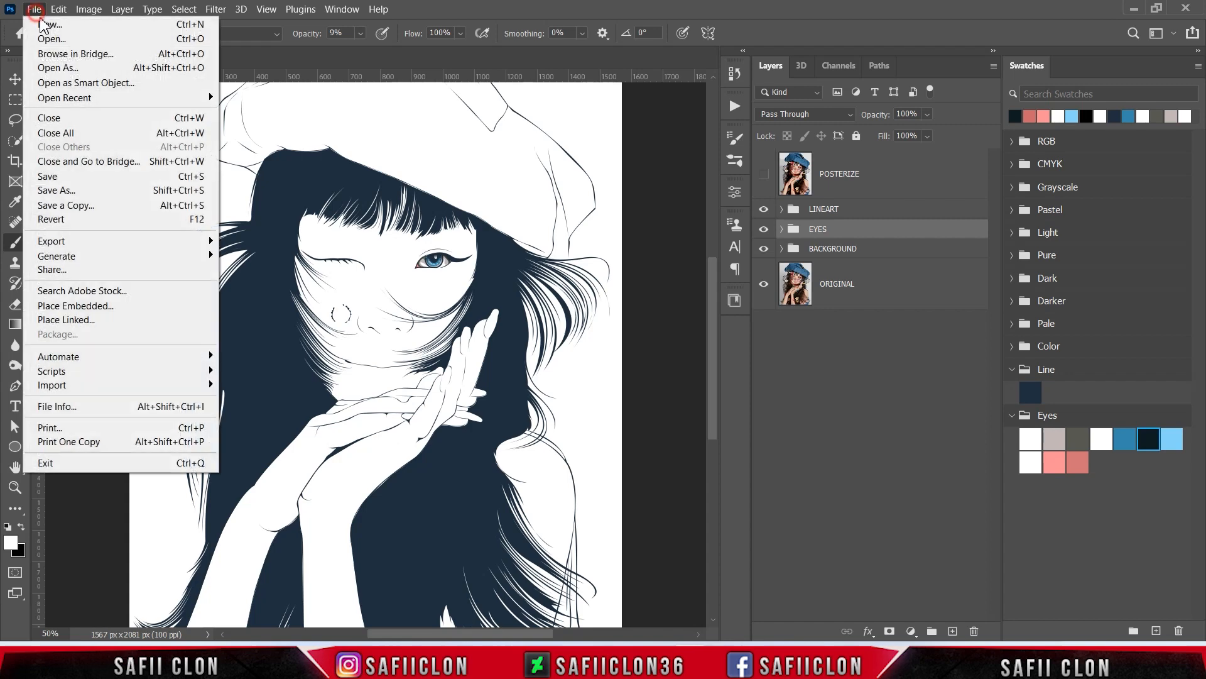
left_click(68, 182)
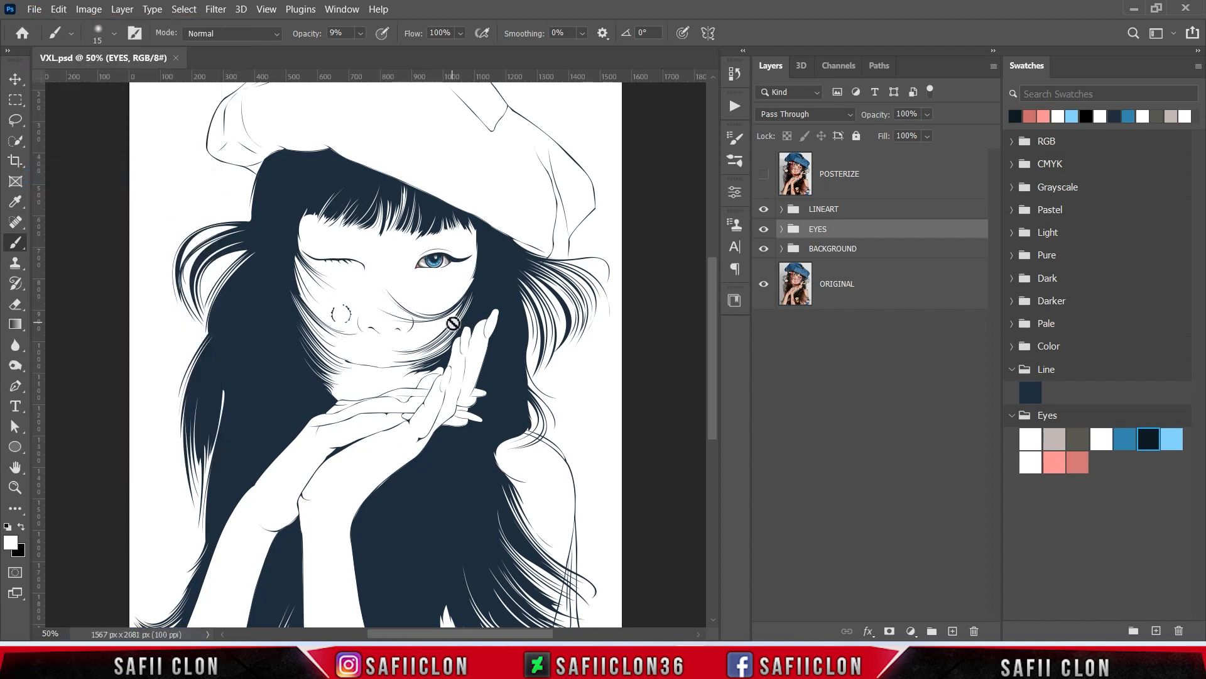